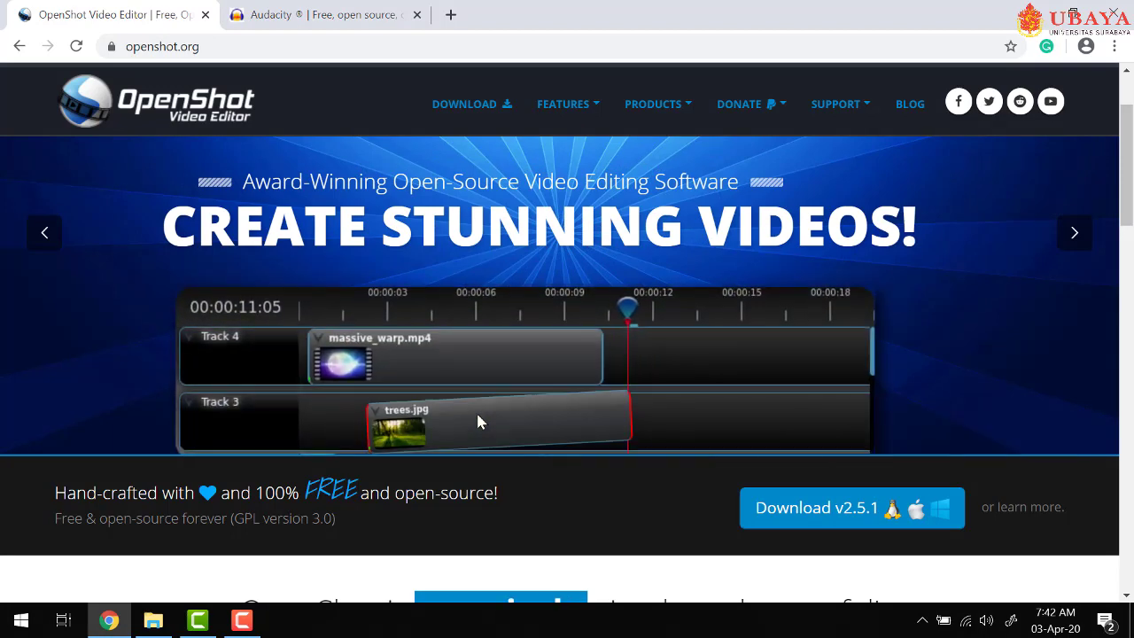
Step: Look over the OpenShot and Audacity entries among the installed programs and view the Audacity website
click(20, 623)
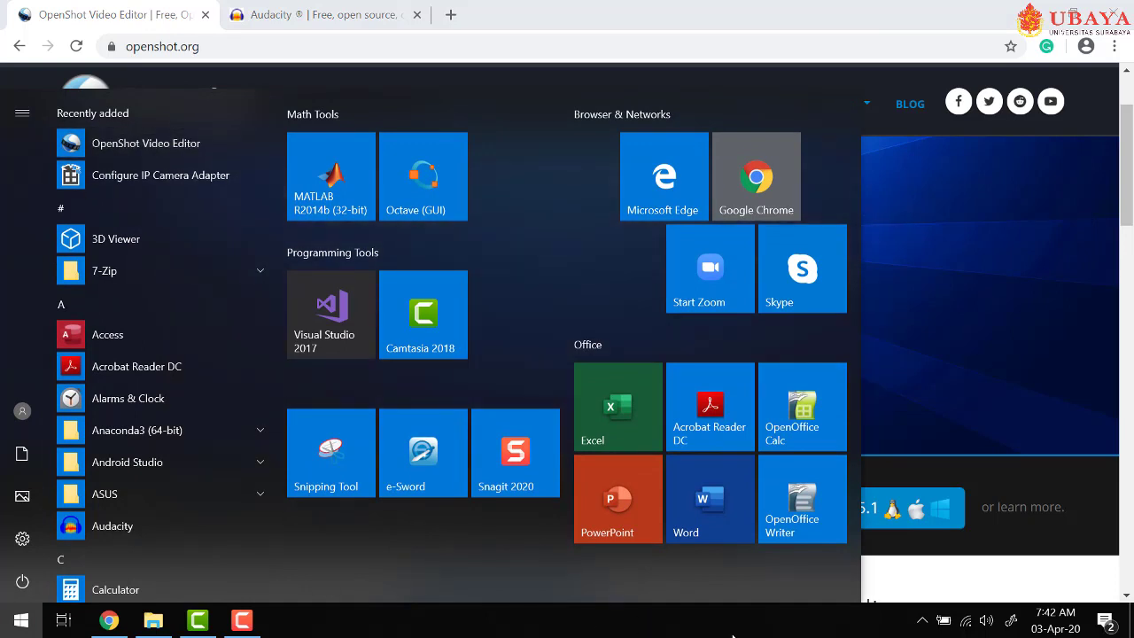
click(111, 623)
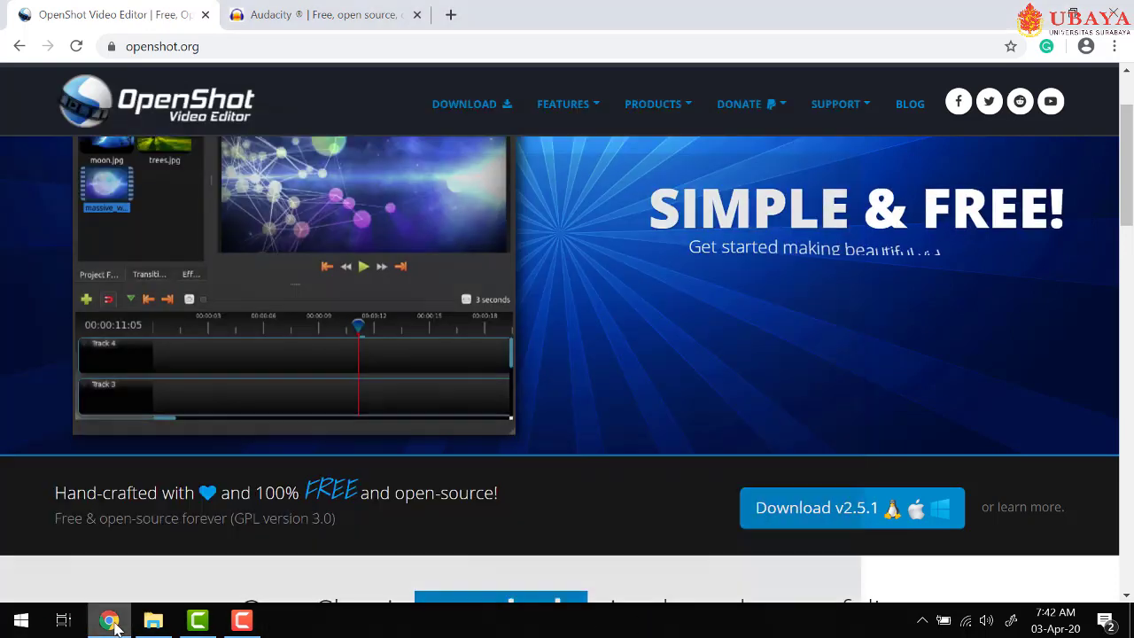
click(324, 18)
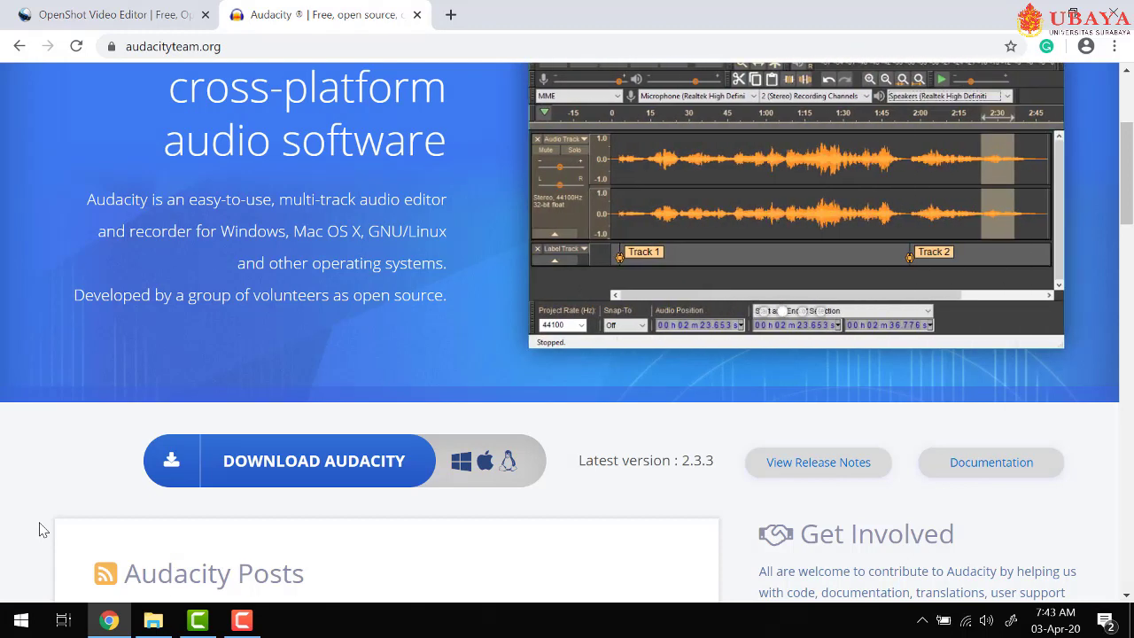
click(16, 622)
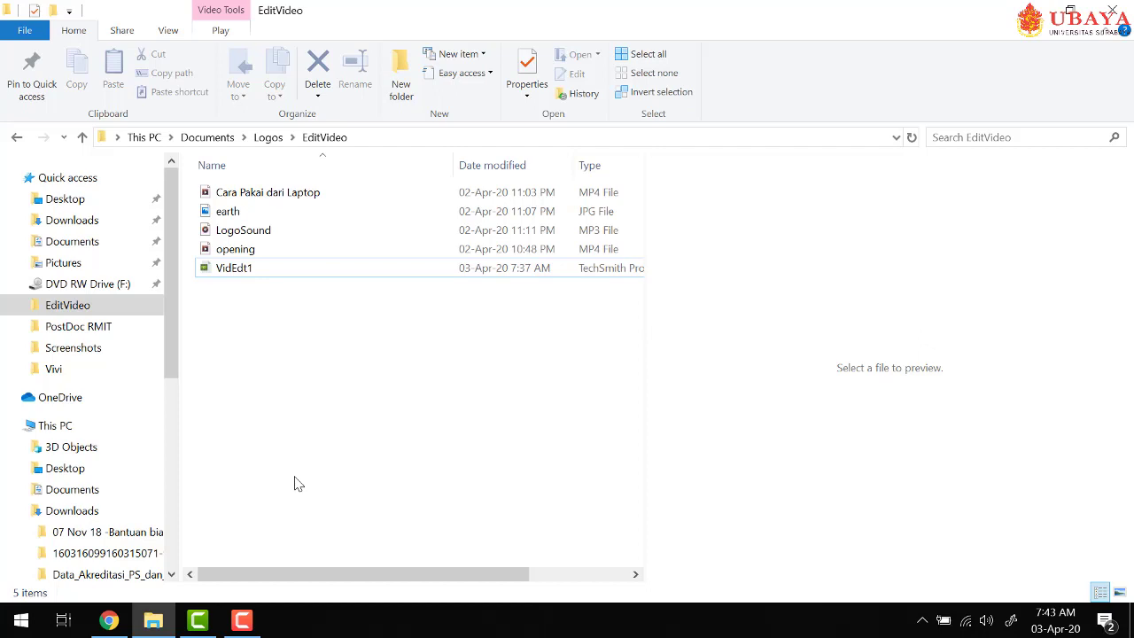
Step: Play the Cara Pakai dari Laptop video from the EditVideo folder and close the player
double_click(245, 197)
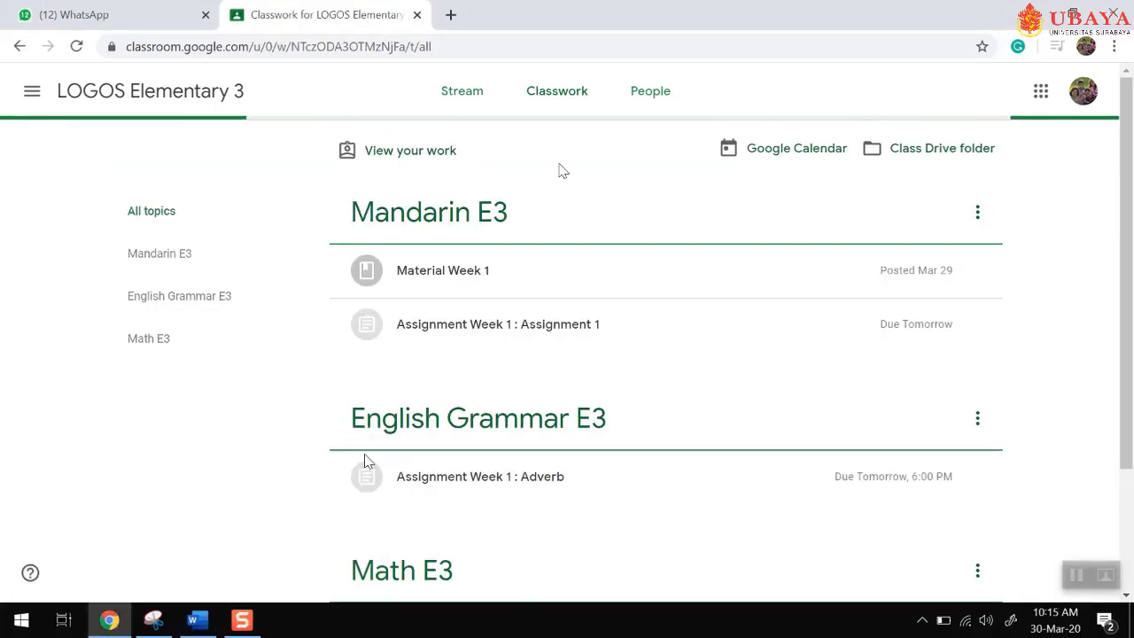
key(alt+F4)
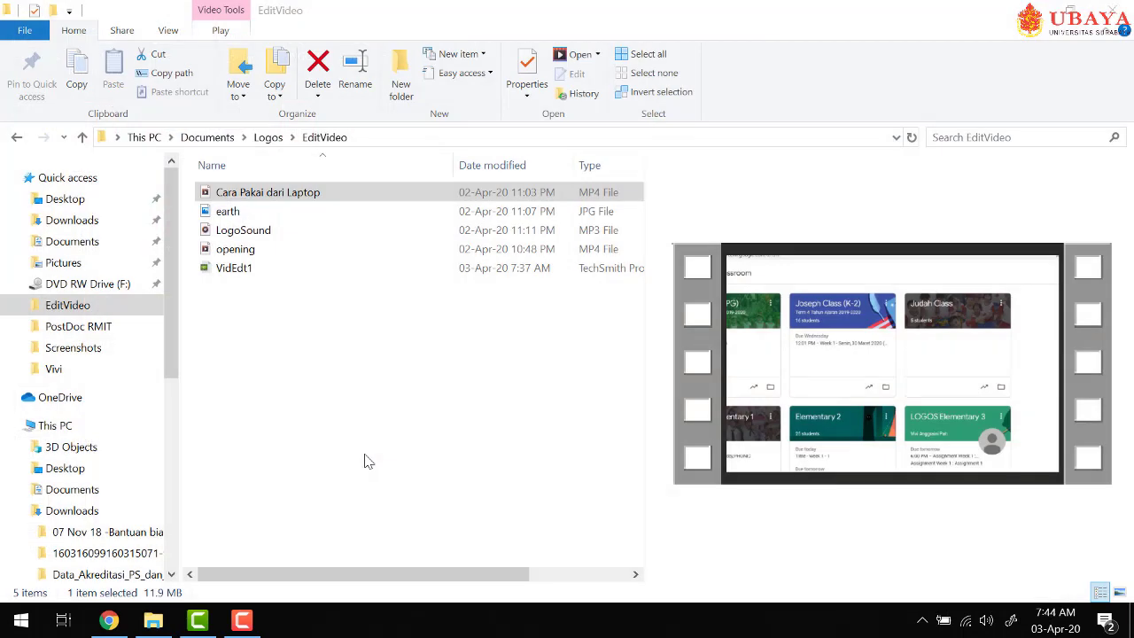
Step: Launch OpenShot Video Editor and look over the tracks in its empty timeline
click(21, 624)
click(108, 146)
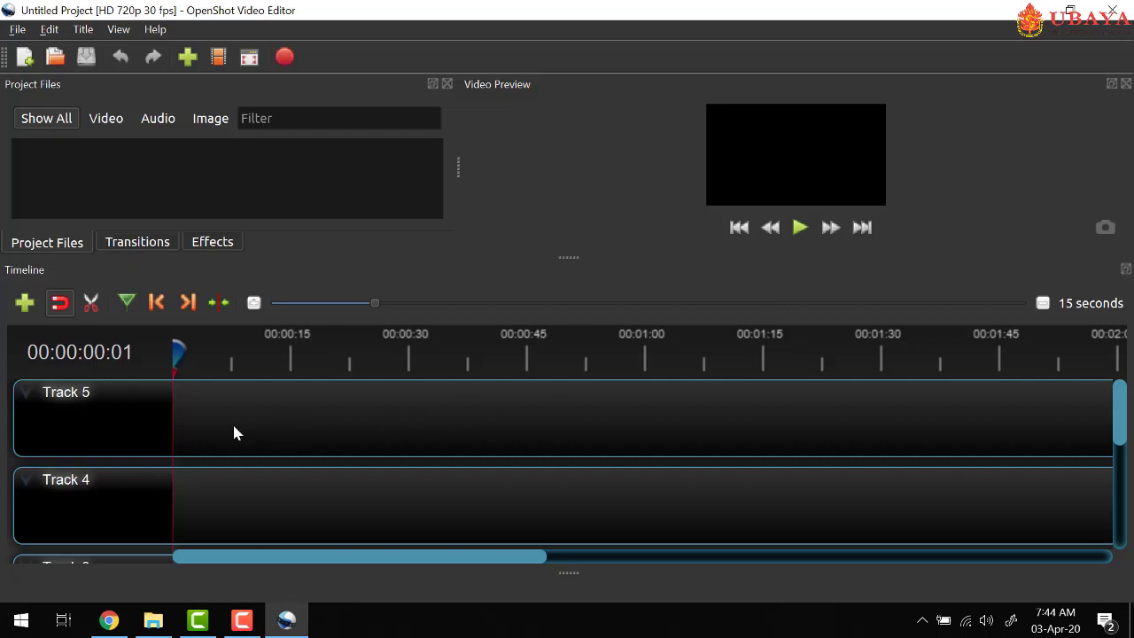
scroll(333, 453, down, 3)
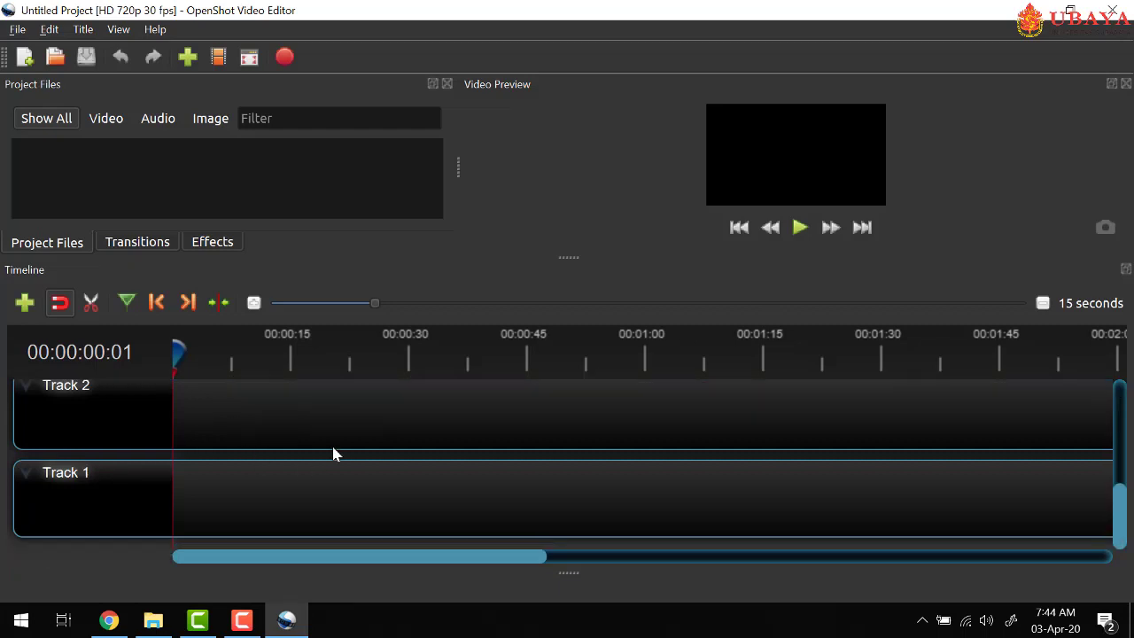
scroll(266, 498, up, 3)
scroll(266, 499, down, 3)
scroll(327, 418, up, 1)
scroll(327, 418, up, 2)
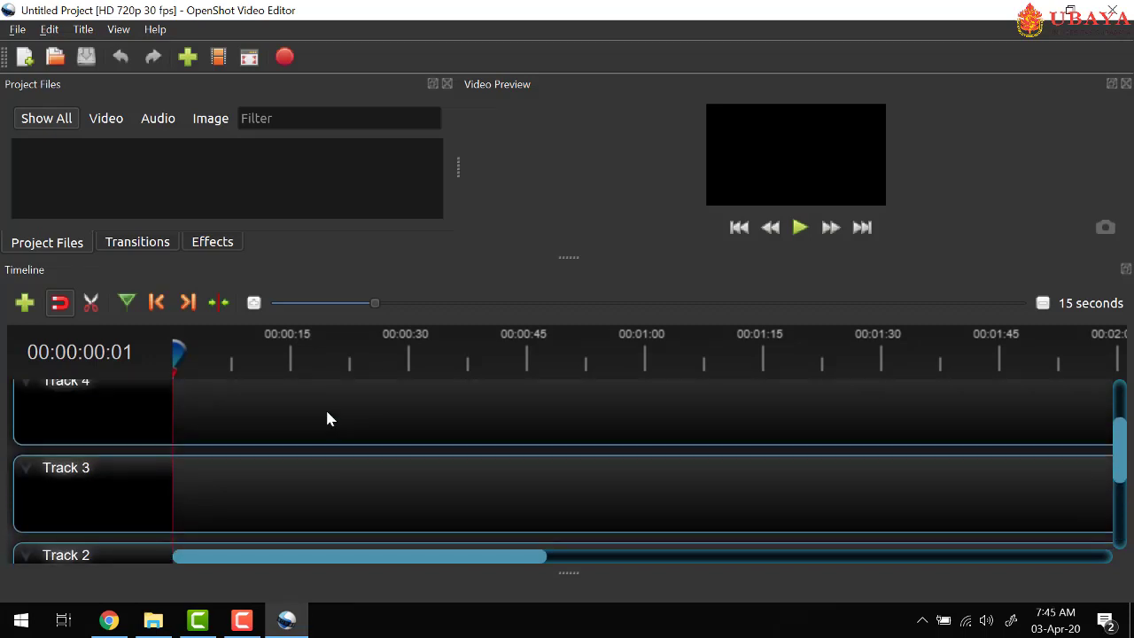
scroll(326, 418, down, 3)
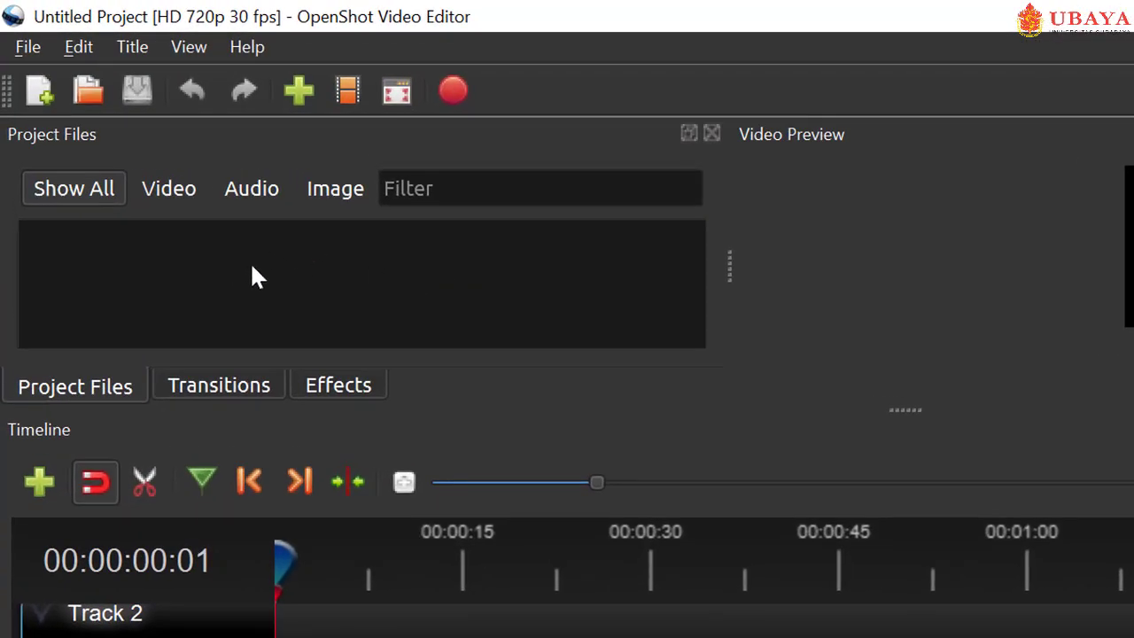
Step: Import the video Cara Pakai dari Laptop.mp4 from the EditVideo folder into the project files
right_click(298, 264)
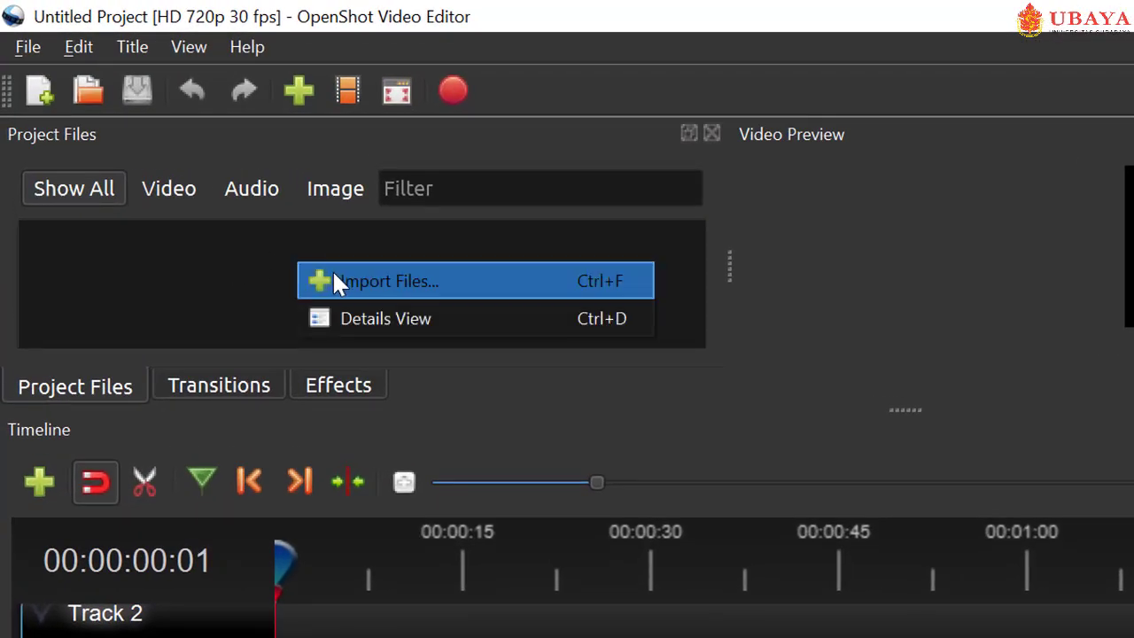
click(334, 282)
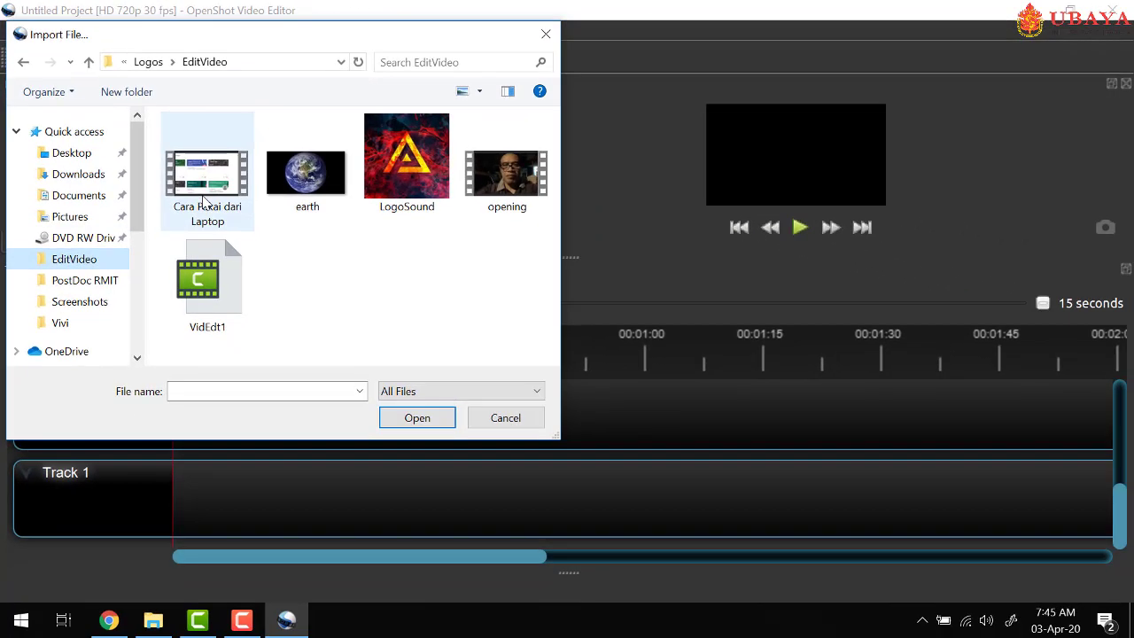
double_click(278, 283)
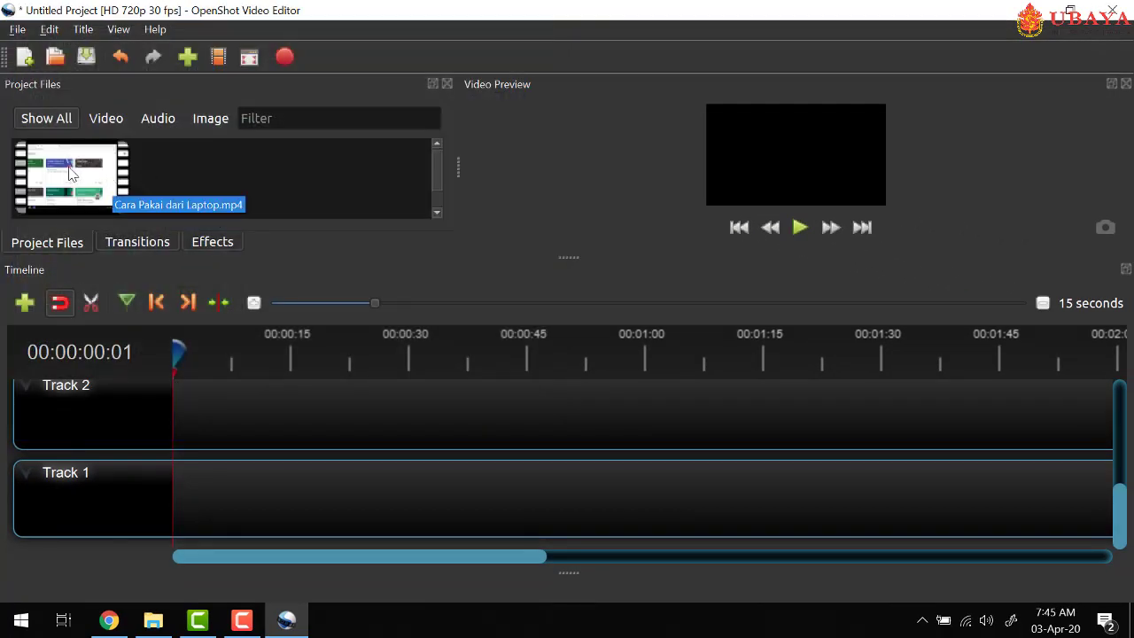
Step: Place the Cara Pakai dari Laptop.mp4 clip at the start of Track 1
drag(71, 172, 168, 499)
scroll(357, 511, down, 1)
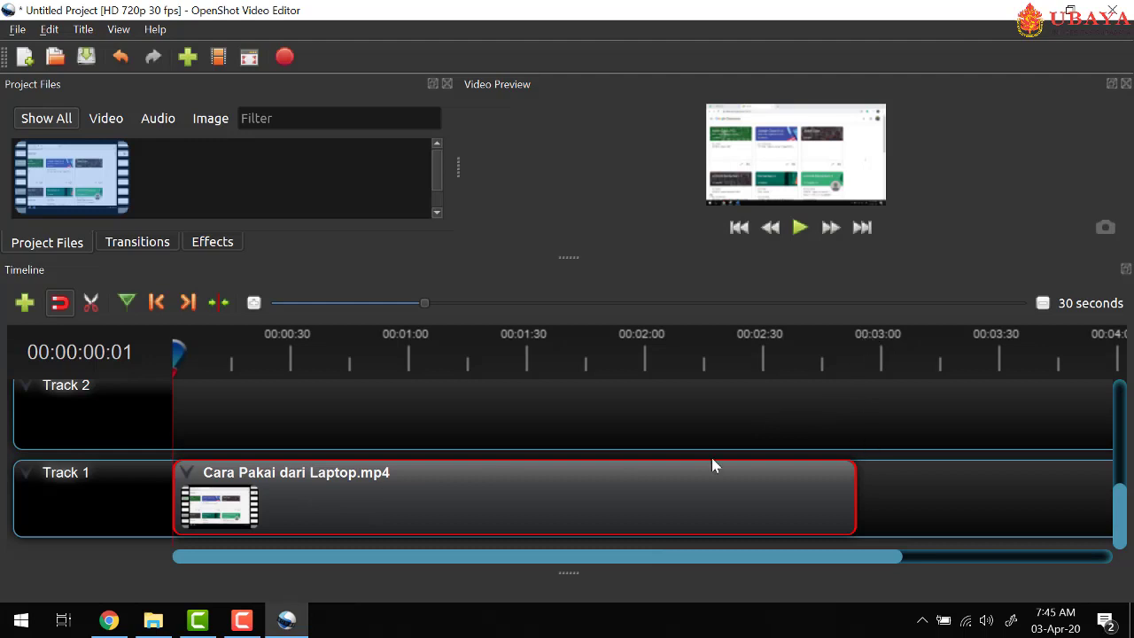
scroll(448, 493, down, 2)
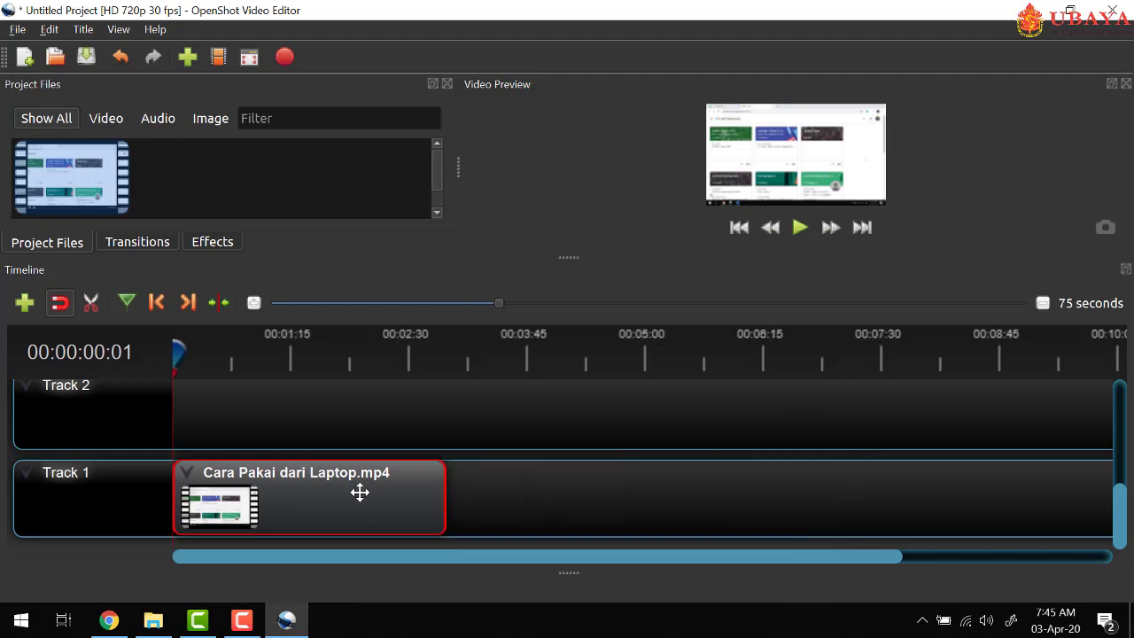
Step: Preview about the first 6 seconds of the clip on Track 1 and pause playback
scroll(360, 493, up, 2)
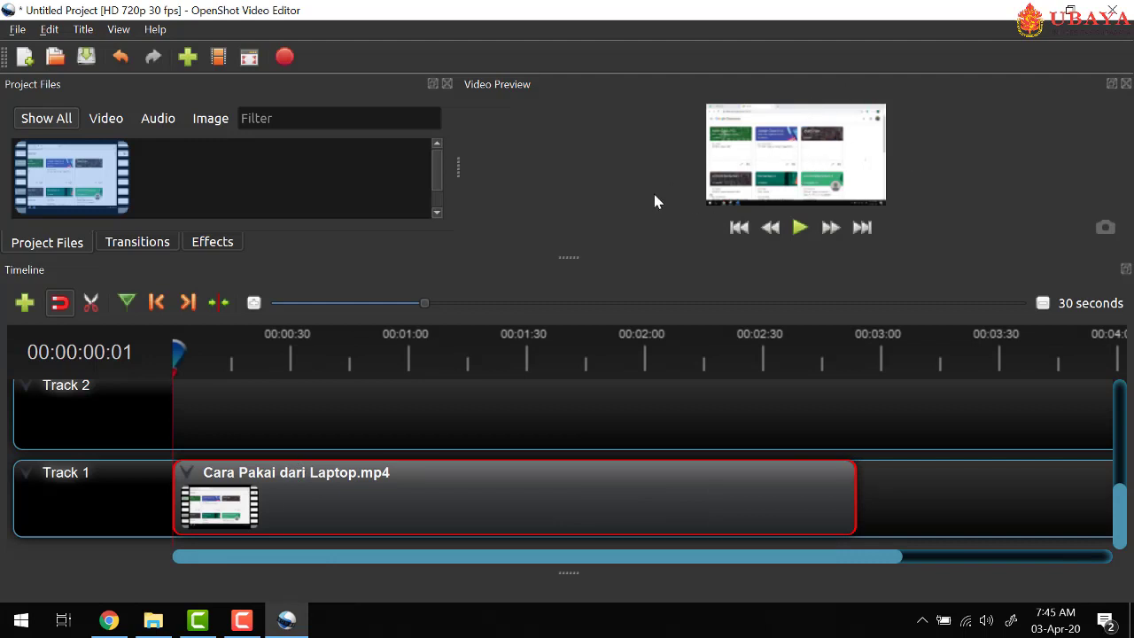
click(800, 229)
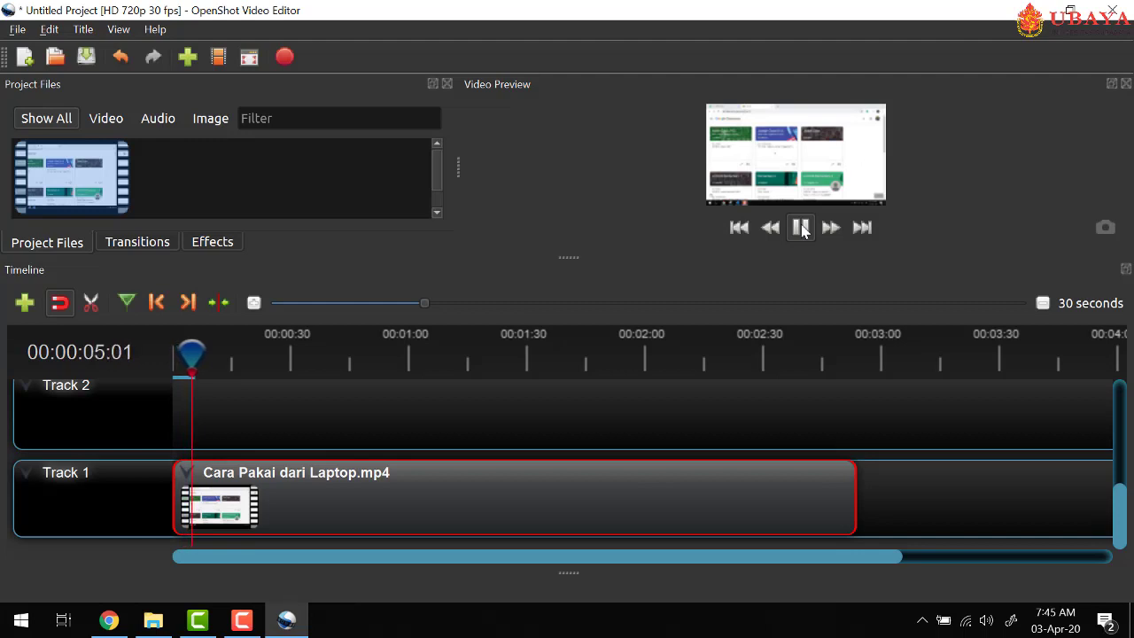
click(802, 228)
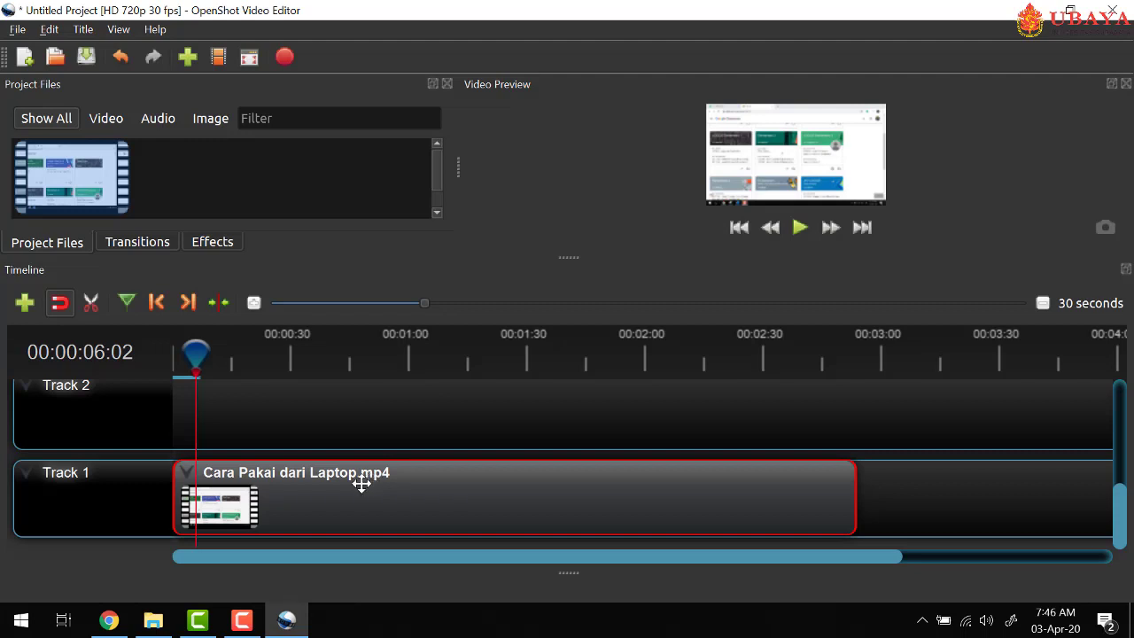
Step: Separate the Track 1 clip's audio as a single clip (all channels) and move it to the start of Track 2
right_click(288, 500)
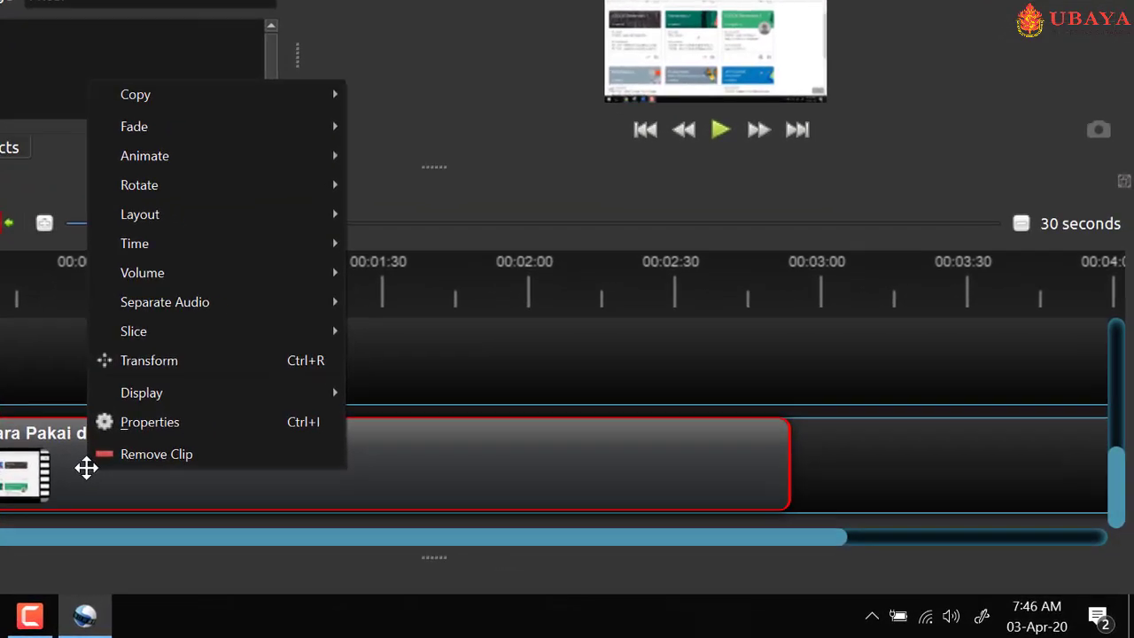
mouse_move(377, 373)
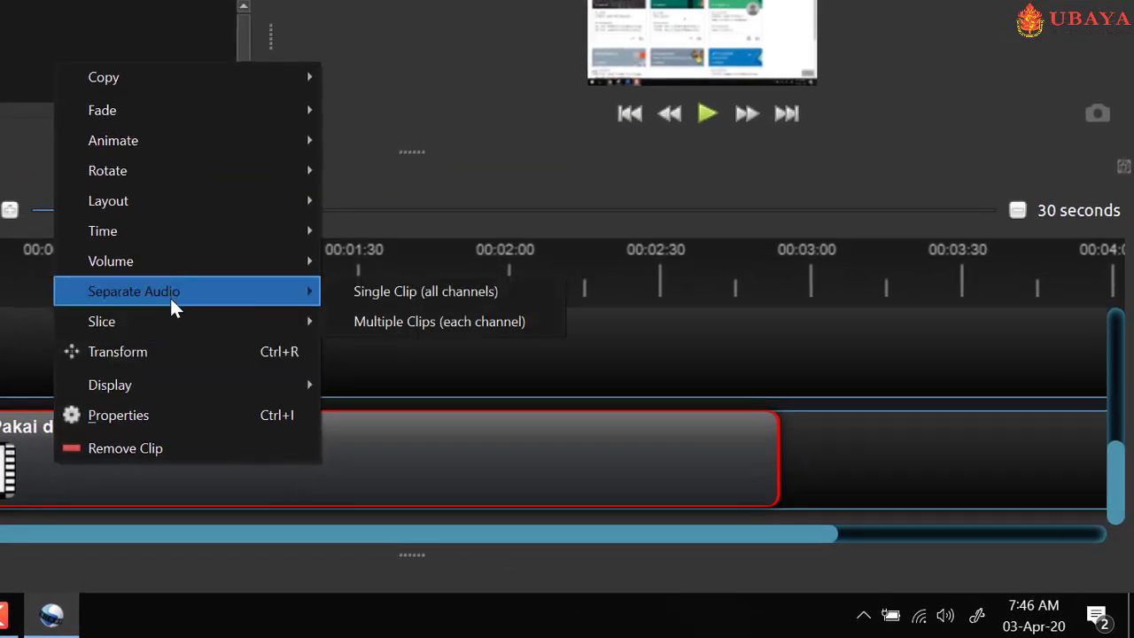
click(341, 290)
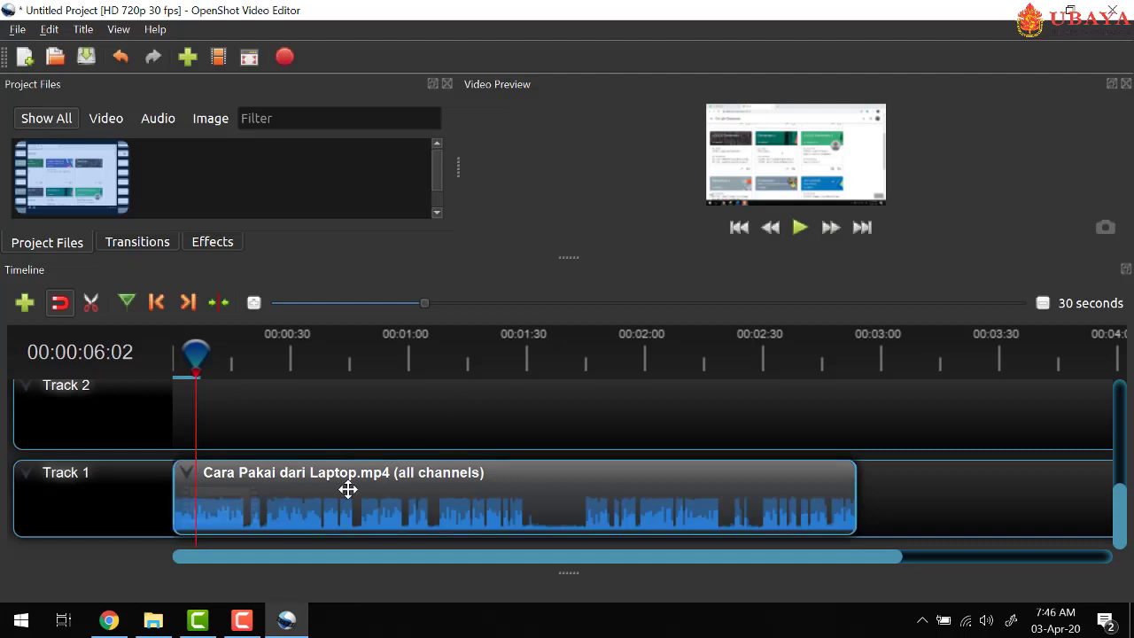
drag(351, 476, 351, 414)
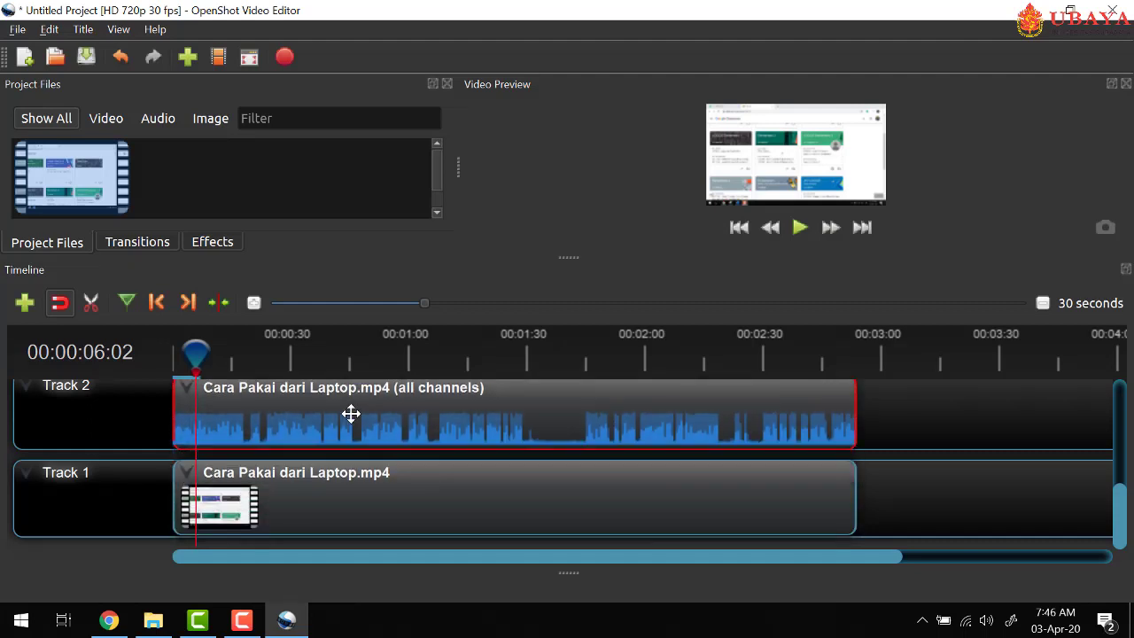
Step: Select the video clip and the separated audio clip in turn, and briefly preview them playing together
click(309, 491)
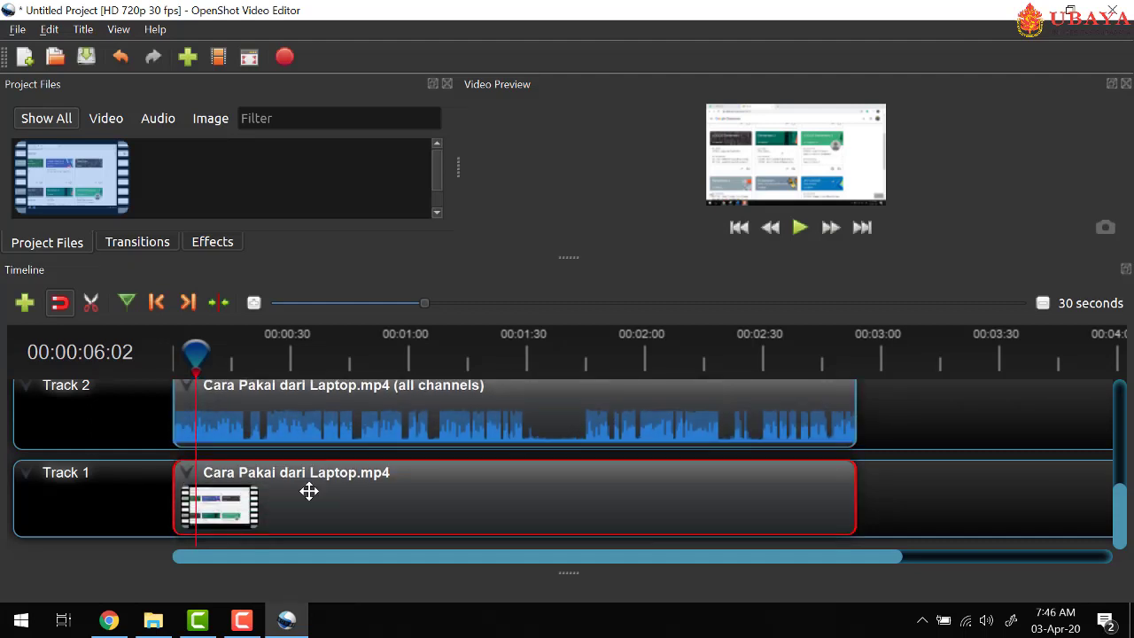
click(309, 404)
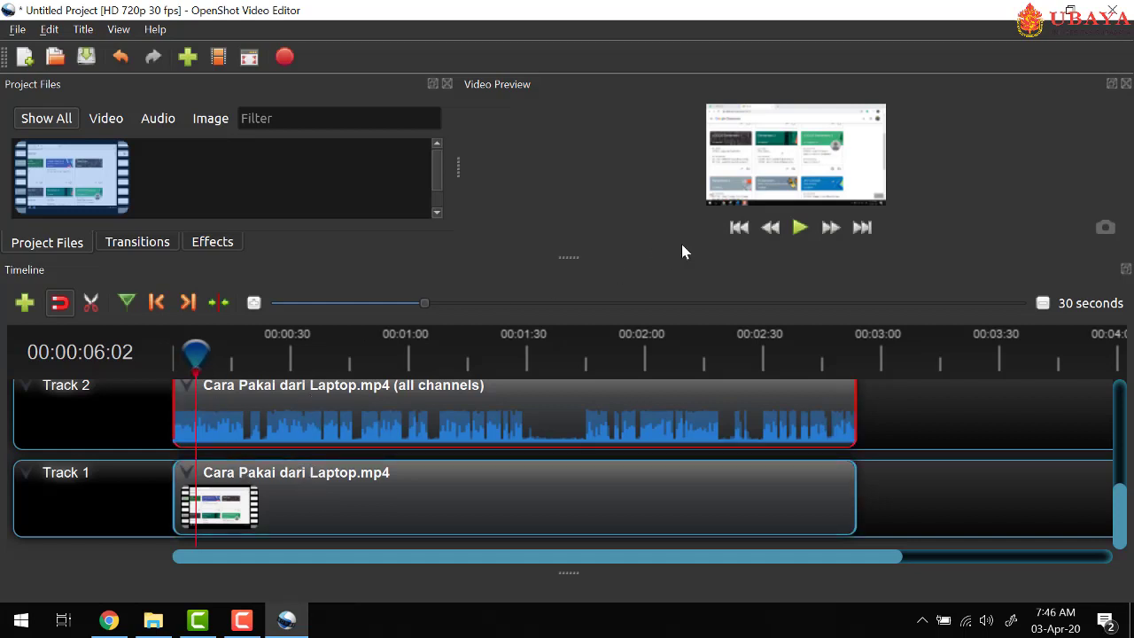
click(800, 228)
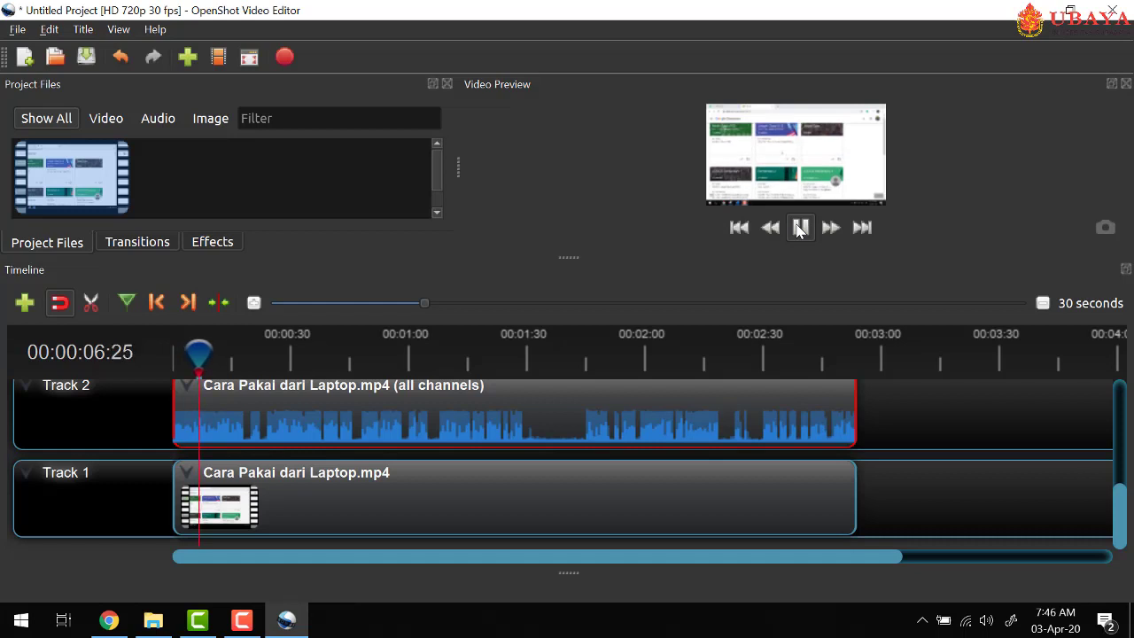
click(799, 227)
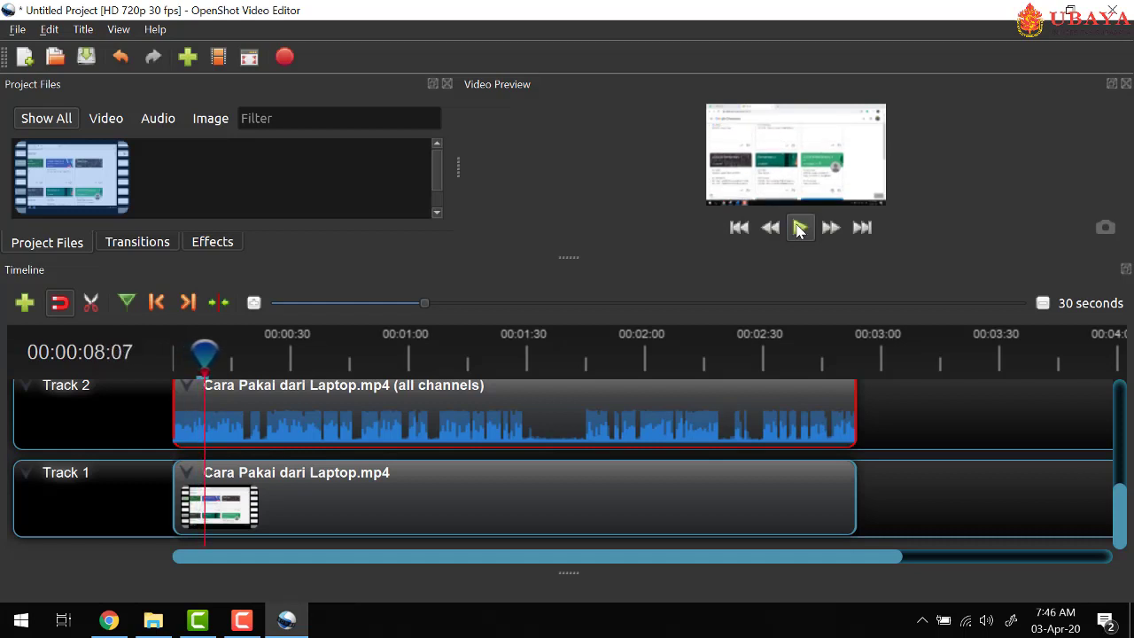
Step: Shift the audio clip on Track 2 to start at about 1:11 and preview the video before and during that audio
drag(288, 417, 570, 421)
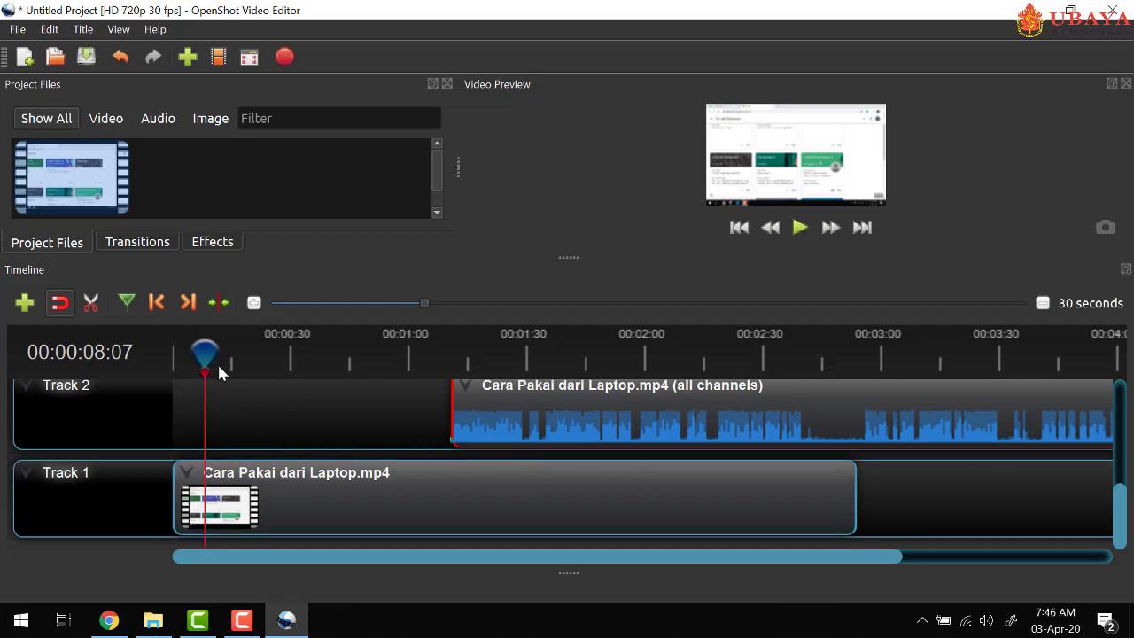
drag(225, 352, 238, 352)
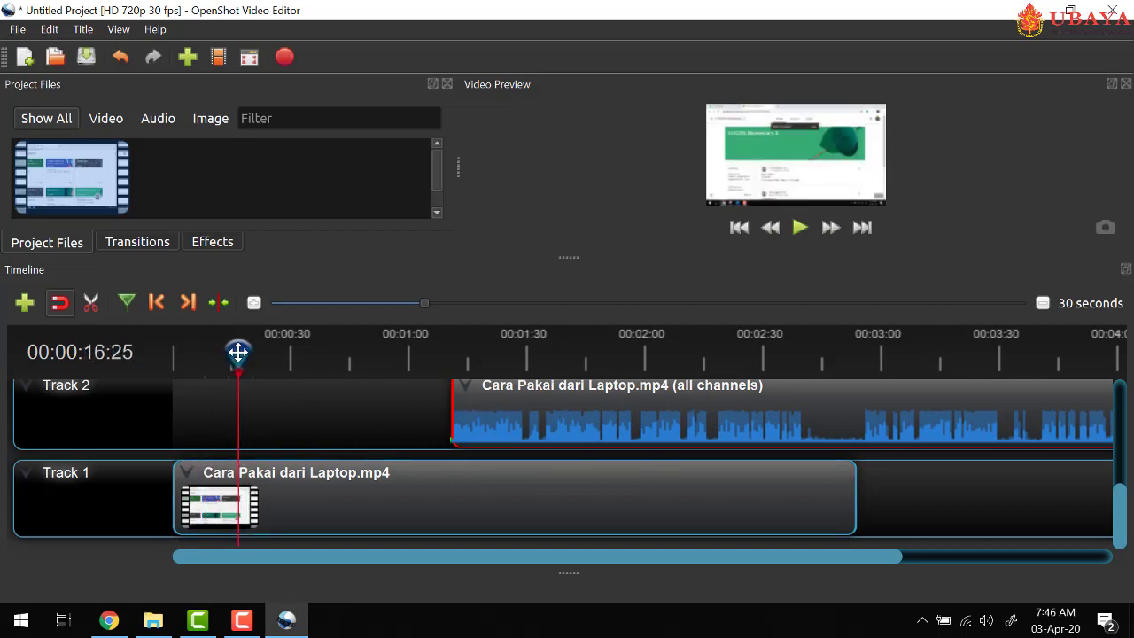
click(795, 229)
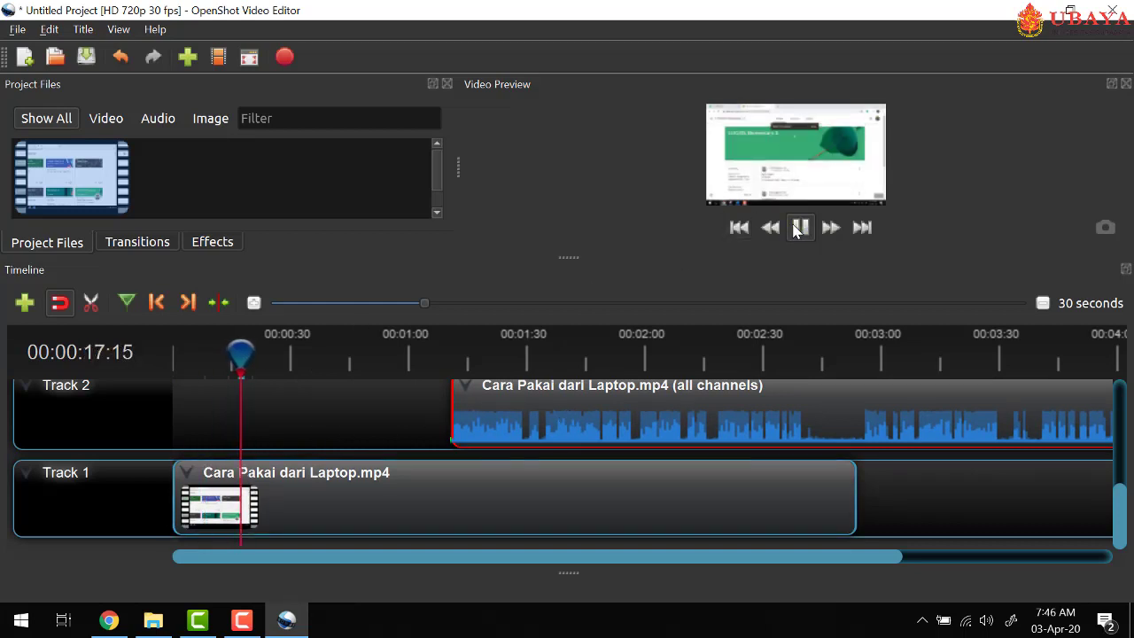
click(796, 229)
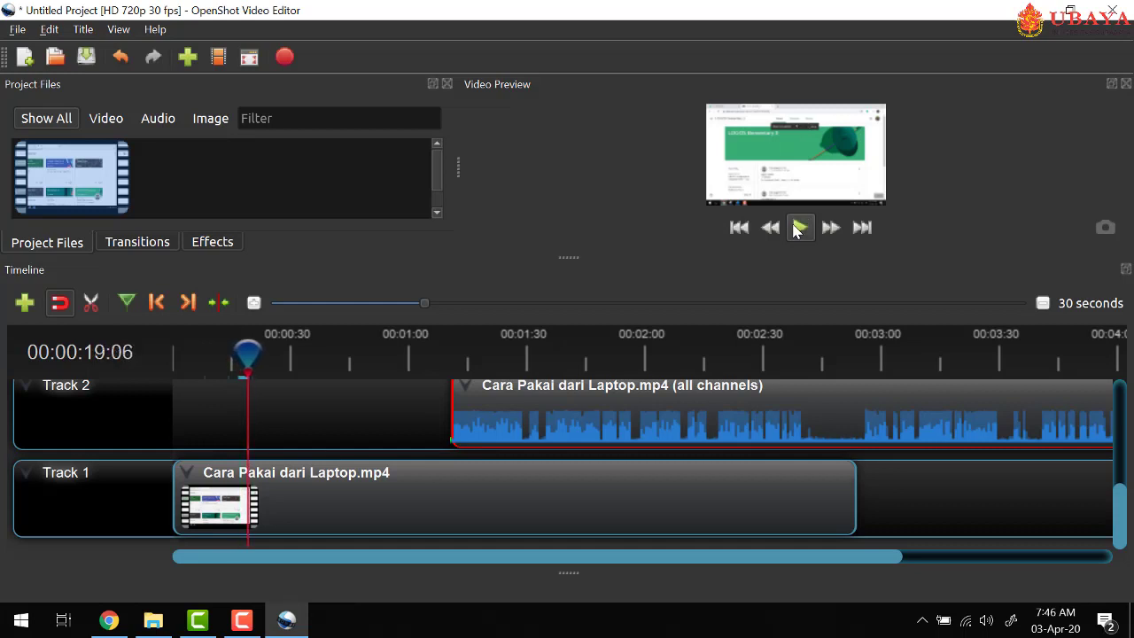
click(518, 346)
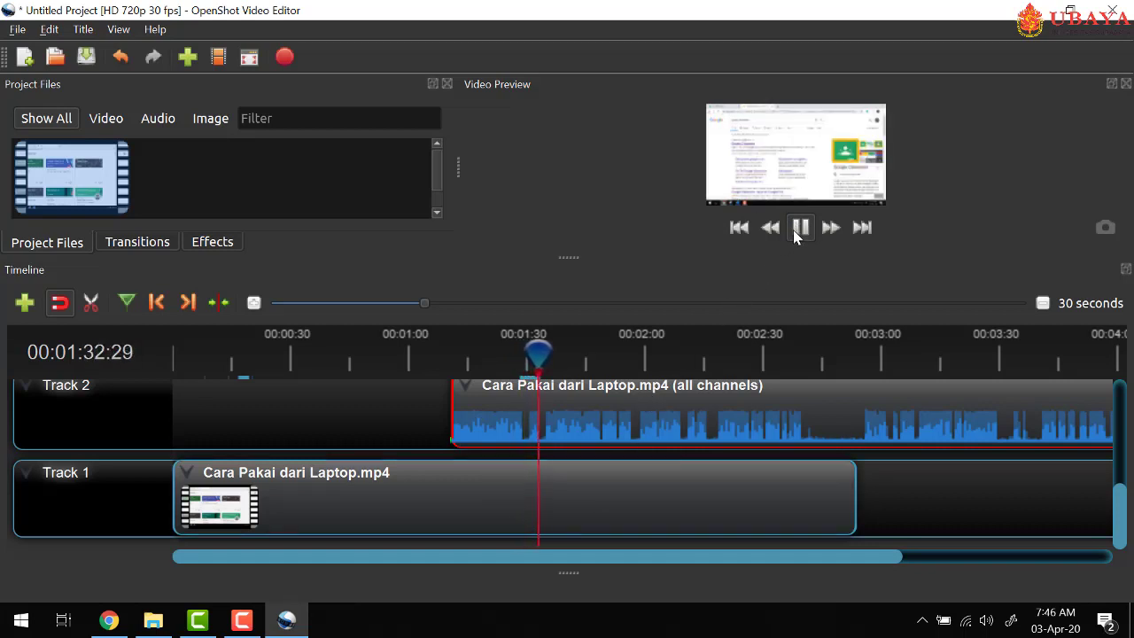
click(795, 230)
Step: Return the playhead to the start and delete the separated audio clip from Track 2
drag(539, 353, 171, 370)
drag(549, 402, 360, 410)
key(Delete)
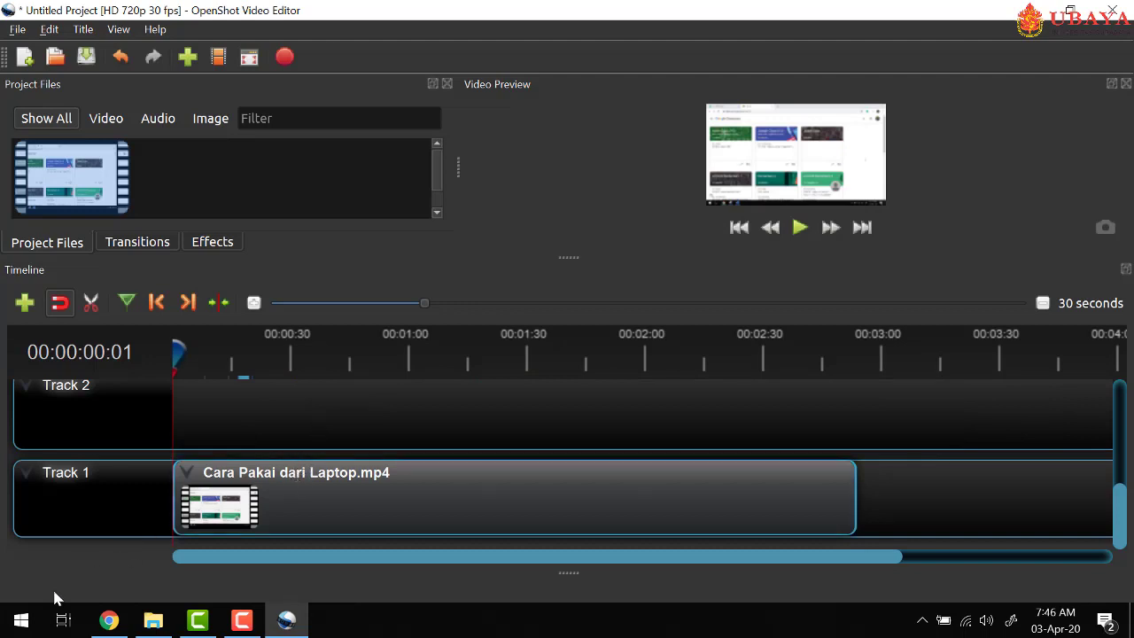
Step: Launch Audacity and dismiss its welcome dialog
click(21, 620)
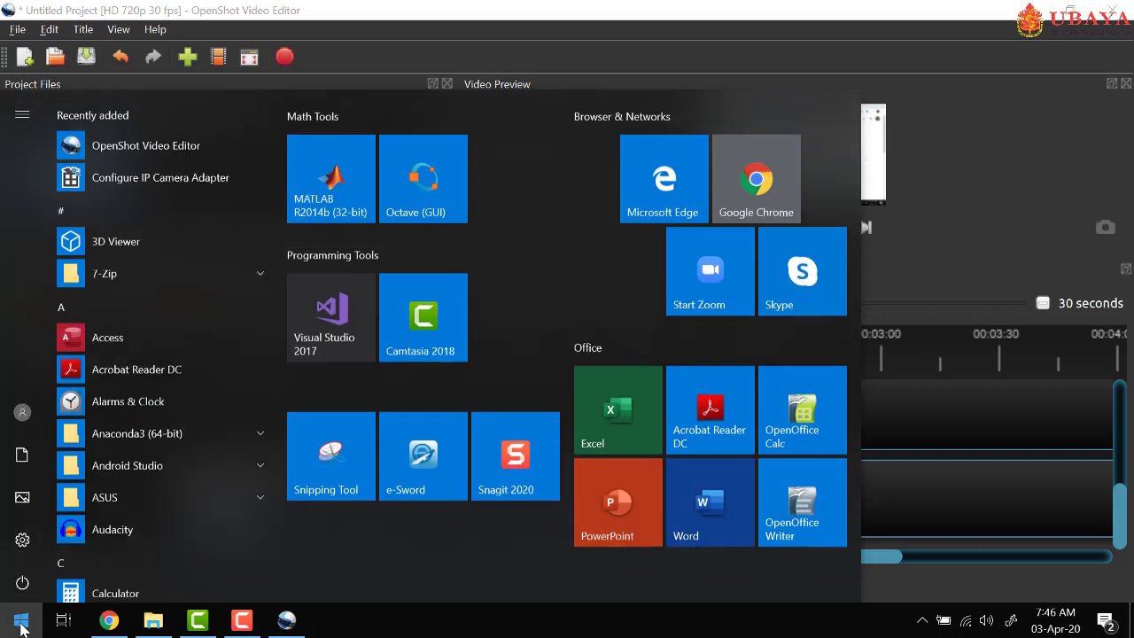
click(133, 530)
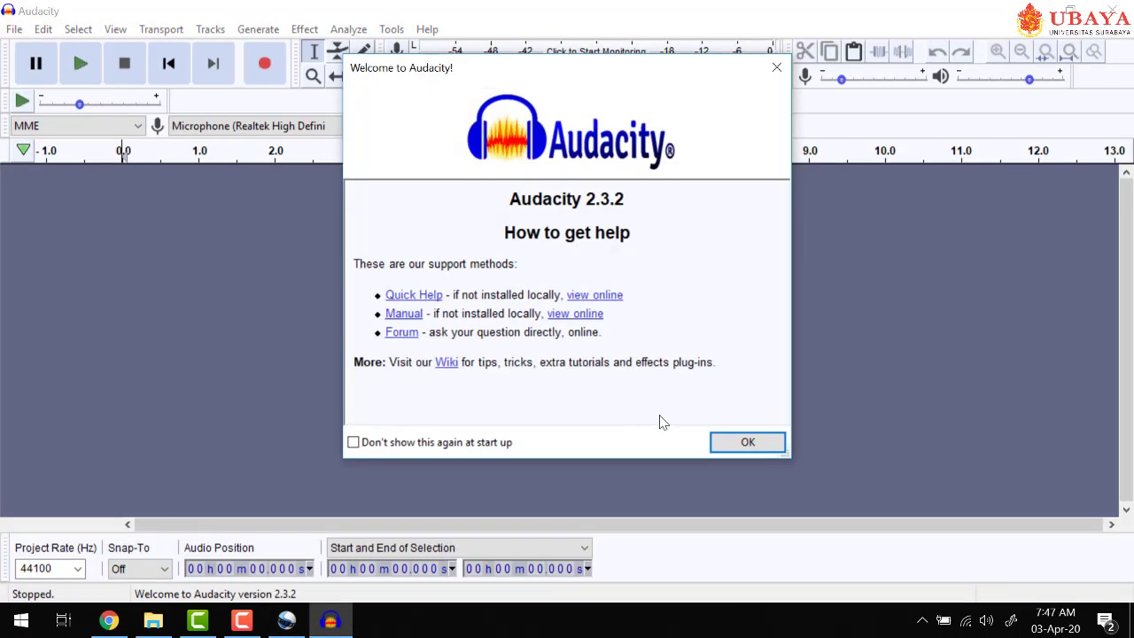
click(737, 440)
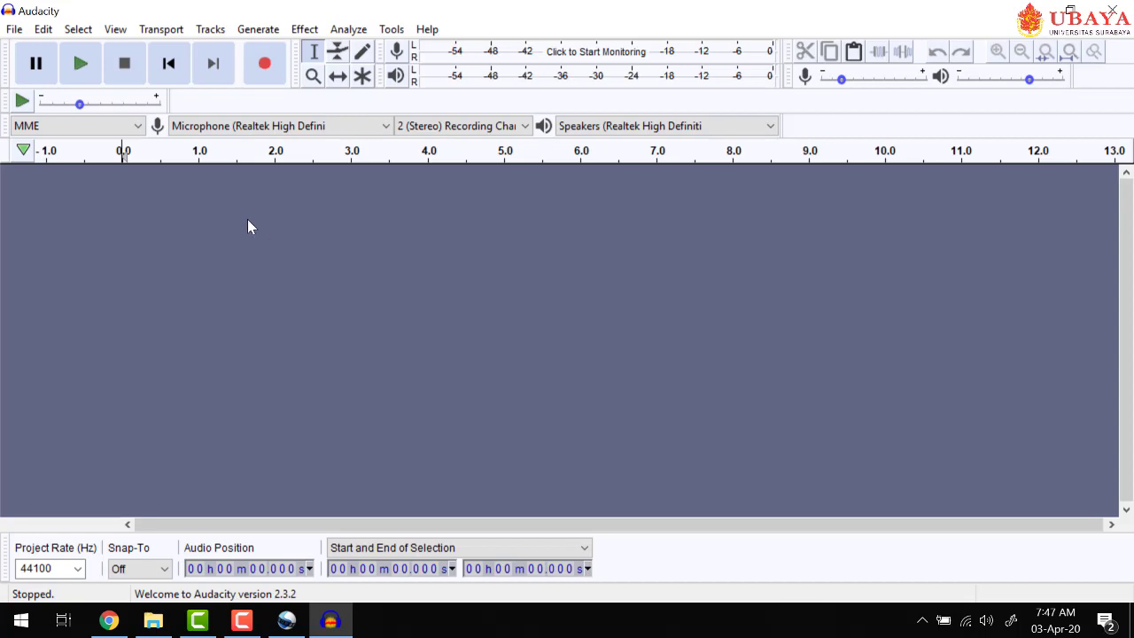
Step: Open the "Cara Pakai dari Laptop" video from the EditVideo folder as an audio track
click(13, 29)
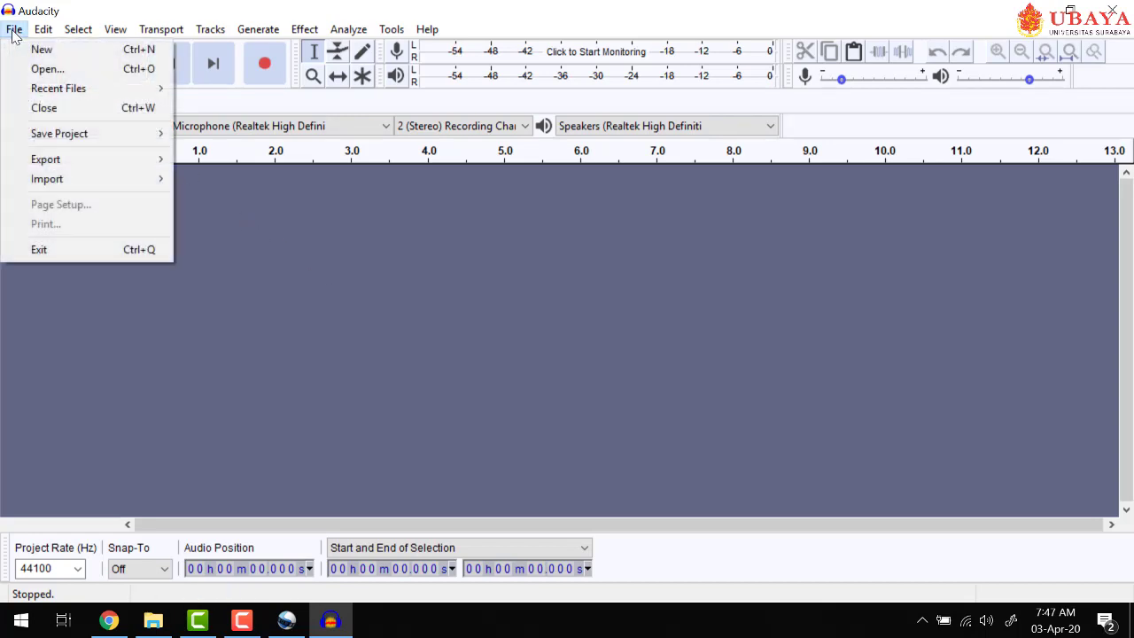
click(37, 70)
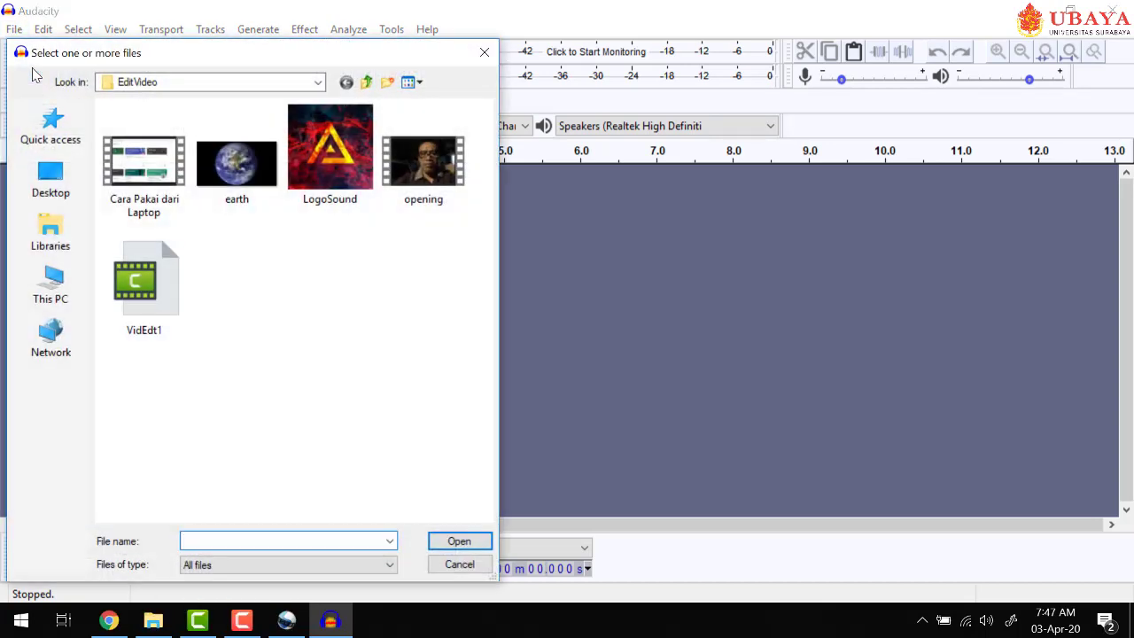
double_click(150, 173)
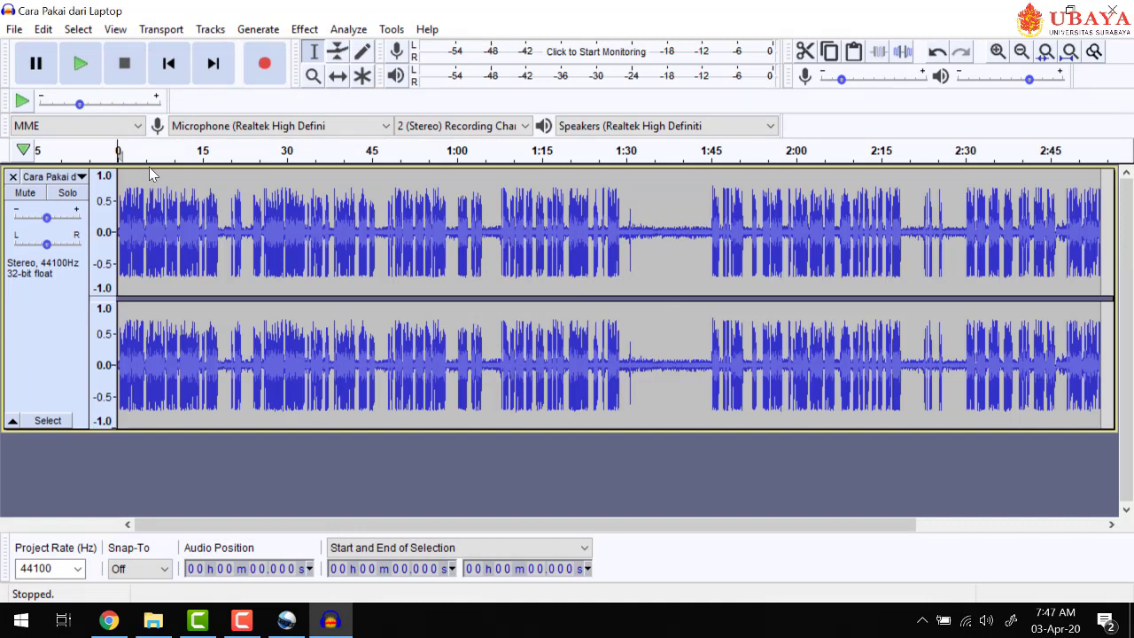
Step: Listen to the recording from the start and again in the quiet passage just after 1:30, then stop playback
click(80, 63)
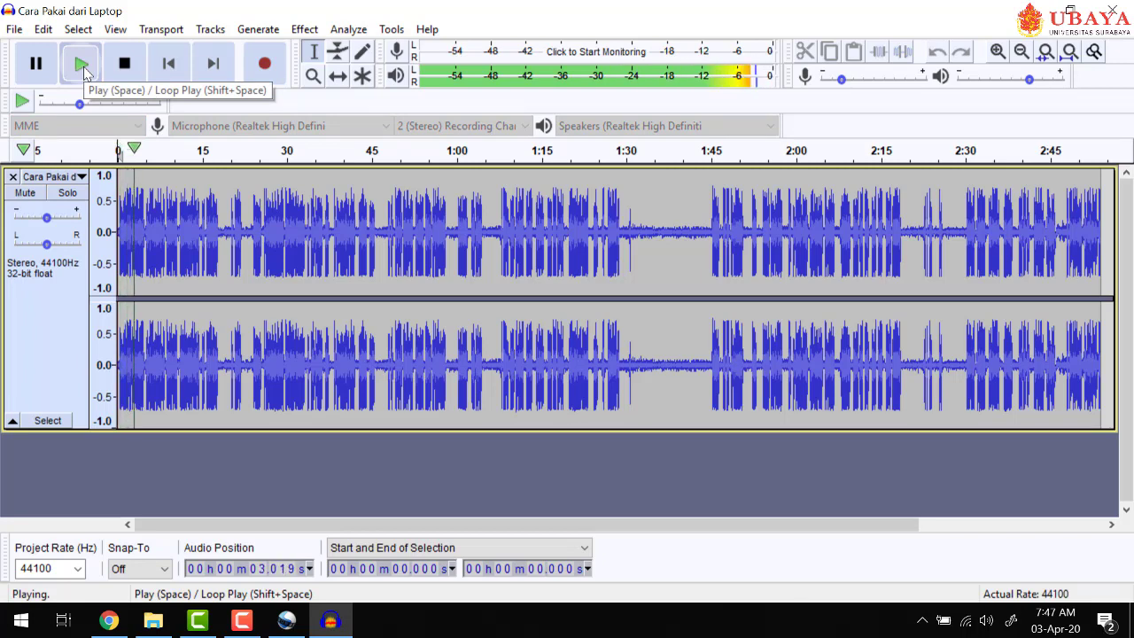
click(83, 67)
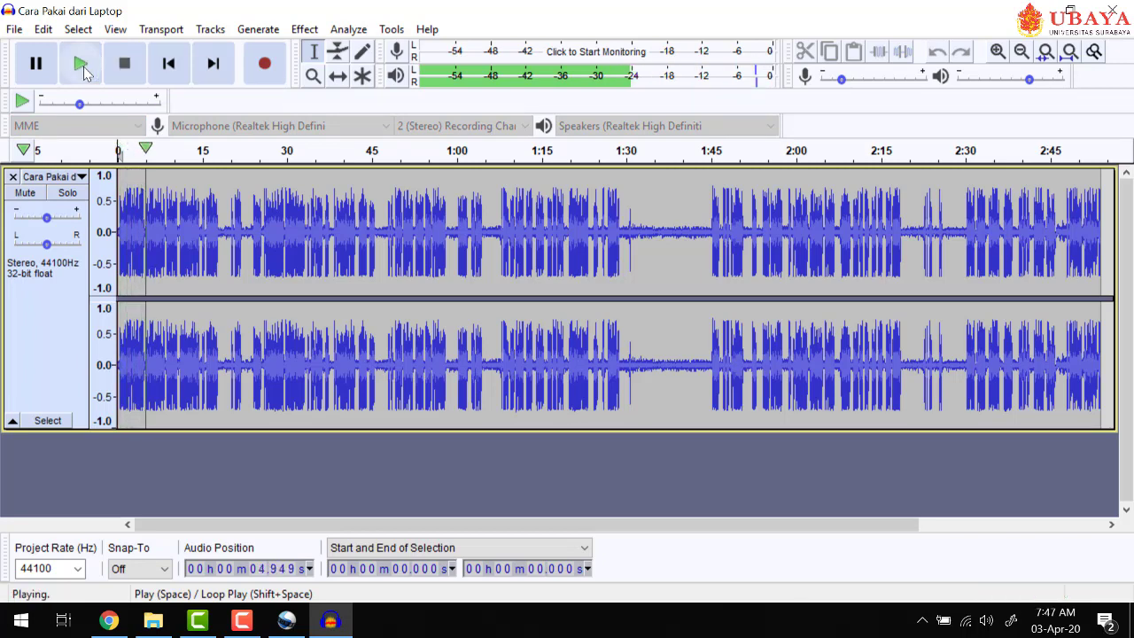
click(82, 67)
click(125, 64)
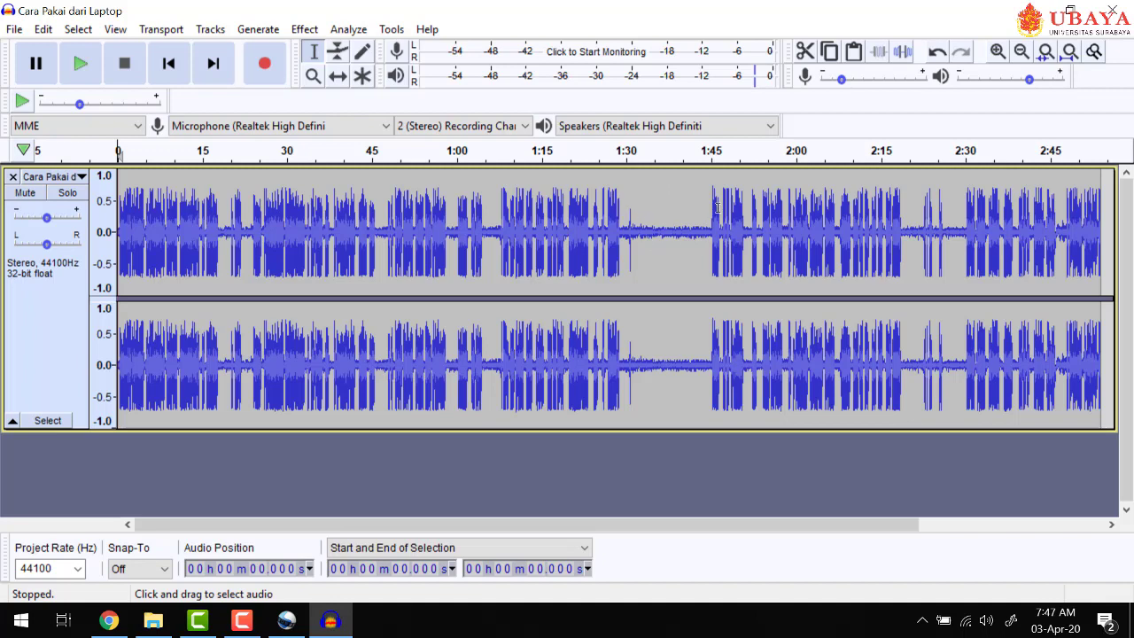
click(637, 152)
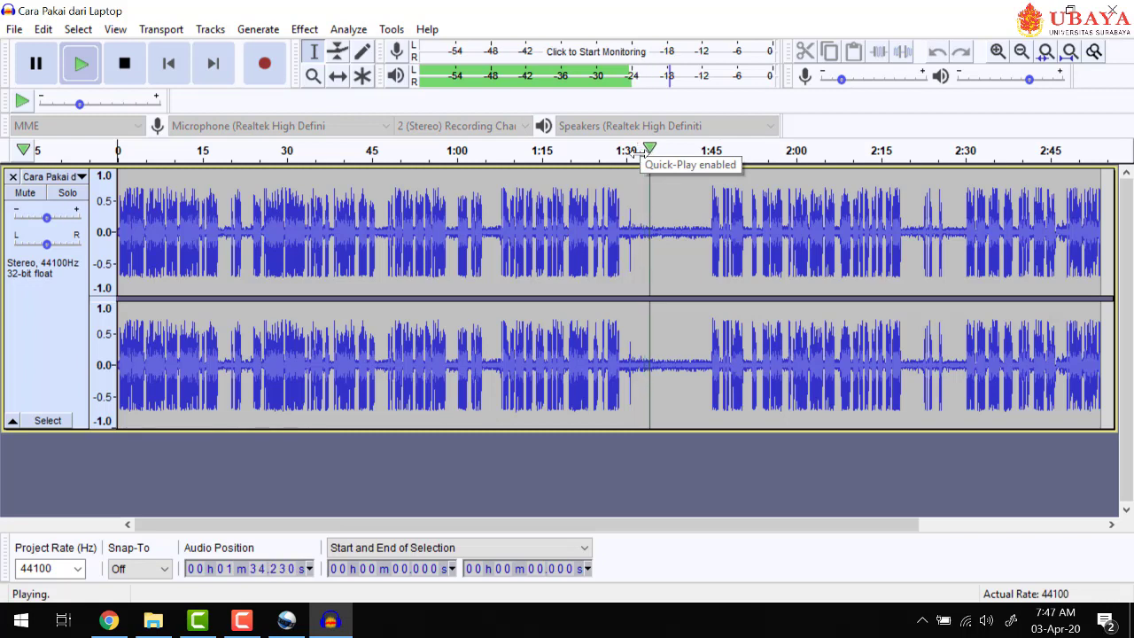
click(129, 70)
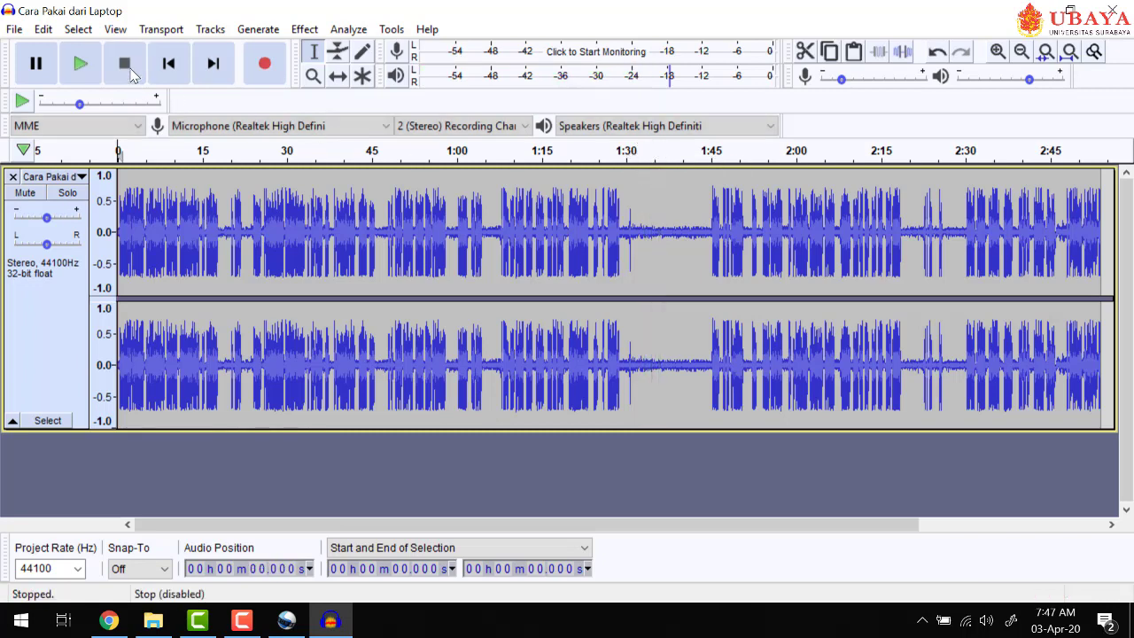
Step: Select the noise-only passage from about 1:32.7 to 1:42.8 and capture it as the Noise Reduction profile
drag(641, 187, 698, 187)
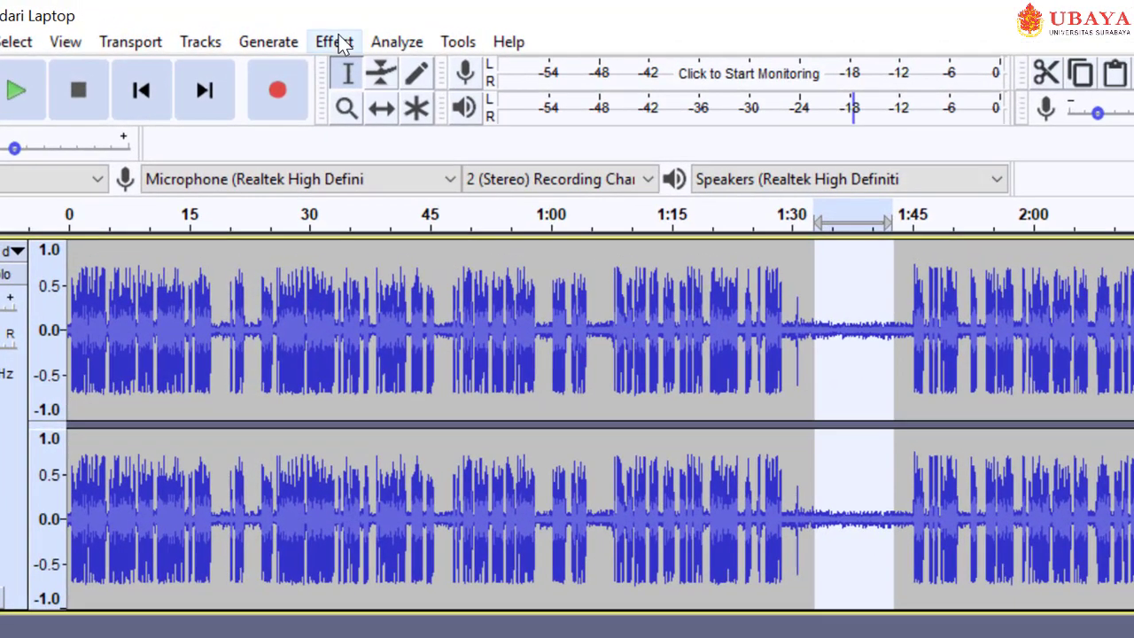
click(307, 30)
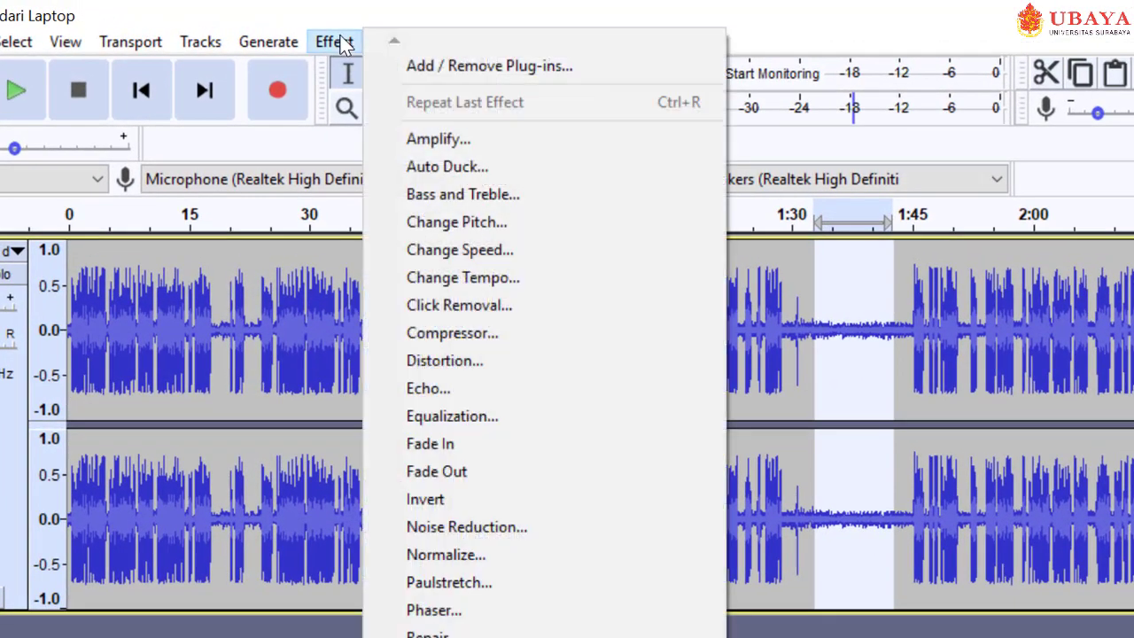
click(454, 522)
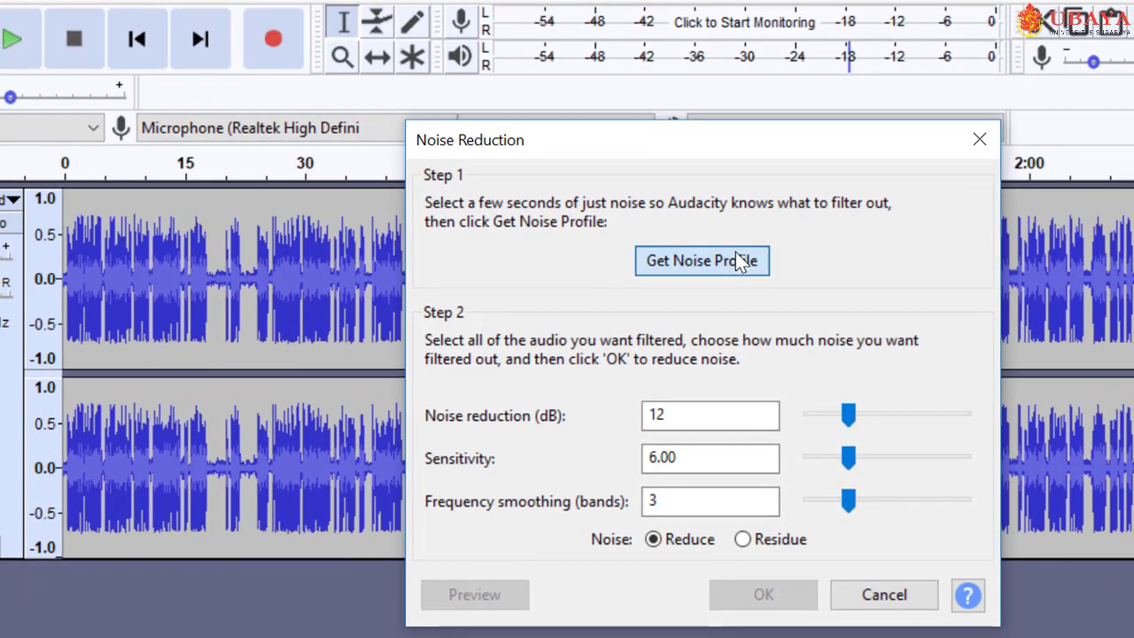
click(739, 304)
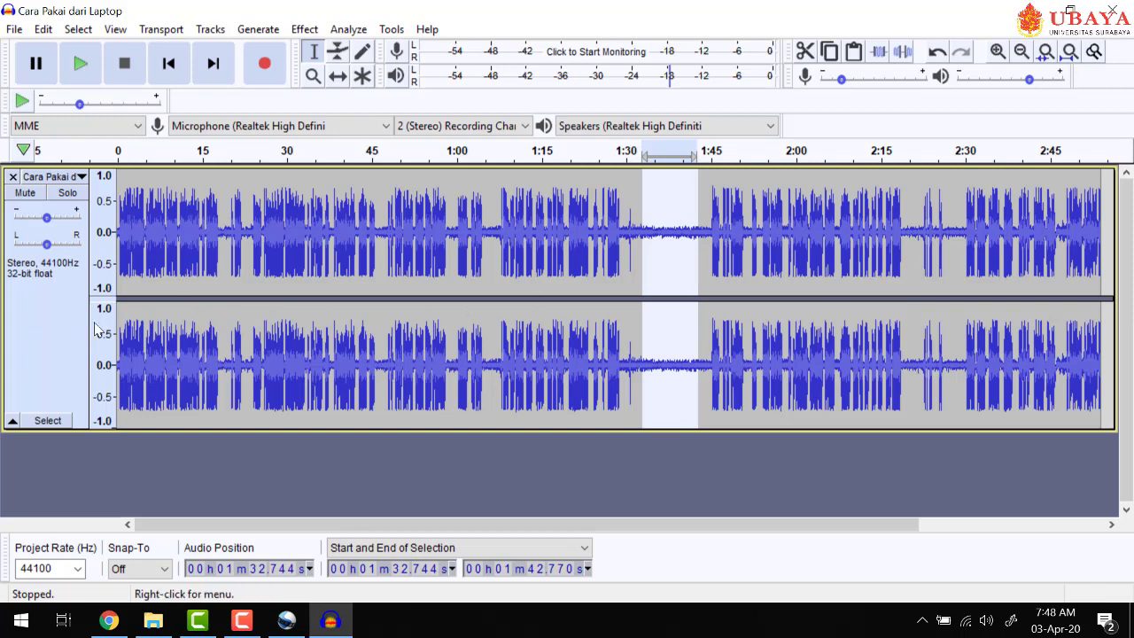
Step: Apply Noise Reduction to the whole track with 12 dB reduction, sensitivity 6.00 and 3 smoothing bands, and preview the result from the start
click(50, 334)
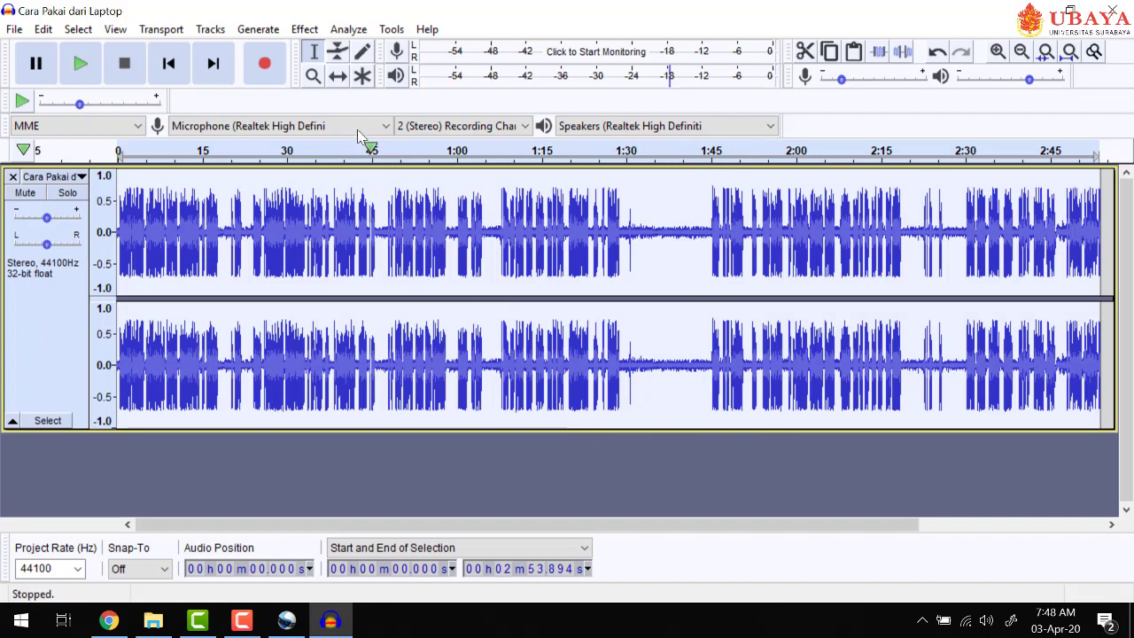
click(307, 30)
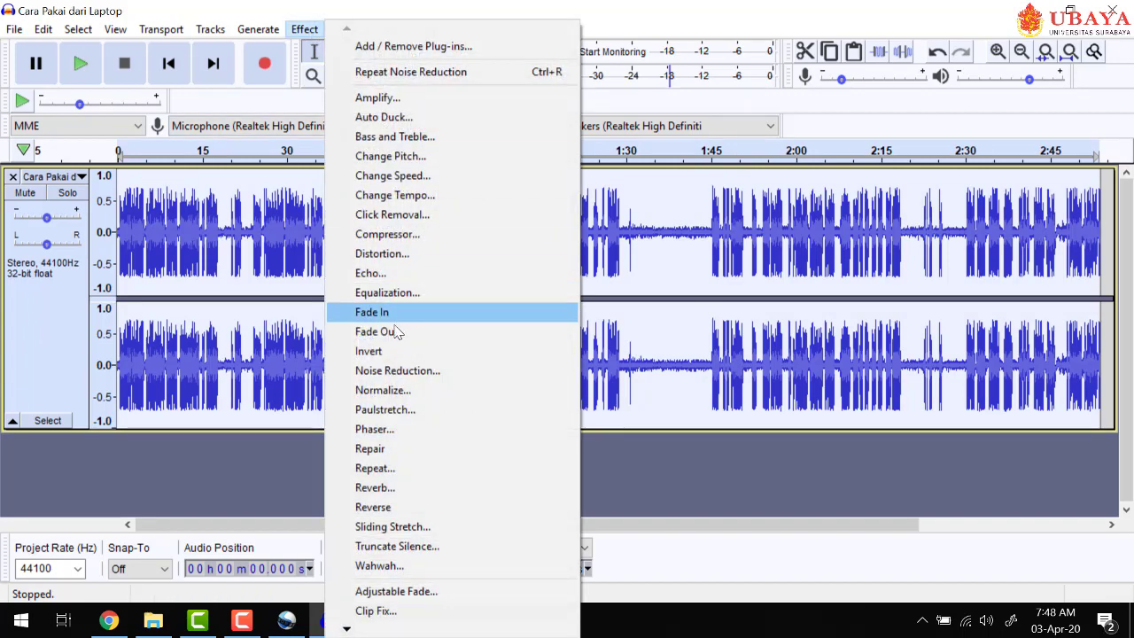
click(387, 371)
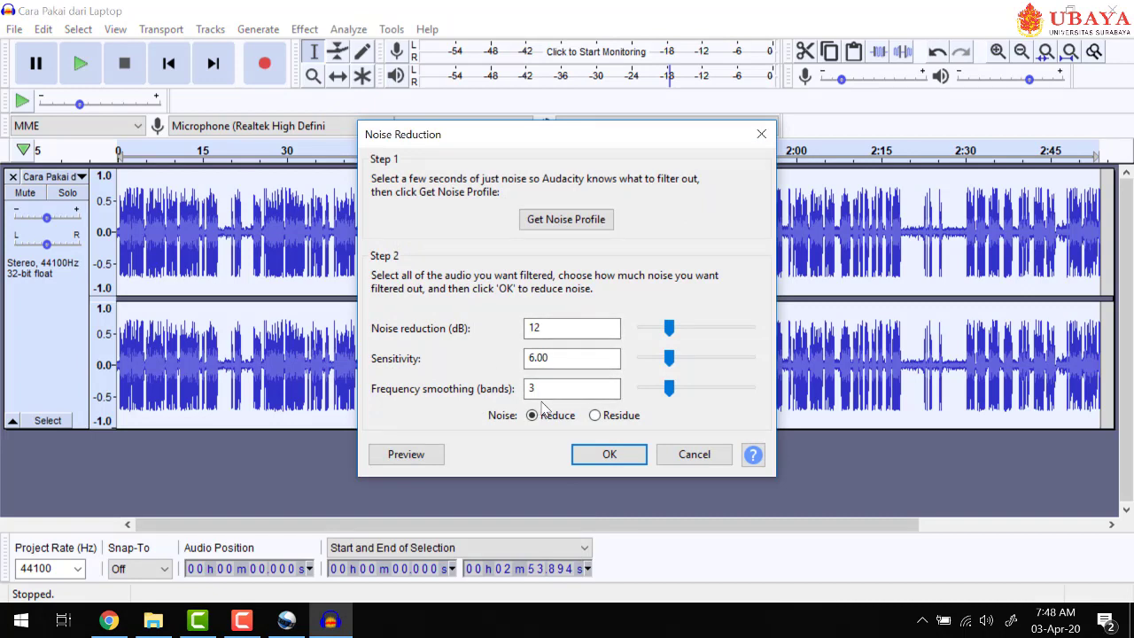
click(604, 459)
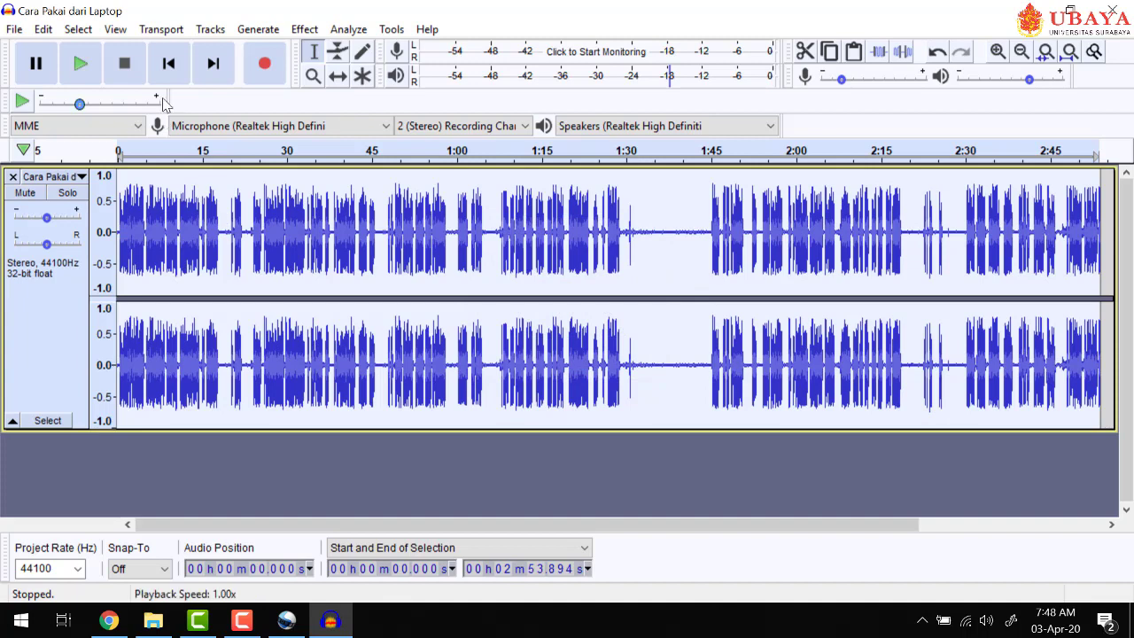
click(82, 64)
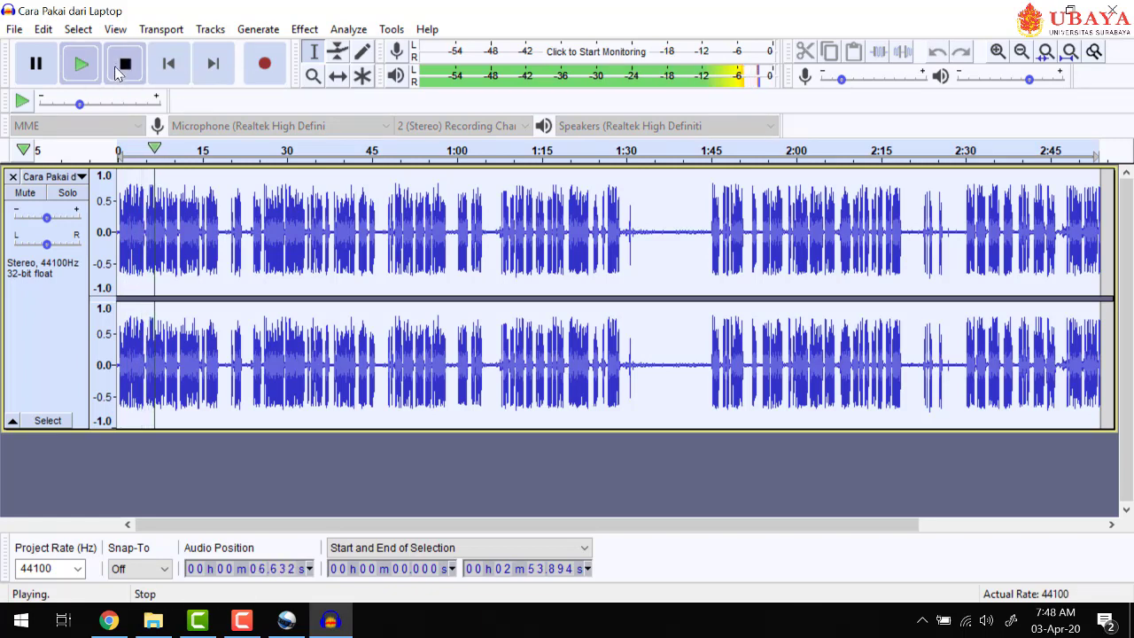
click(116, 70)
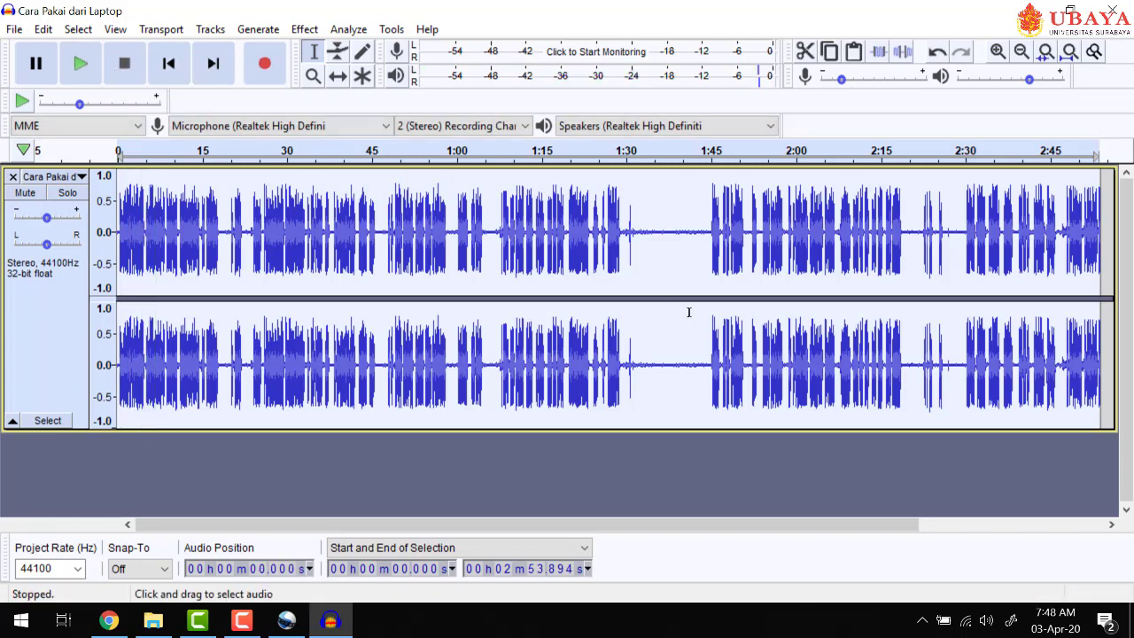
Step: Capture a fresh noise profile from the remaining noise between about 1:32.9 and 1:40.9
drag(643, 204, 687, 229)
click(304, 29)
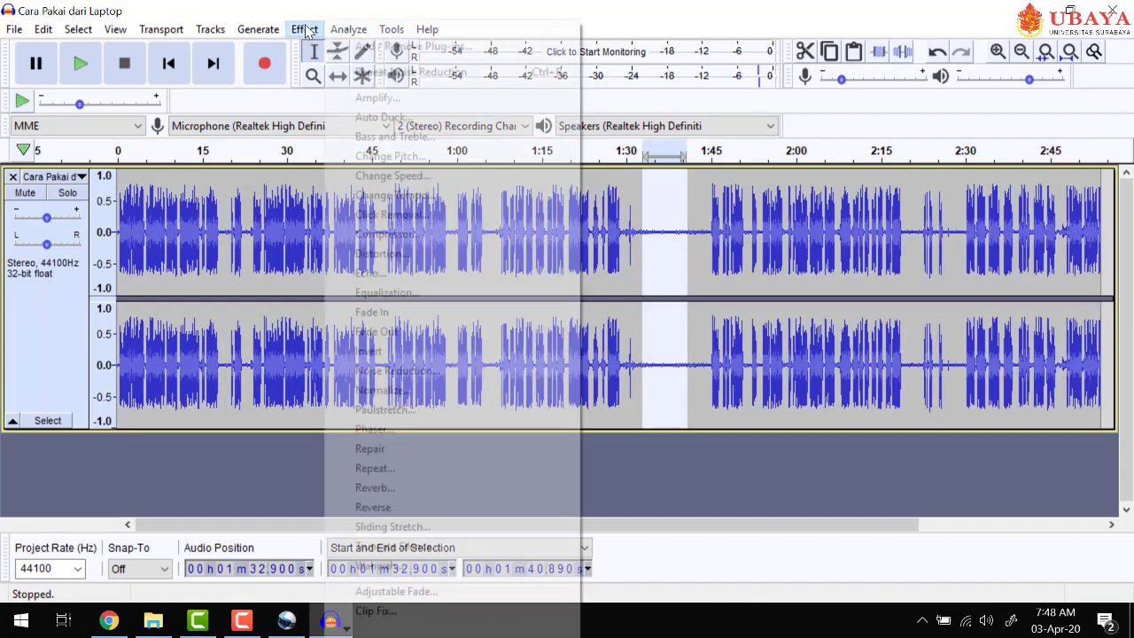
click(420, 372)
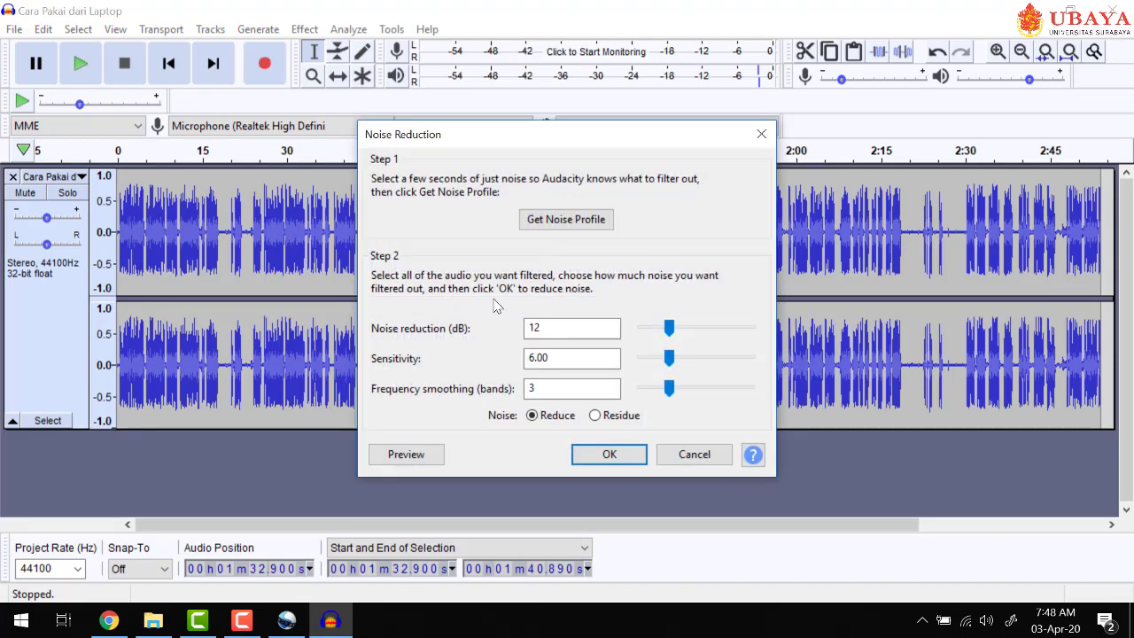
click(581, 224)
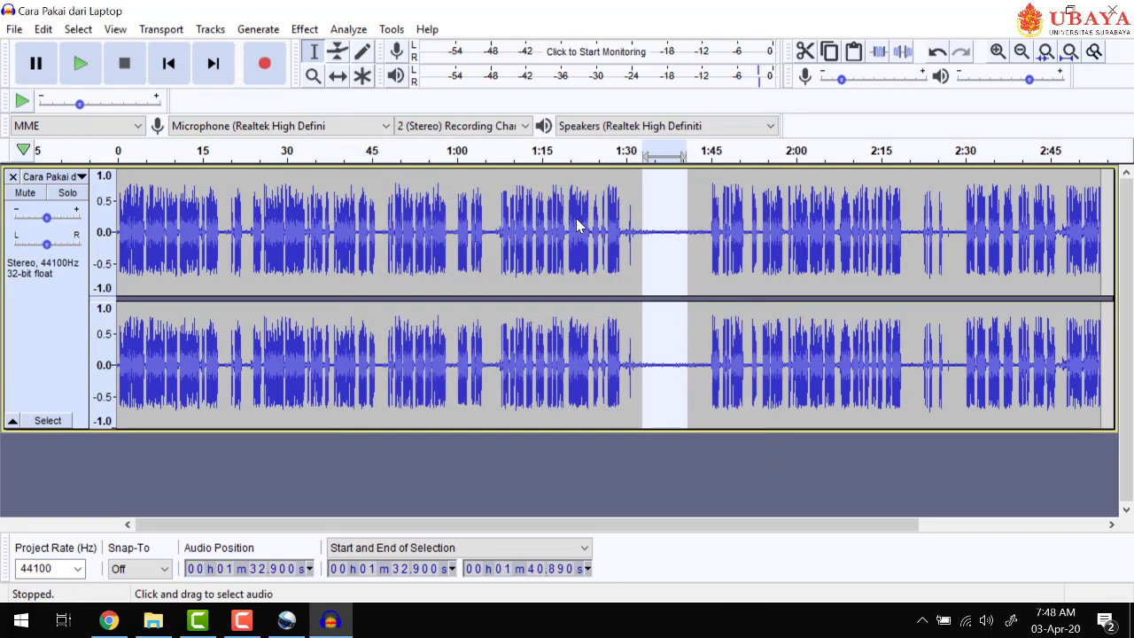
Step: Run Noise Reduction a second time on the entire track, keeping 12 dB, sensitivity 6.00 and 3 bands
click(26, 324)
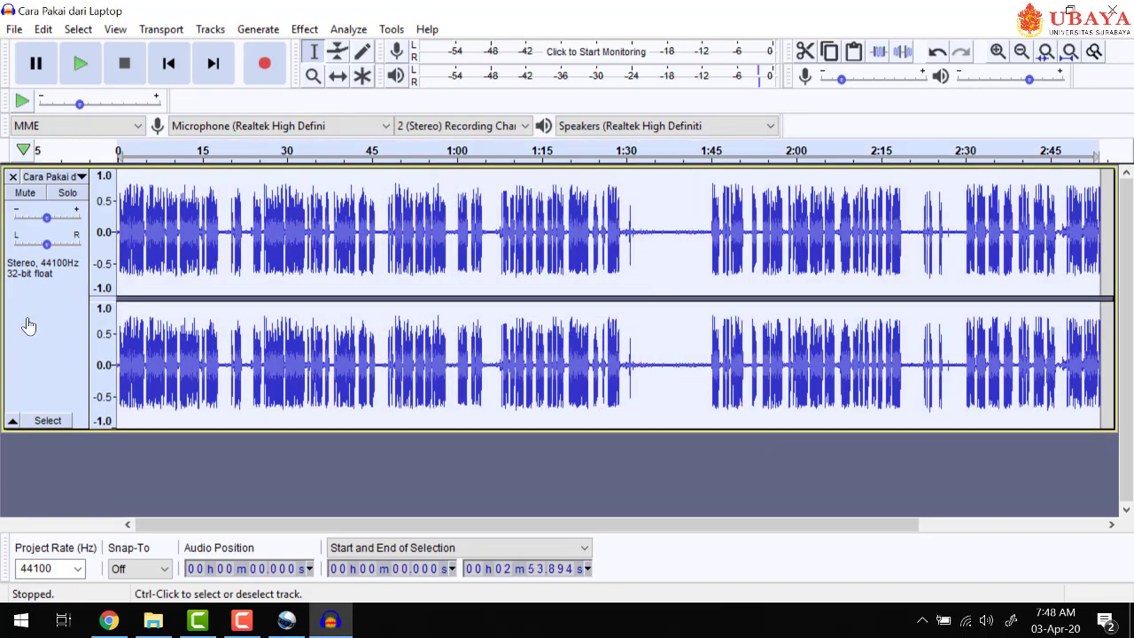
click(302, 30)
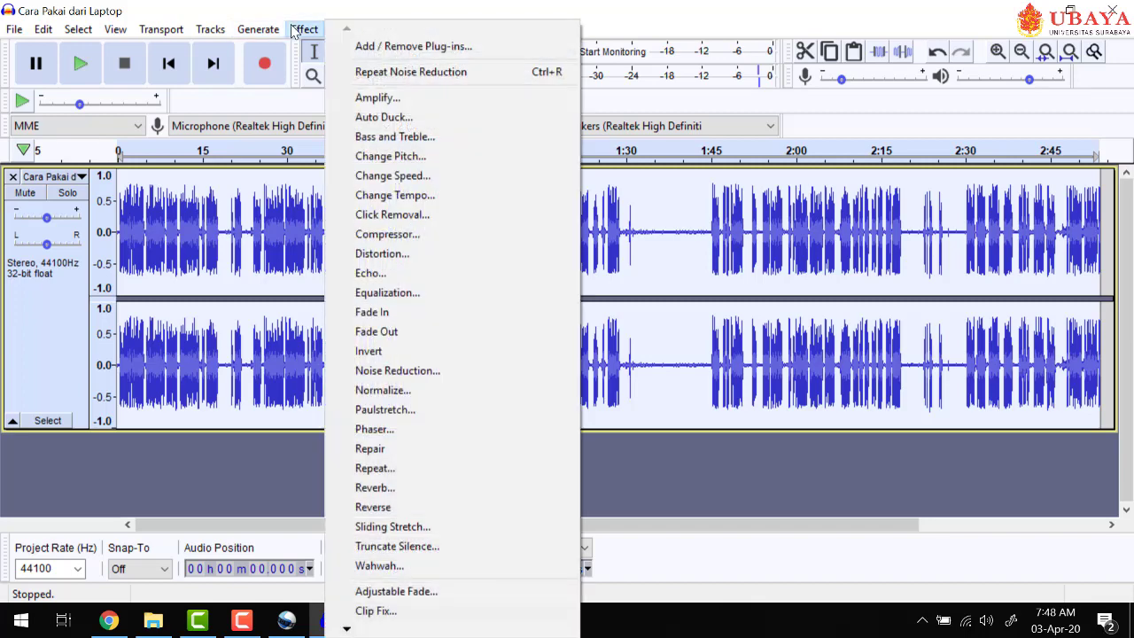
click(372, 372)
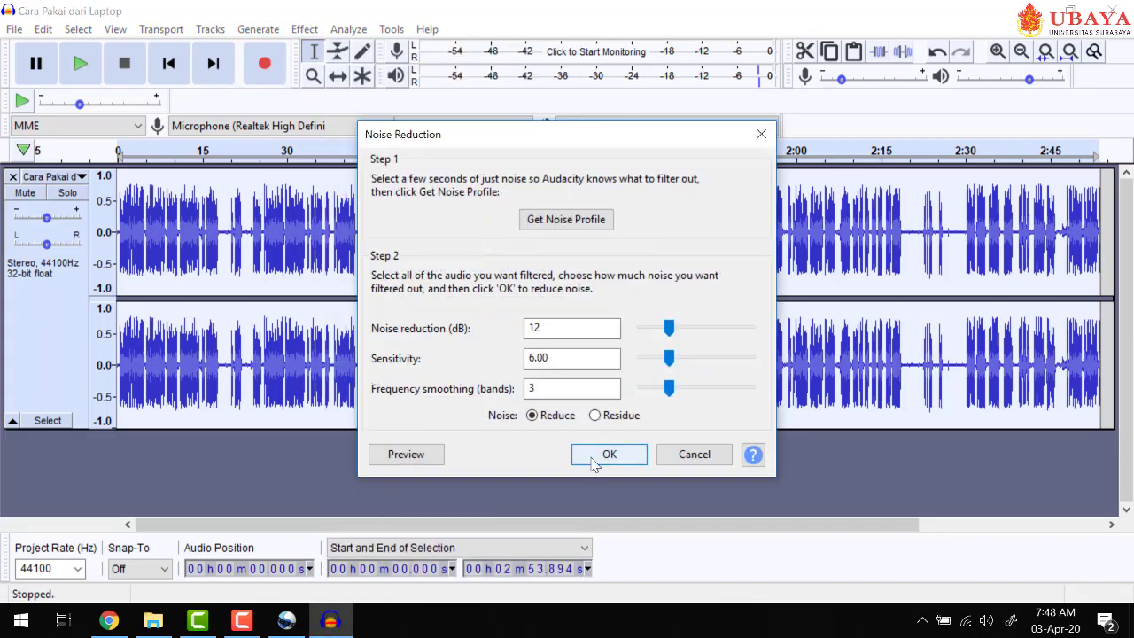
click(609, 454)
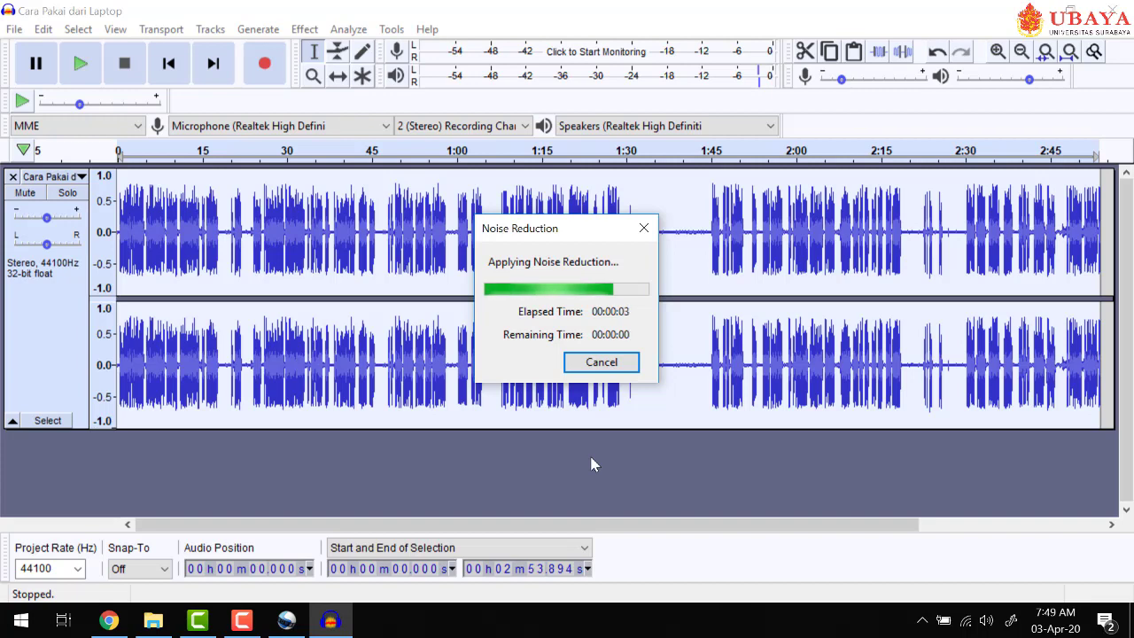
Step: Listen to the twice-cleaned audio at the start and in the silent gap after 1:30, then stop playback
click(79, 64)
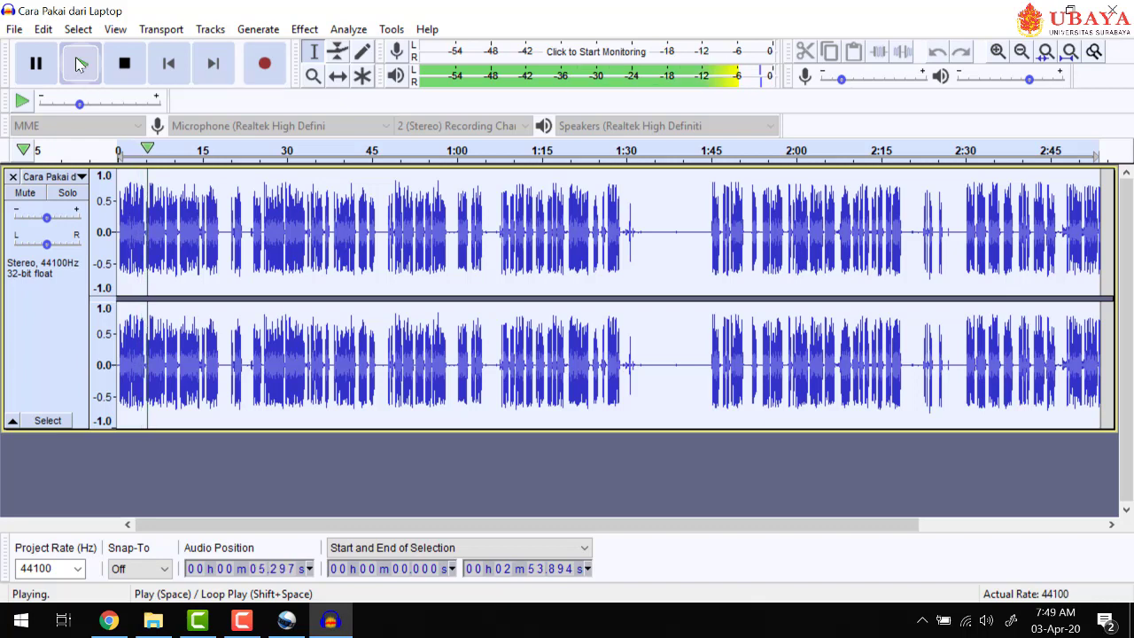
click(79, 64)
click(80, 64)
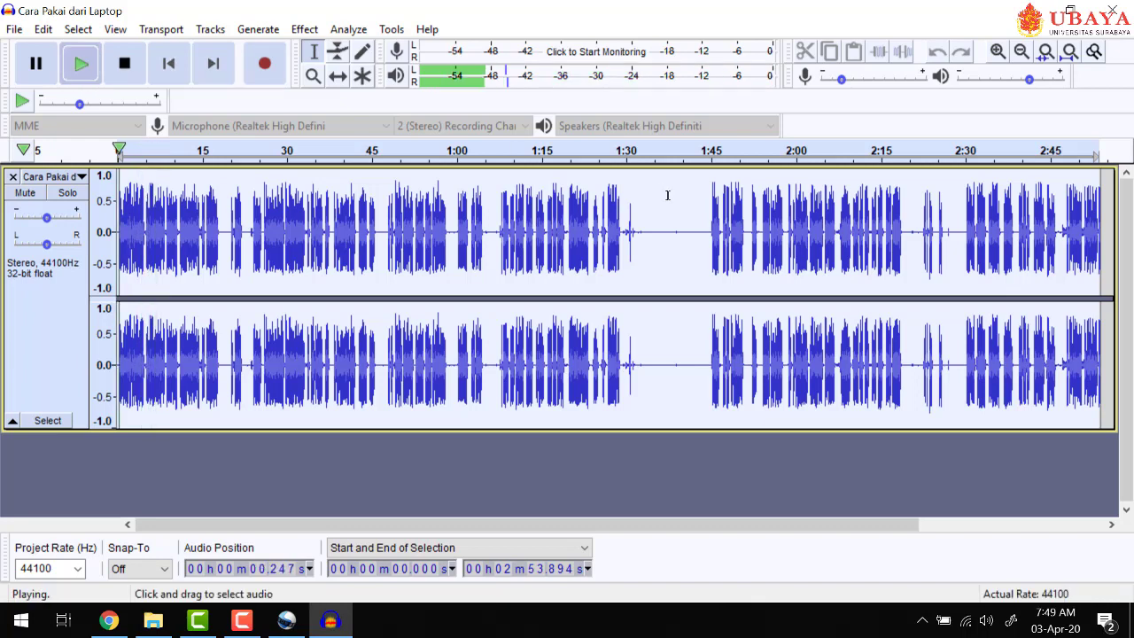
click(631, 150)
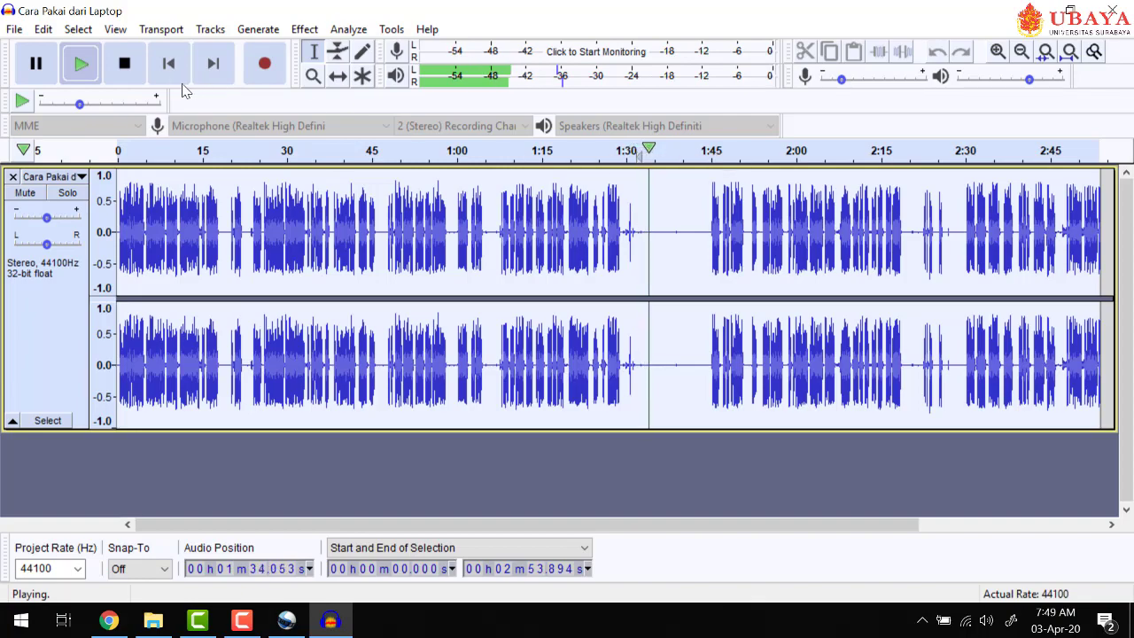
click(121, 63)
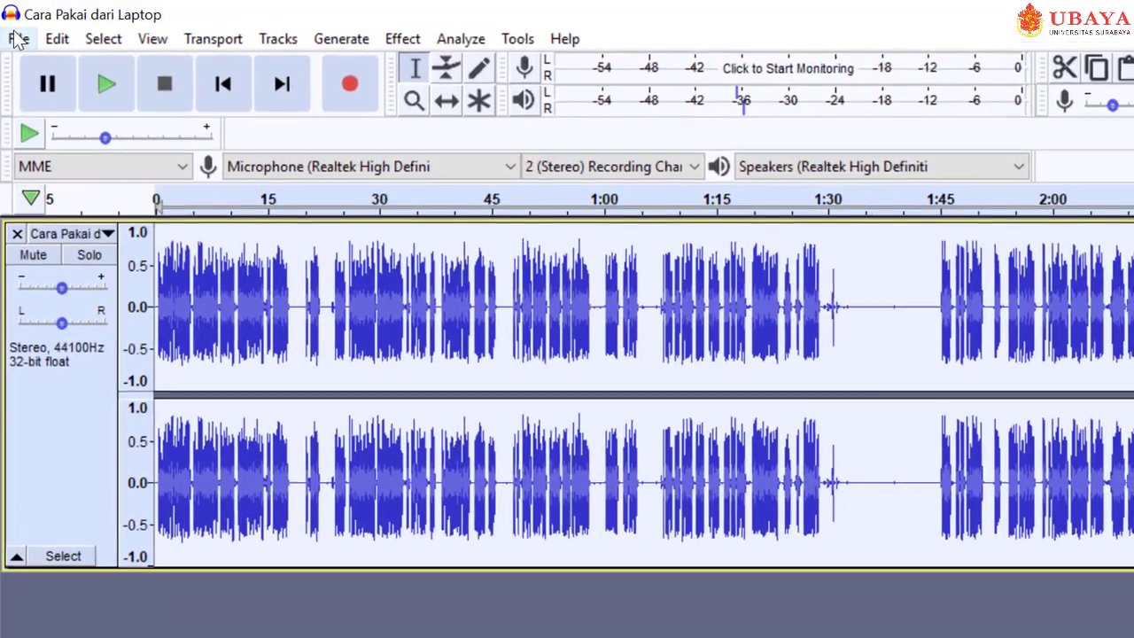
Step: Export the cleaned audio to the EditVideo folder as a 16-bit PCM WAV named "suara bersih", leaving the metadata tags empty
click(14, 29)
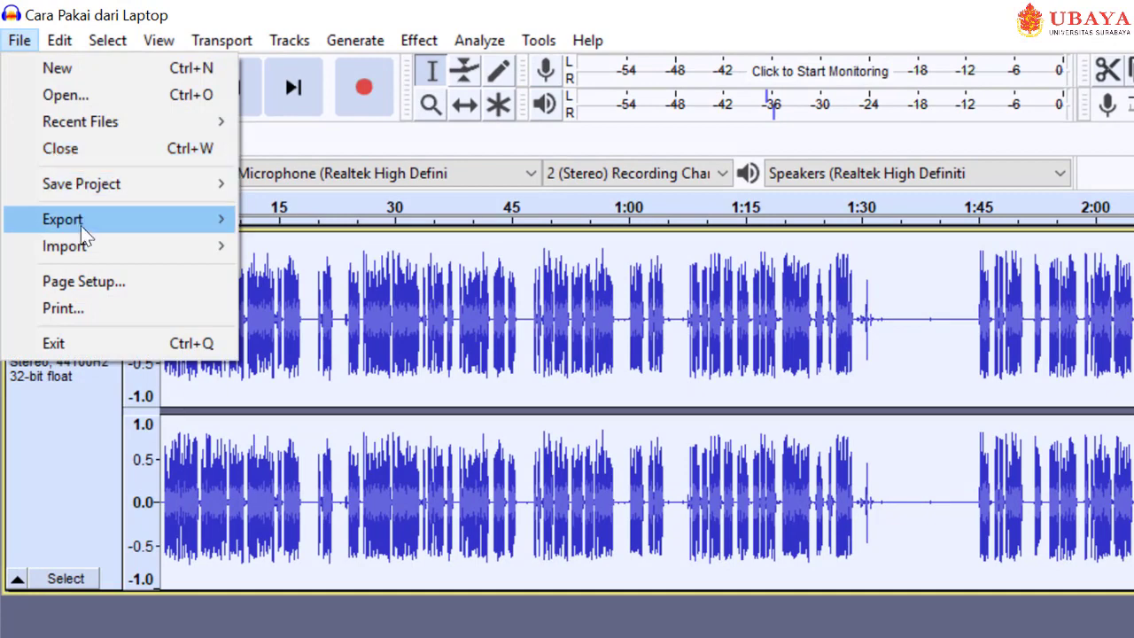
mouse_move(86, 224)
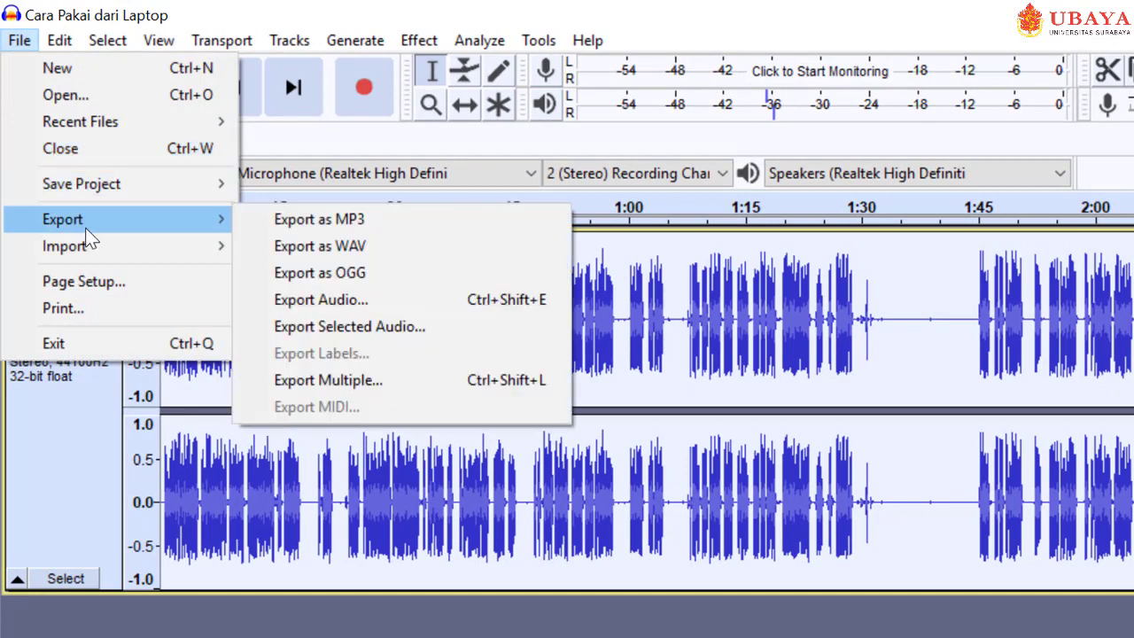
click(307, 244)
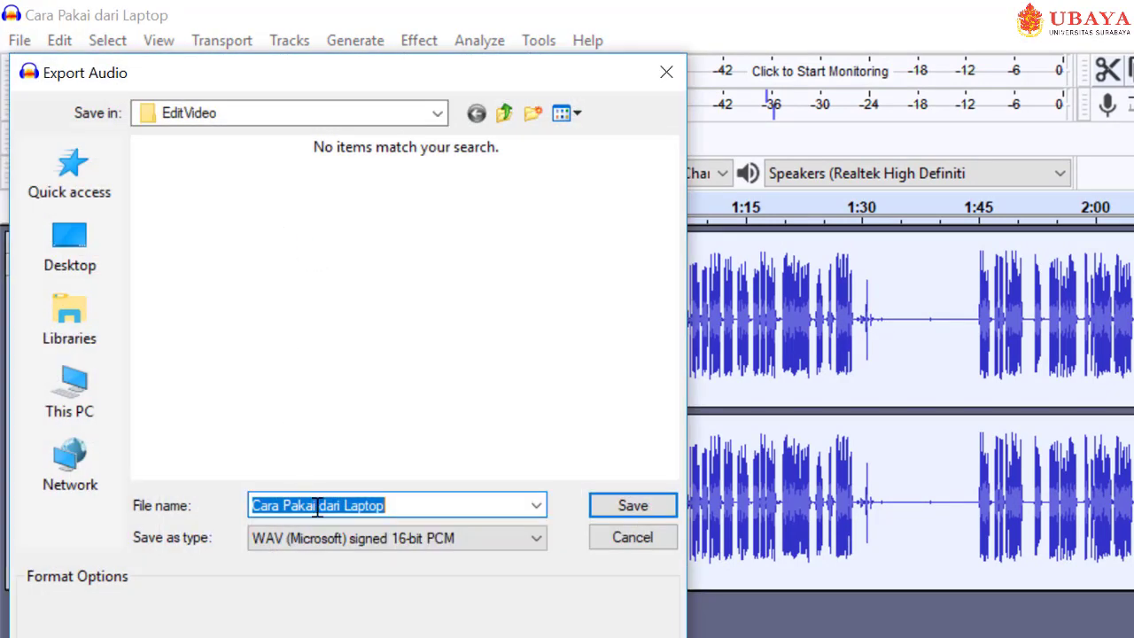
text(suara bersih)
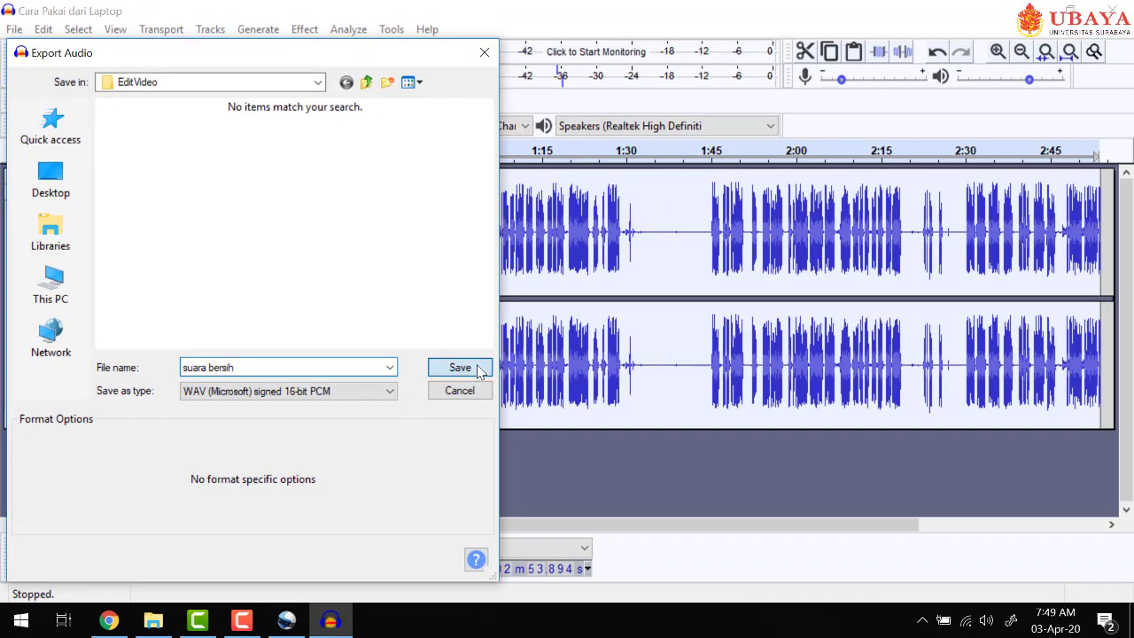
click(477, 368)
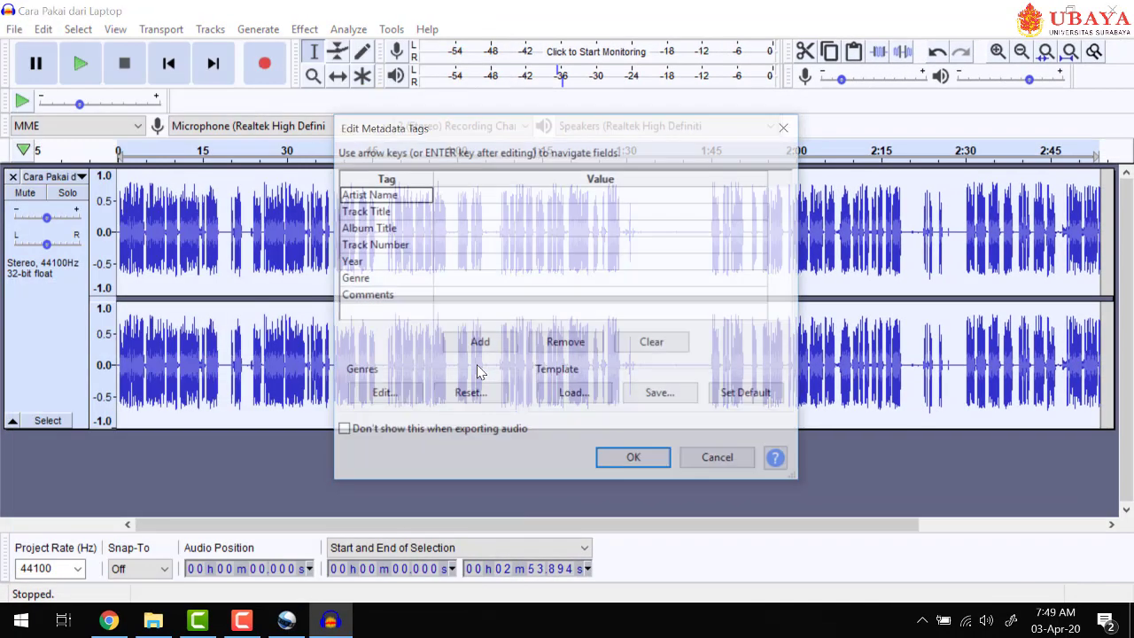
click(635, 470)
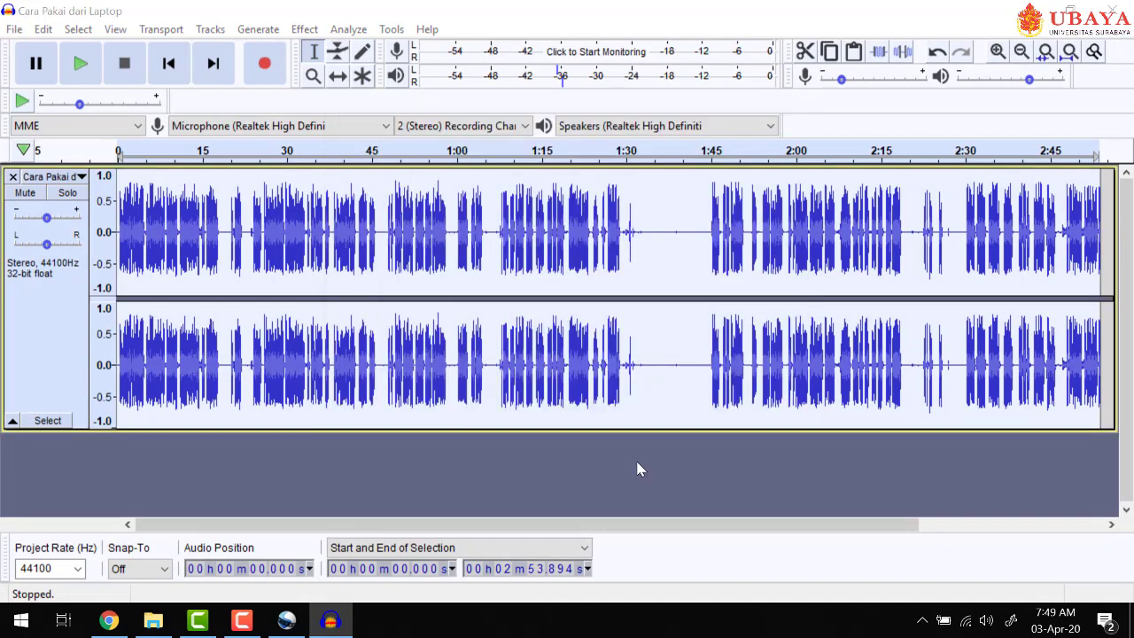
Step: Close the Audacity project without saving it, and import the "suara bersih" audio file from the EditVideo folder into the OpenShot project
click(1123, 9)
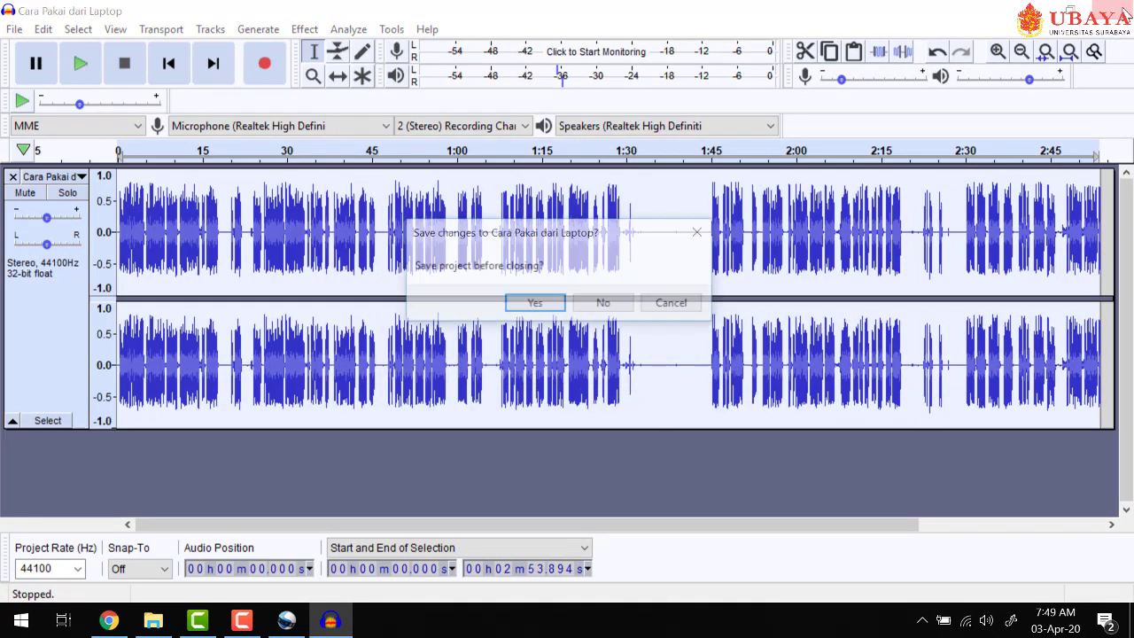
click(605, 303)
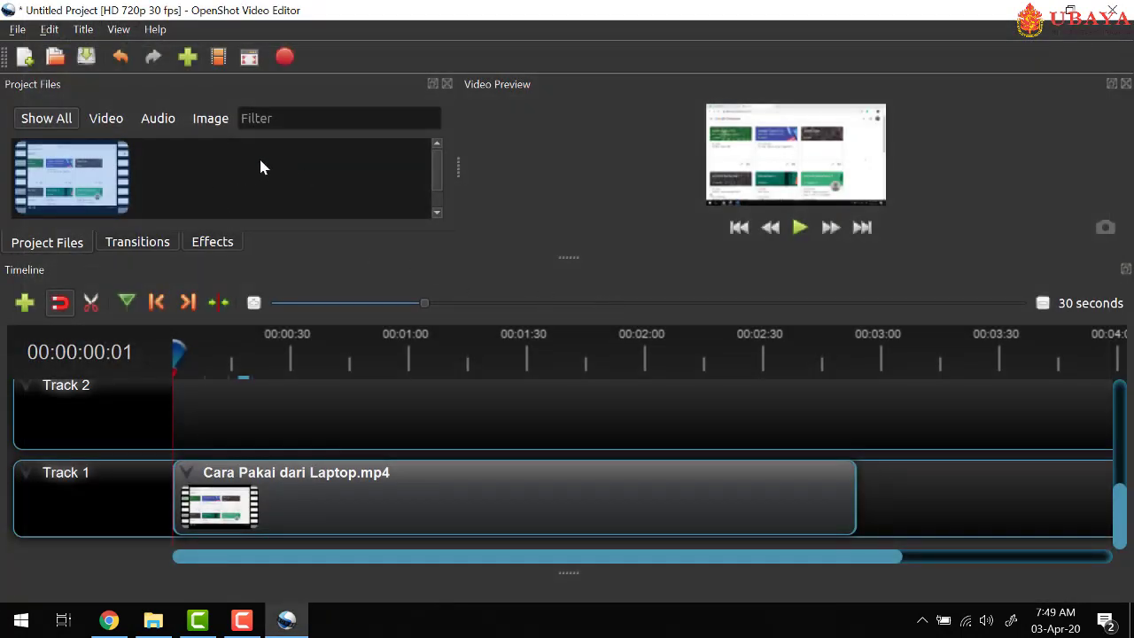
right_click(182, 178)
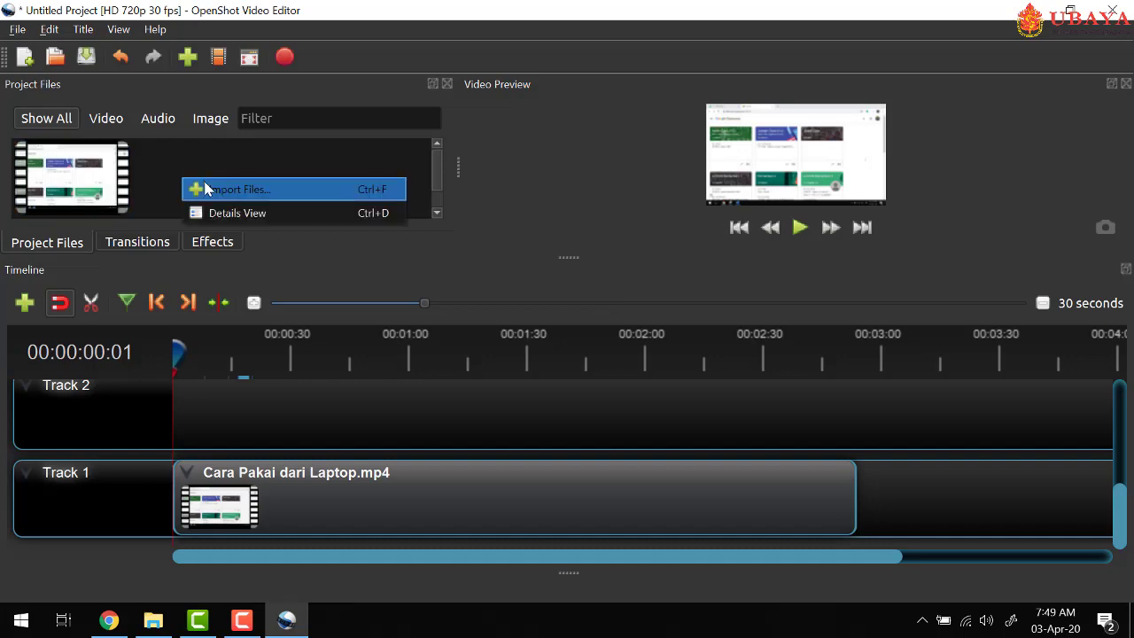
click(203, 187)
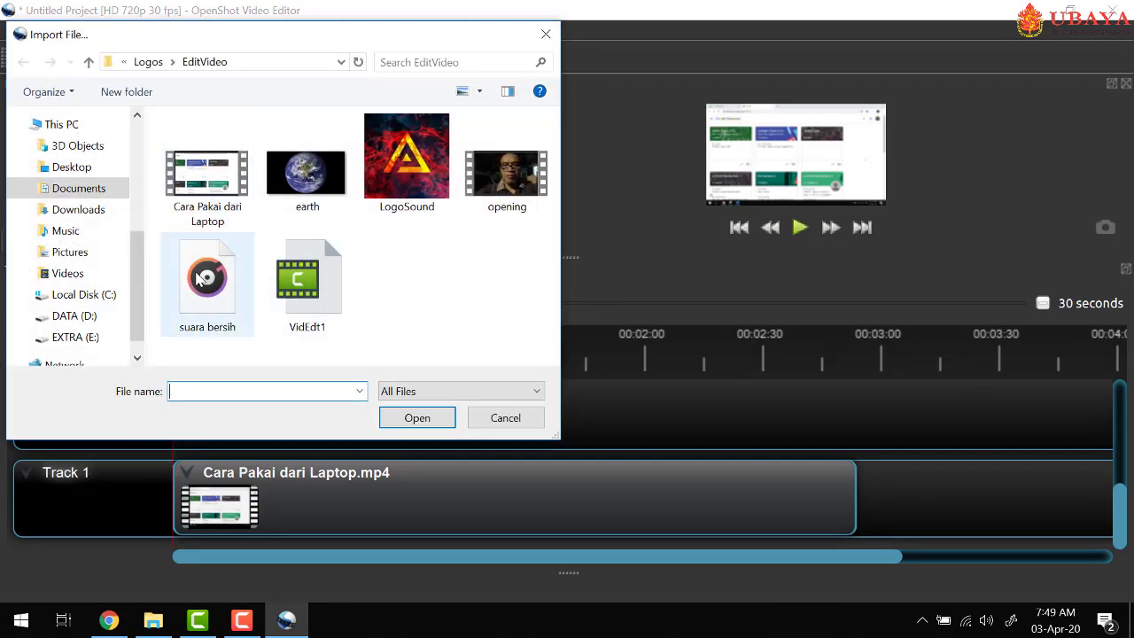
click(200, 280)
double_click(200, 280)
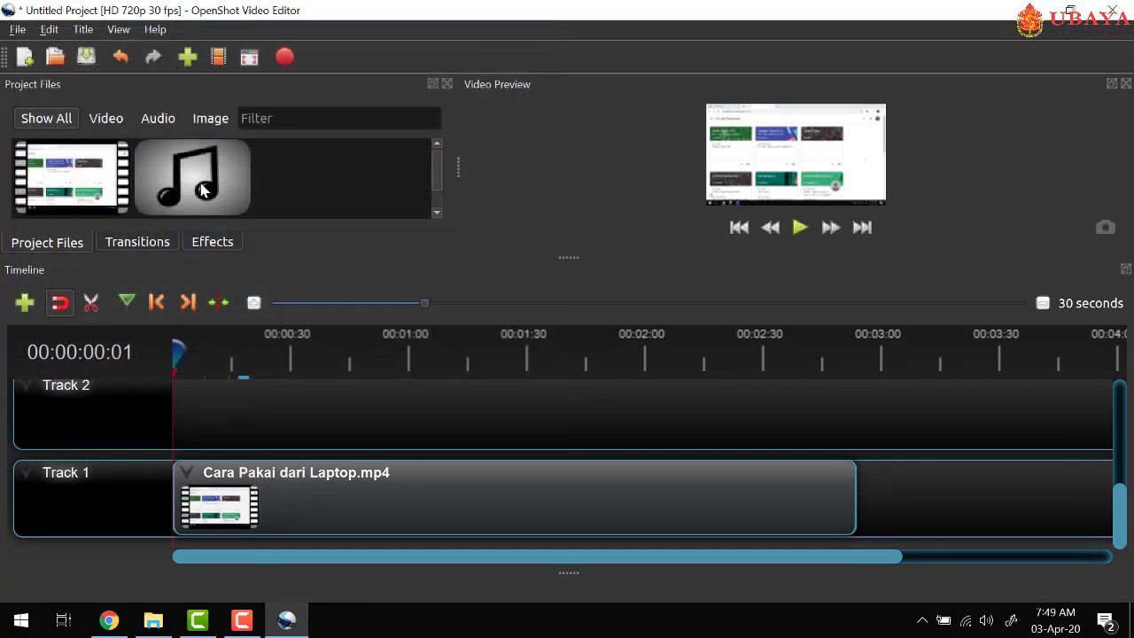
Step: Place suara bersih.wav at the start of Track 2, aligned with the video on Track 1, and preview the opening seconds
drag(202, 189, 160, 424)
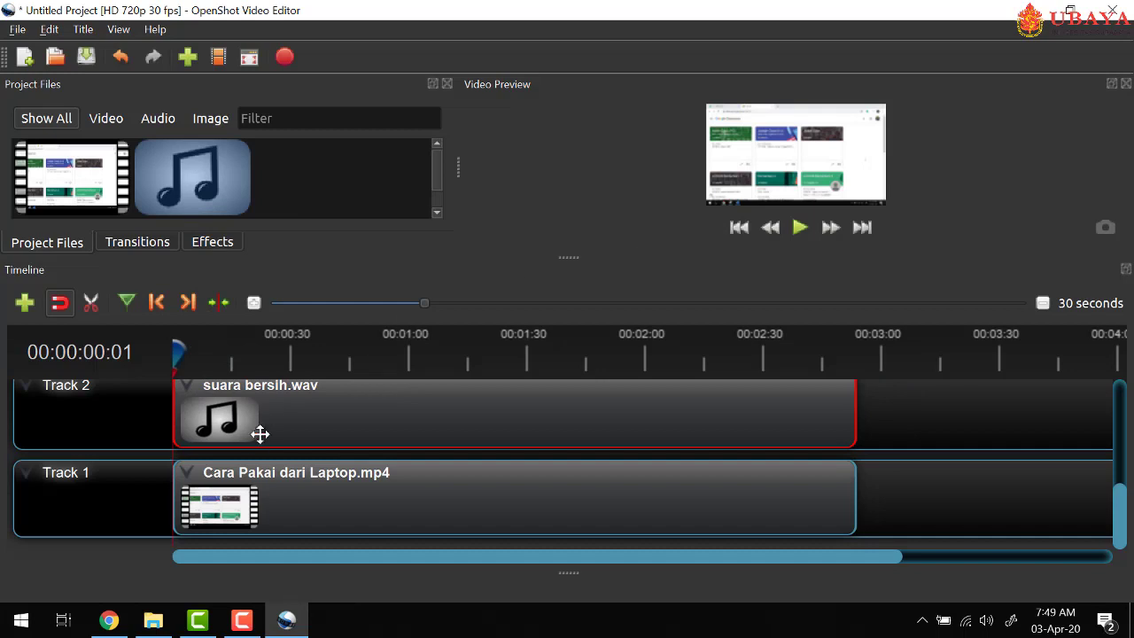
click(253, 502)
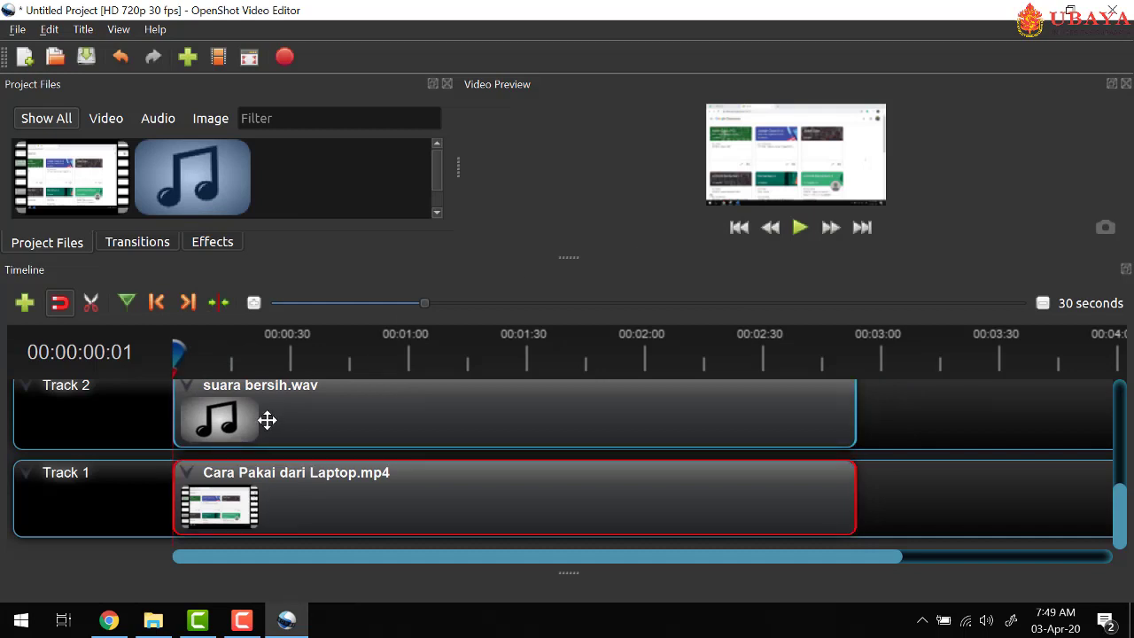
click(268, 420)
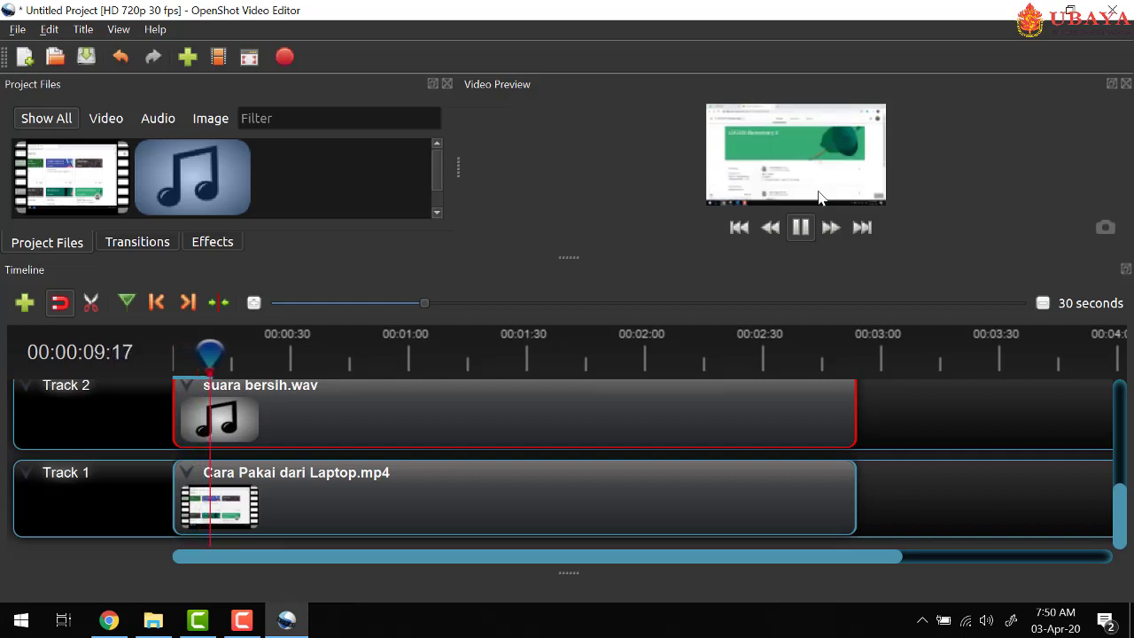
click(802, 228)
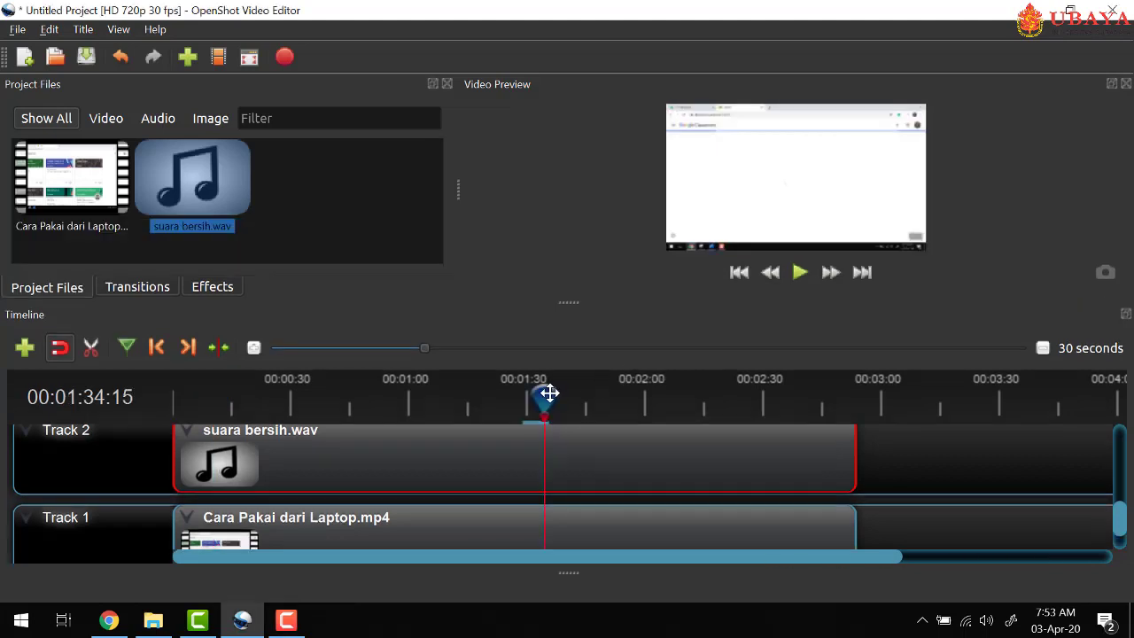
Step: Play the timeline from about 1:20 to 1:46 to review the pause in the narration
drag(549, 393, 487, 395)
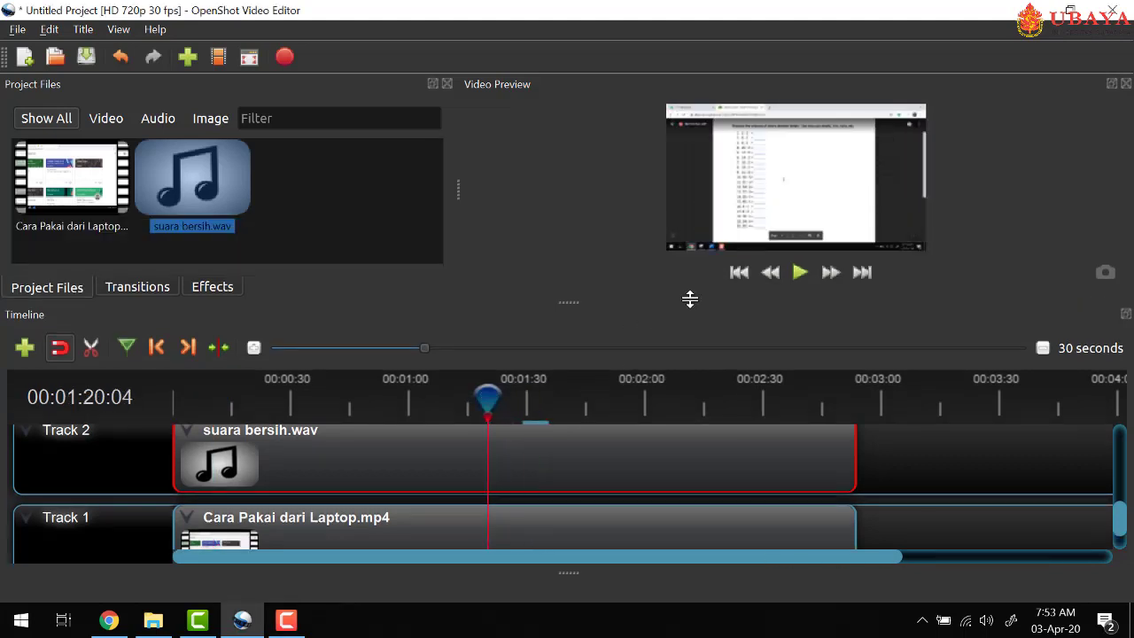
click(799, 274)
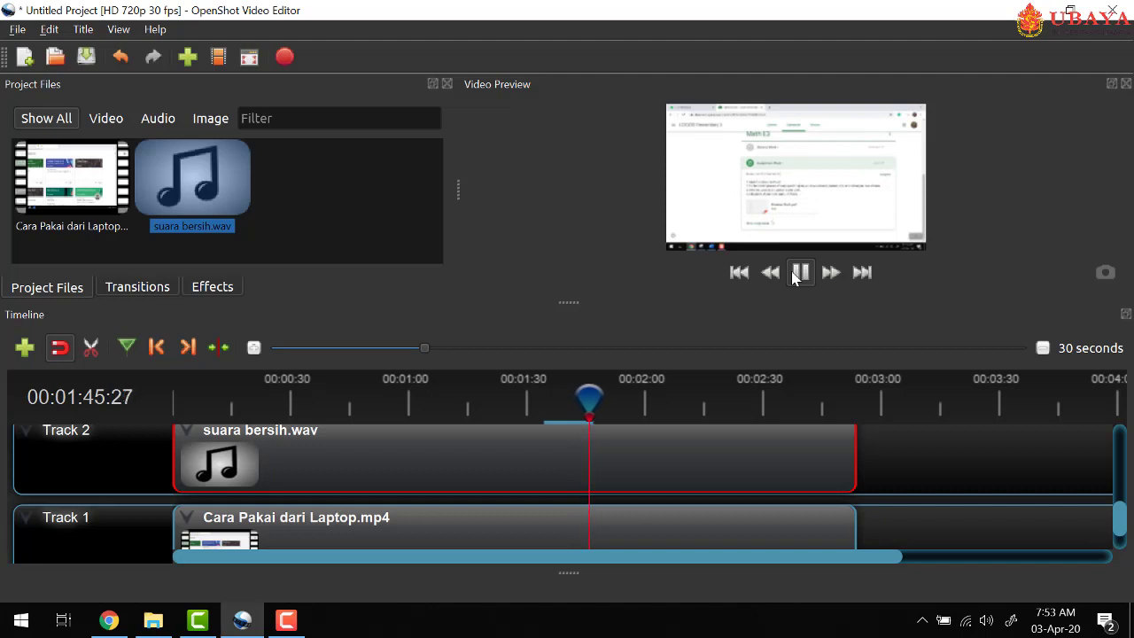
click(794, 277)
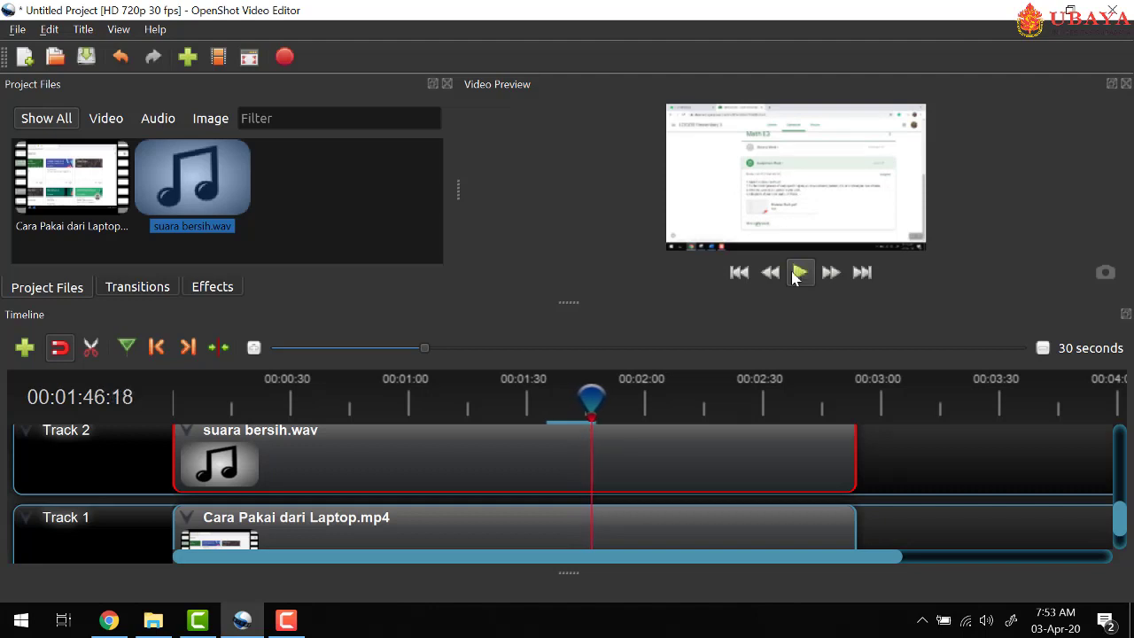
Step: Replay from about 1:24 at a 3-second timeline scale to find where the pause begins, and set the playhead near 1:30
drag(594, 392, 504, 388)
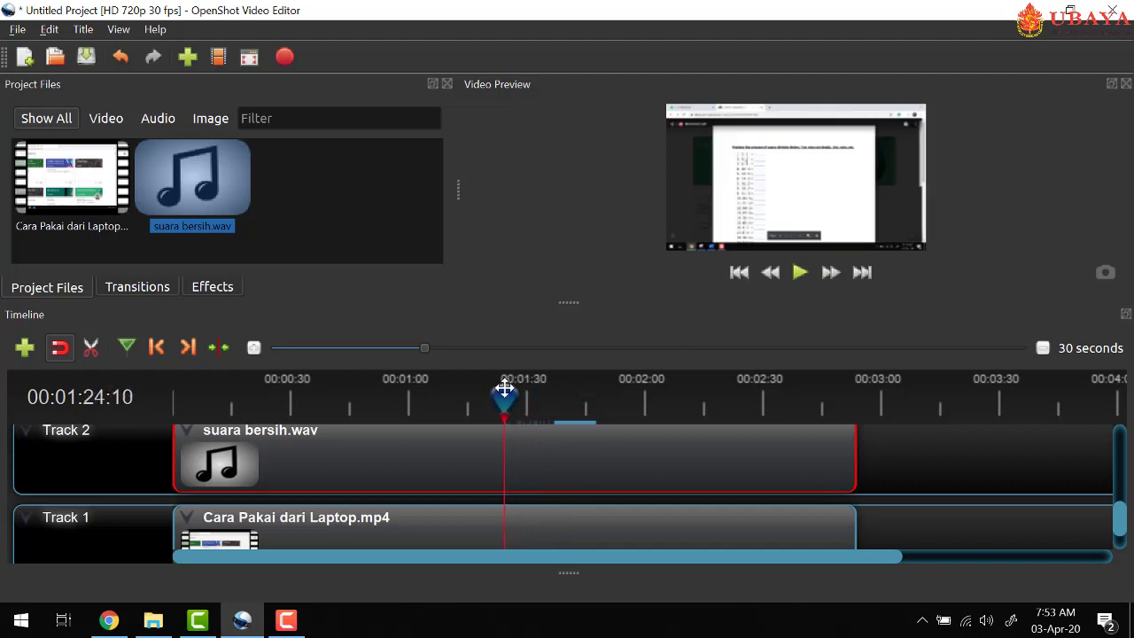
key(ctrl+equal)
key(ctrl+equal)
key(ctrl+equal)
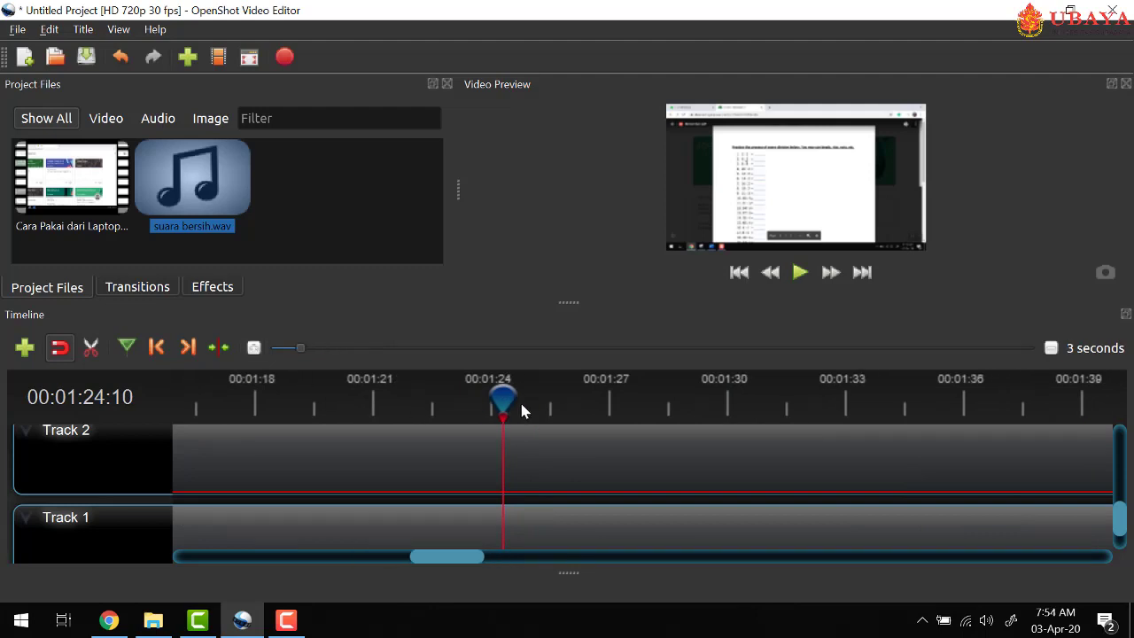
drag(446, 558, 456, 557)
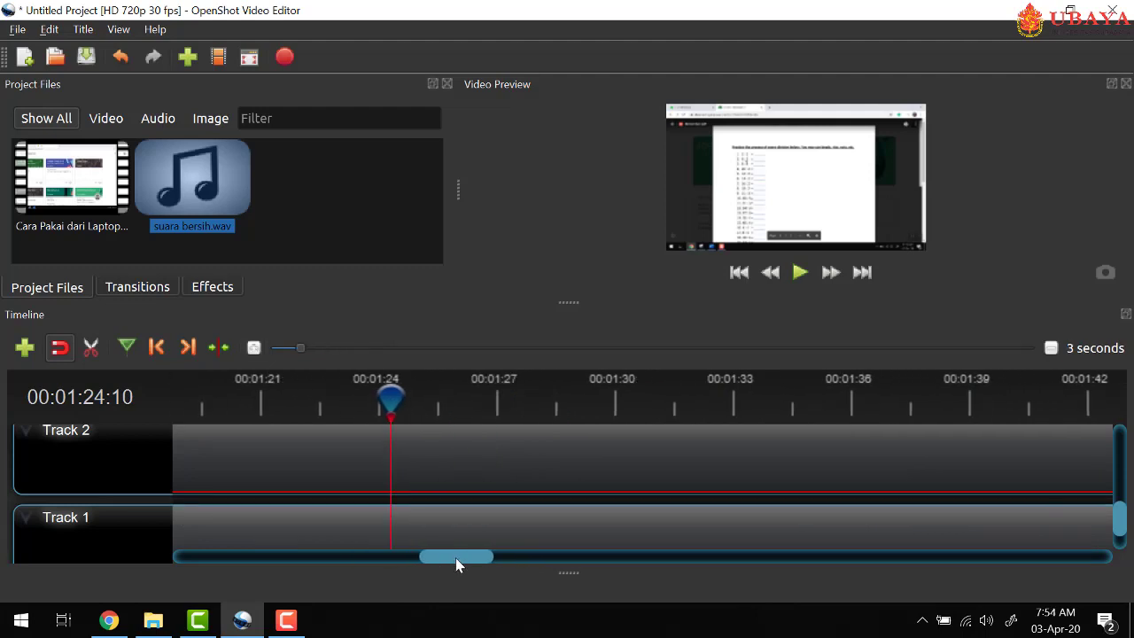
click(800, 273)
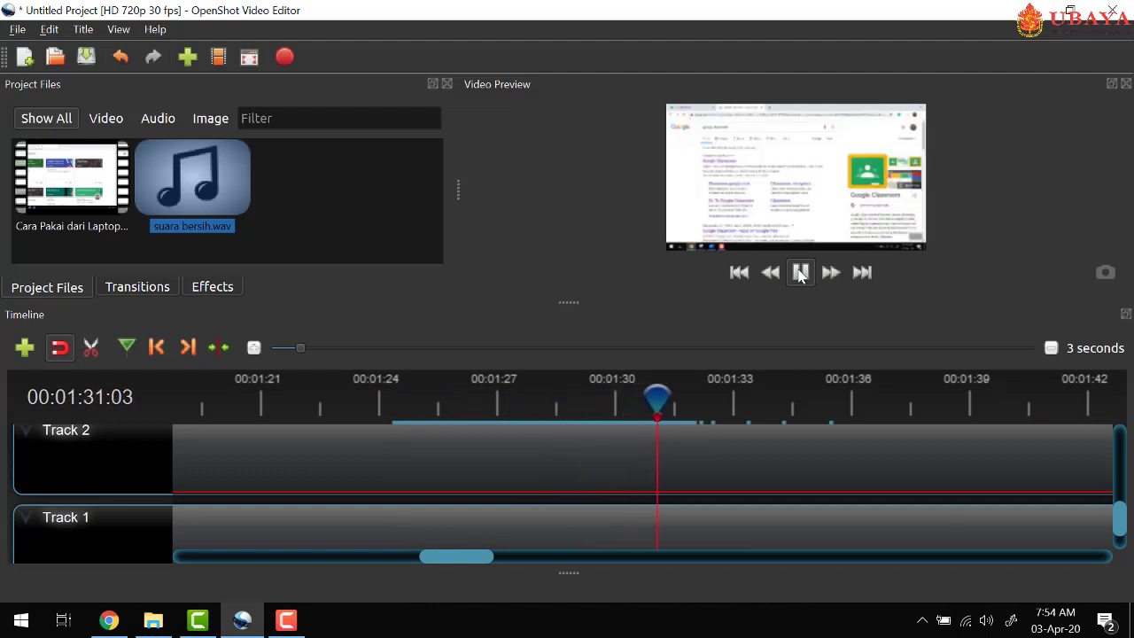
click(800, 273)
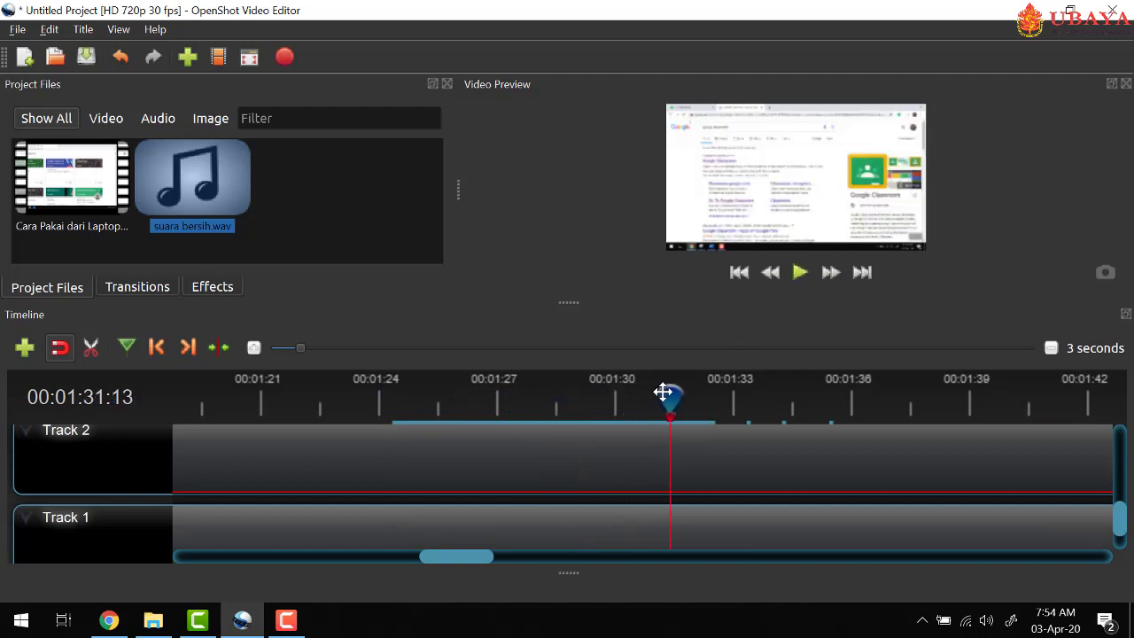
drag(667, 397, 614, 395)
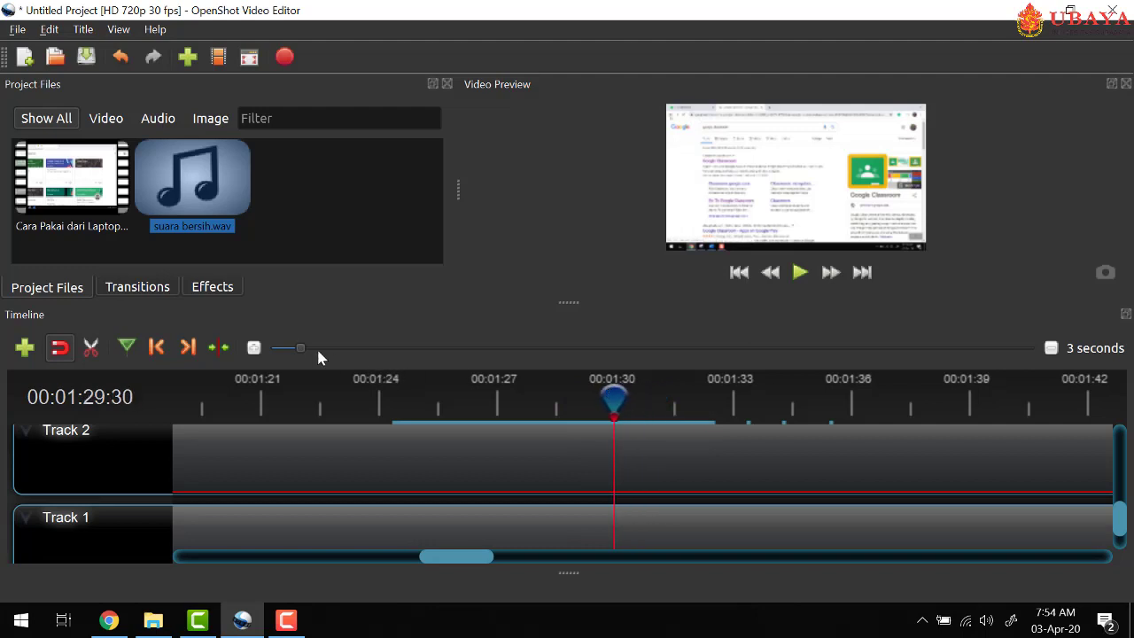
Step: Find the exact cut point at a 1-second timeline scale and slice all clips at 00:01:30:16, keeping both sides
click(253, 348)
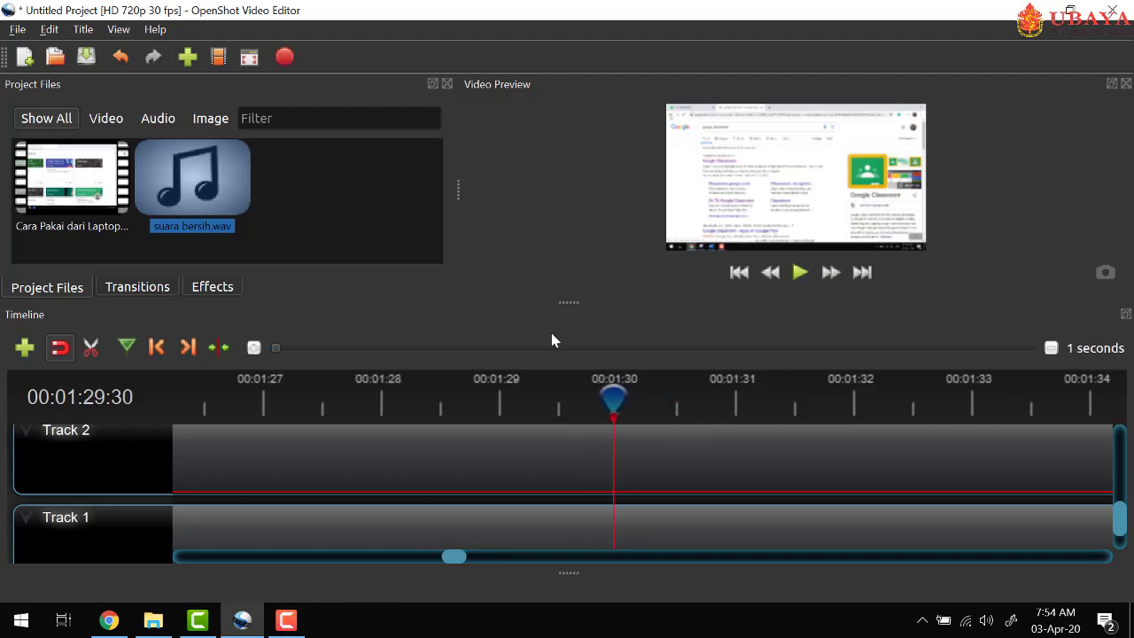
click(797, 274)
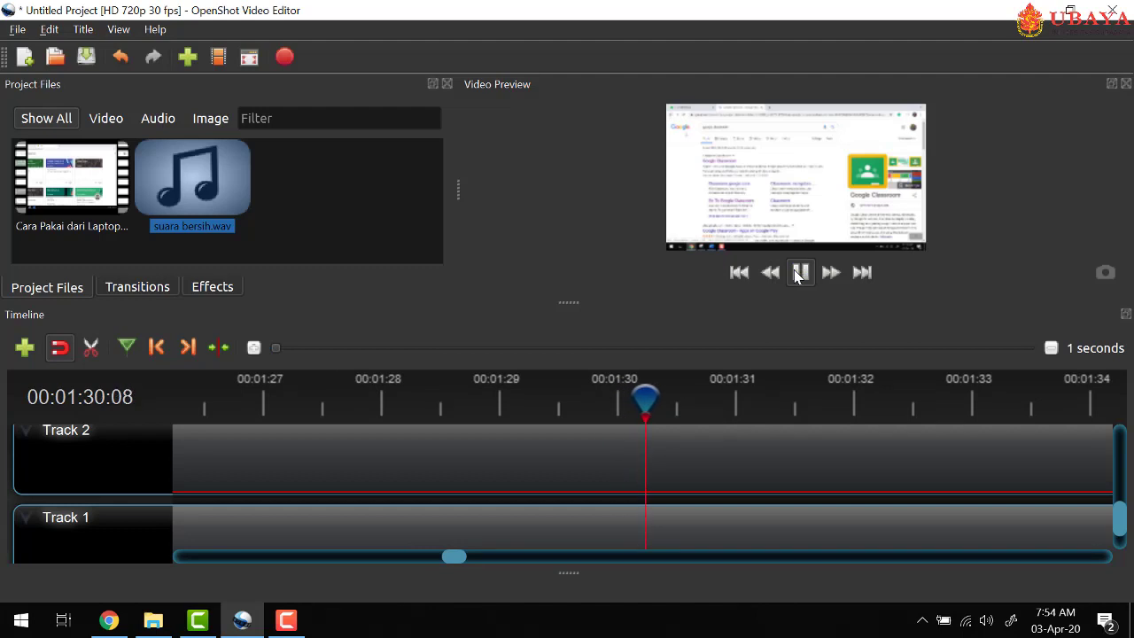
click(799, 272)
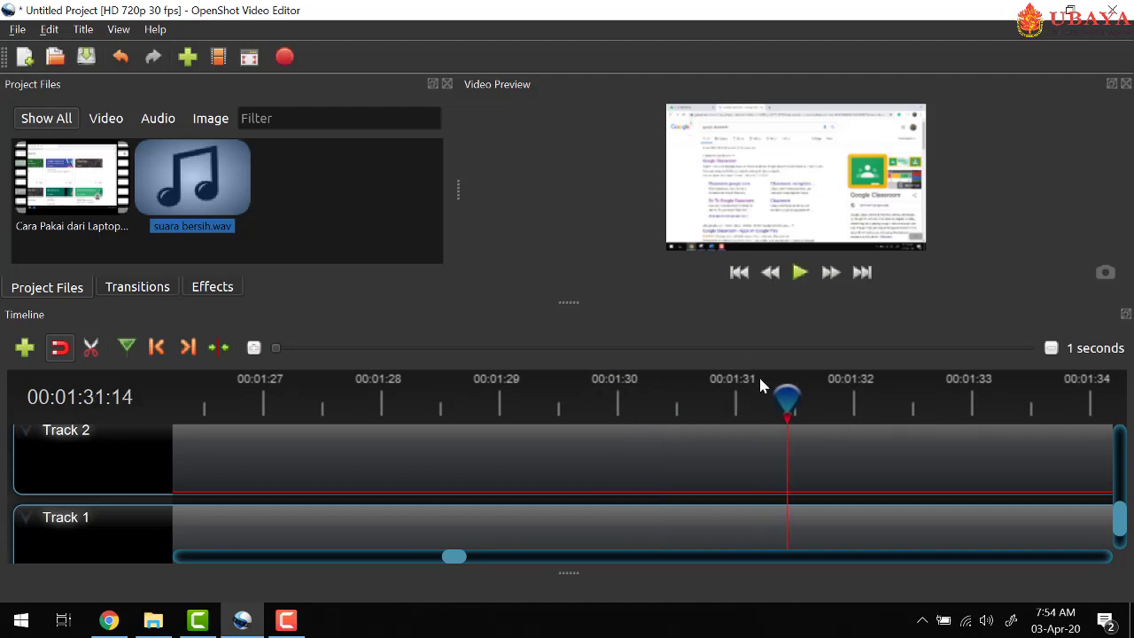
click(678, 414)
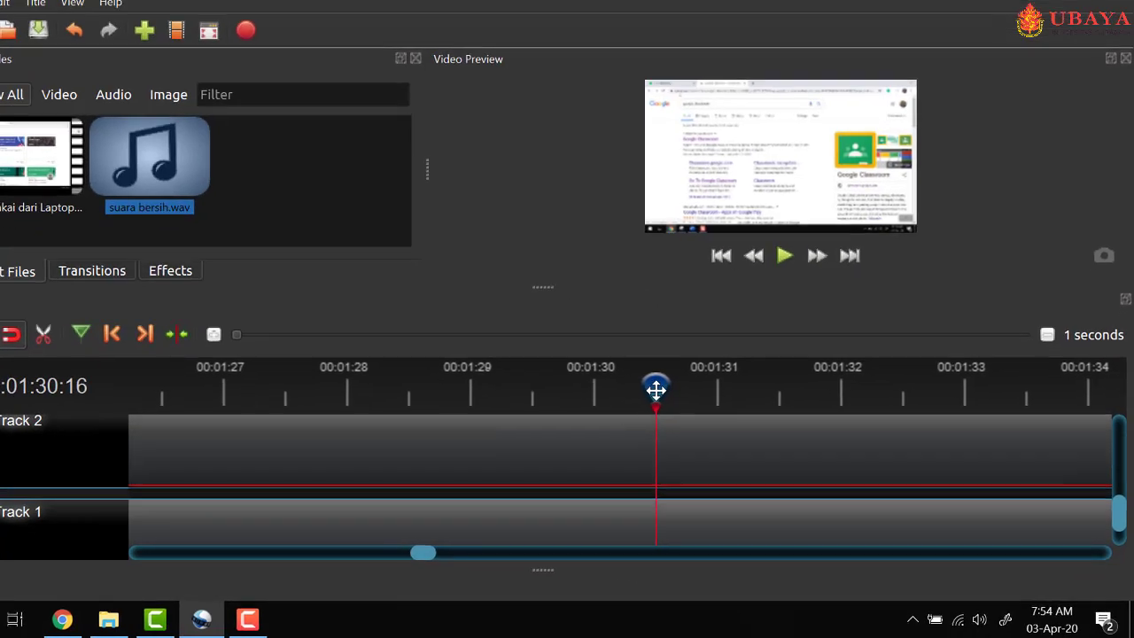
right_click(677, 400)
mouse_move(698, 402)
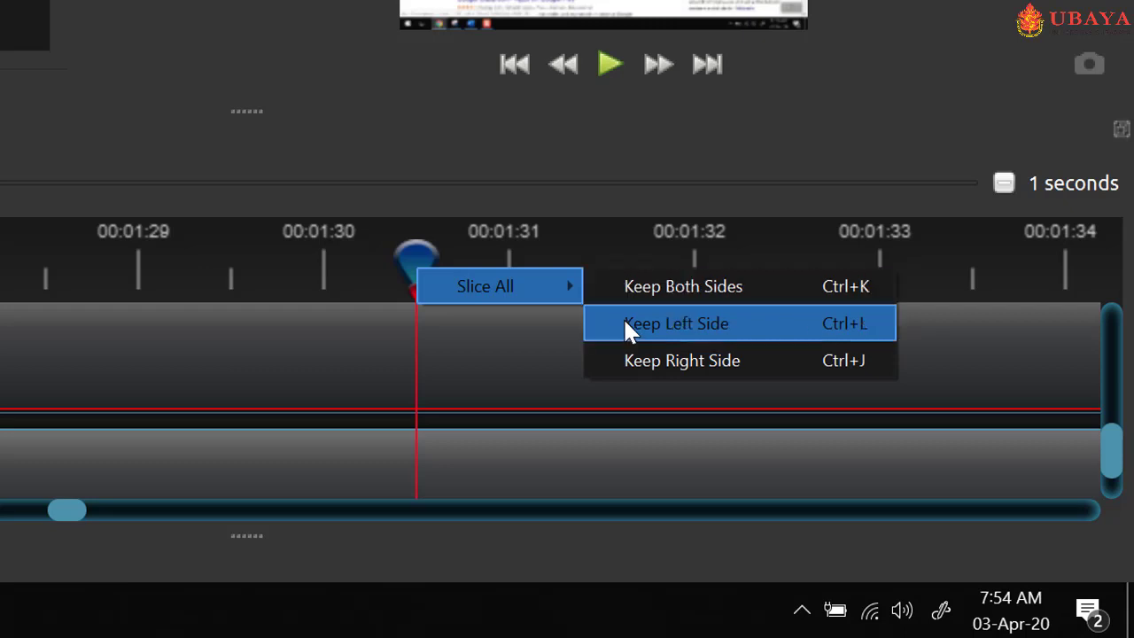
click(635, 286)
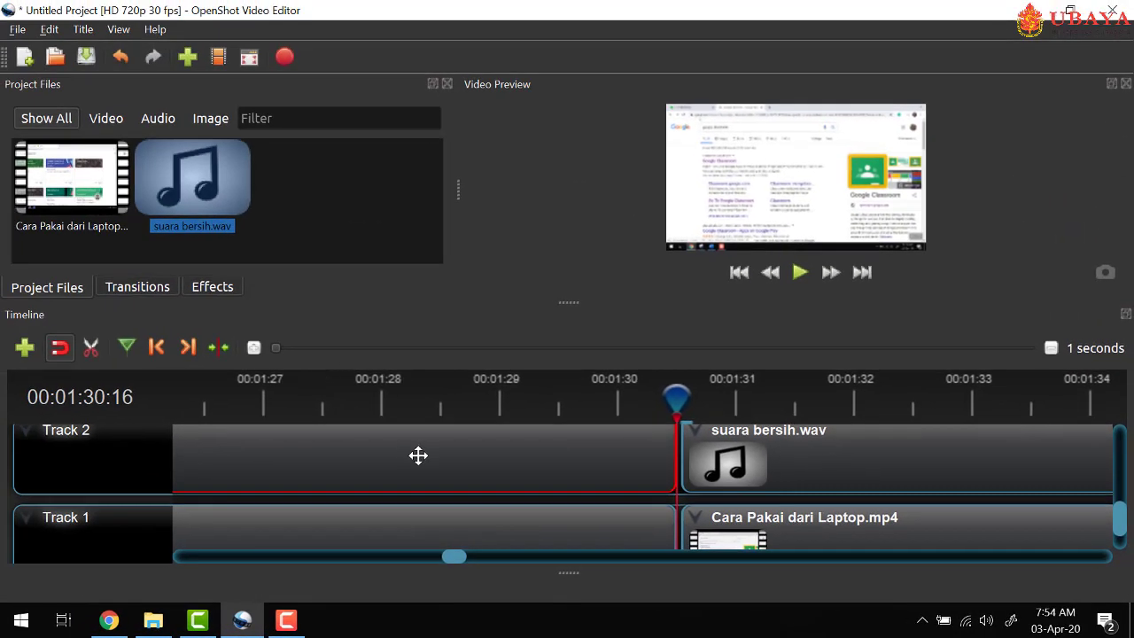
Step: Play the section after the cut at a 10-second timeline scale, skipping ahead to about 1:42, to find where the narration resumes
scroll(418, 455, down, 2)
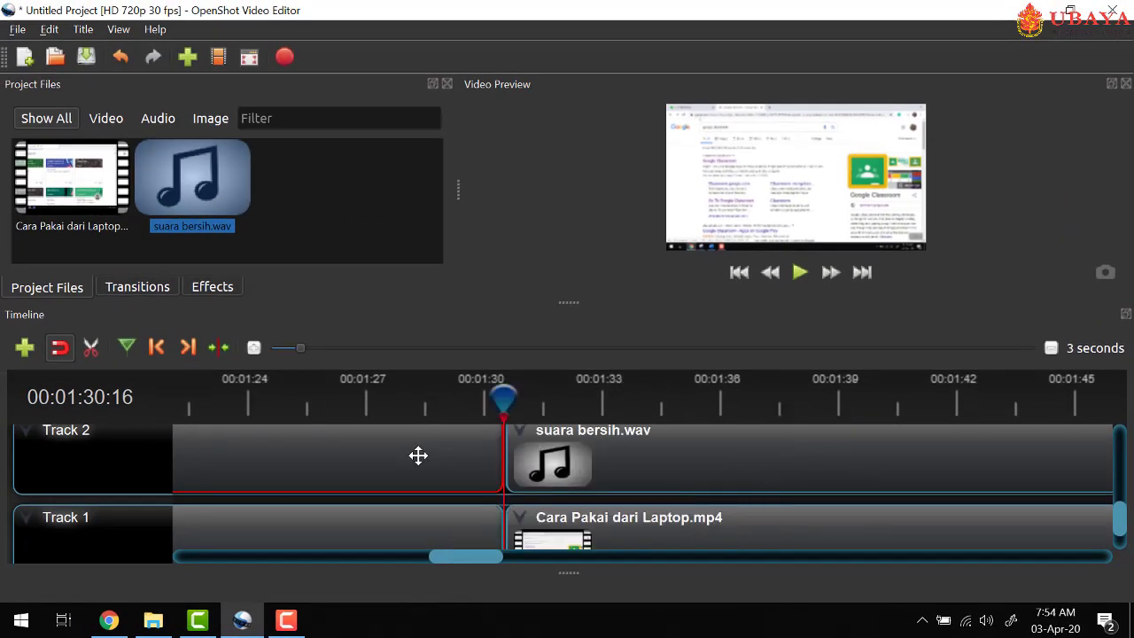
scroll(418, 455, down, 2)
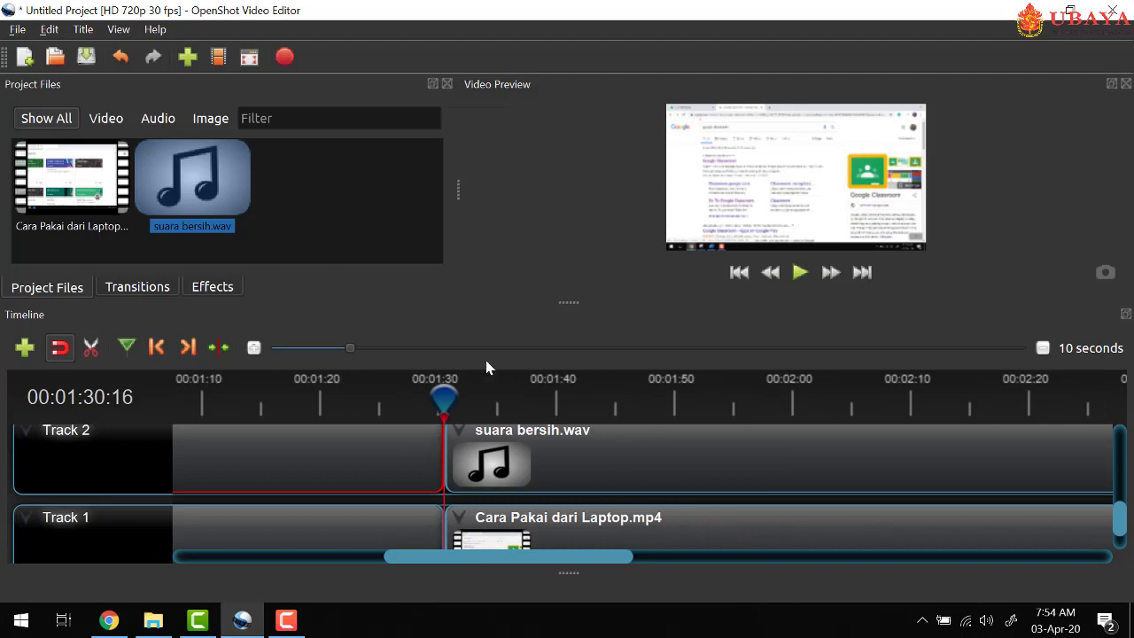
drag(442, 396, 439, 391)
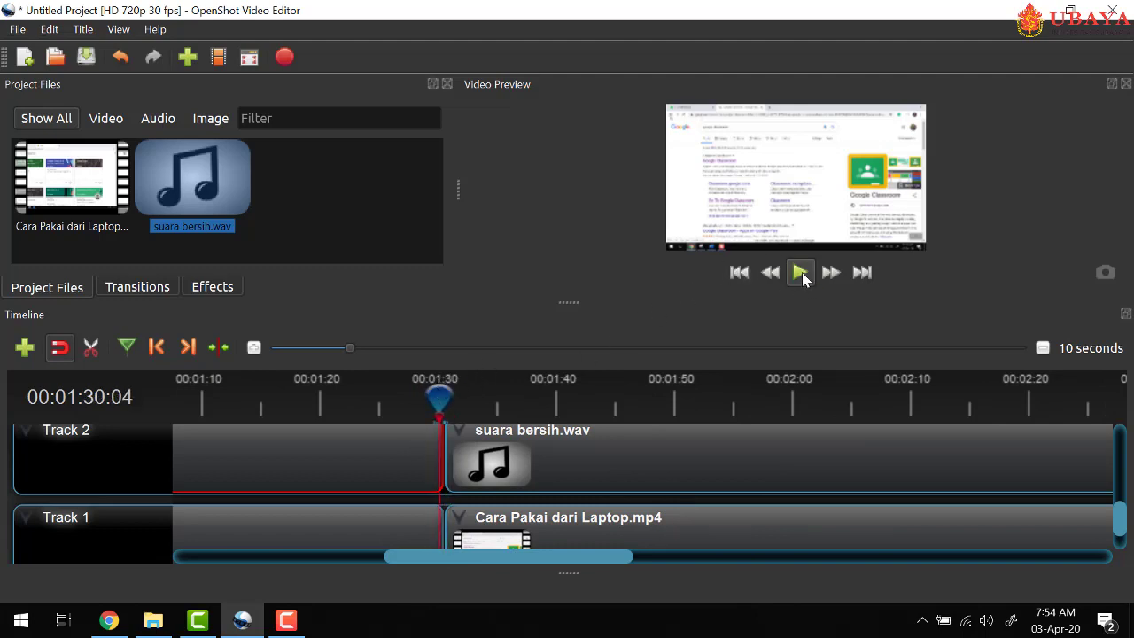
click(801, 274)
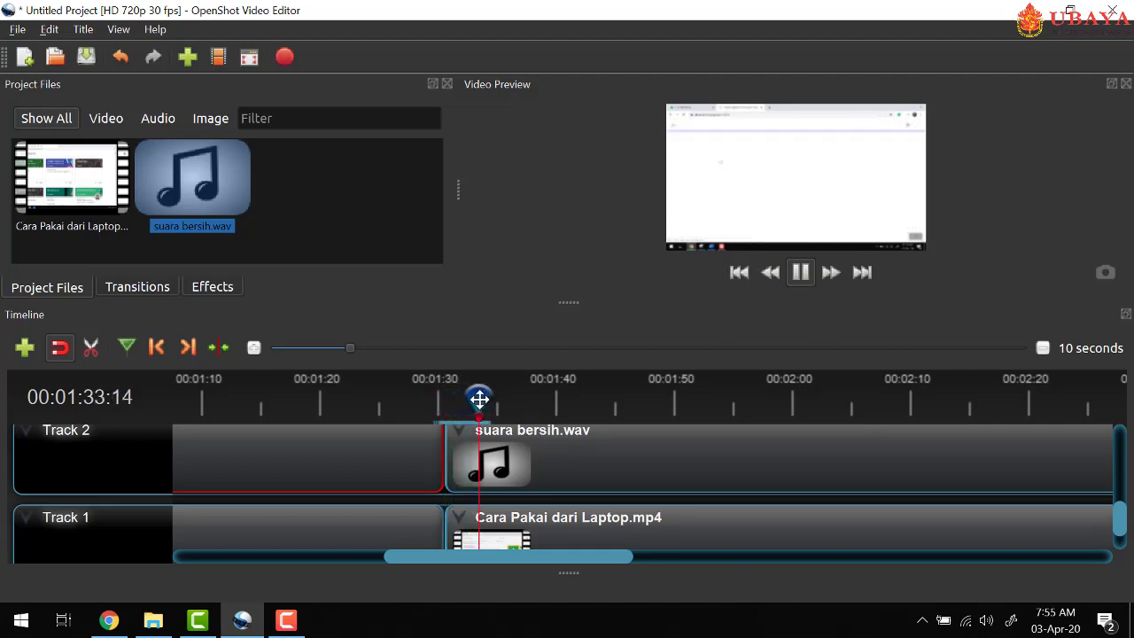
drag(480, 399, 578, 392)
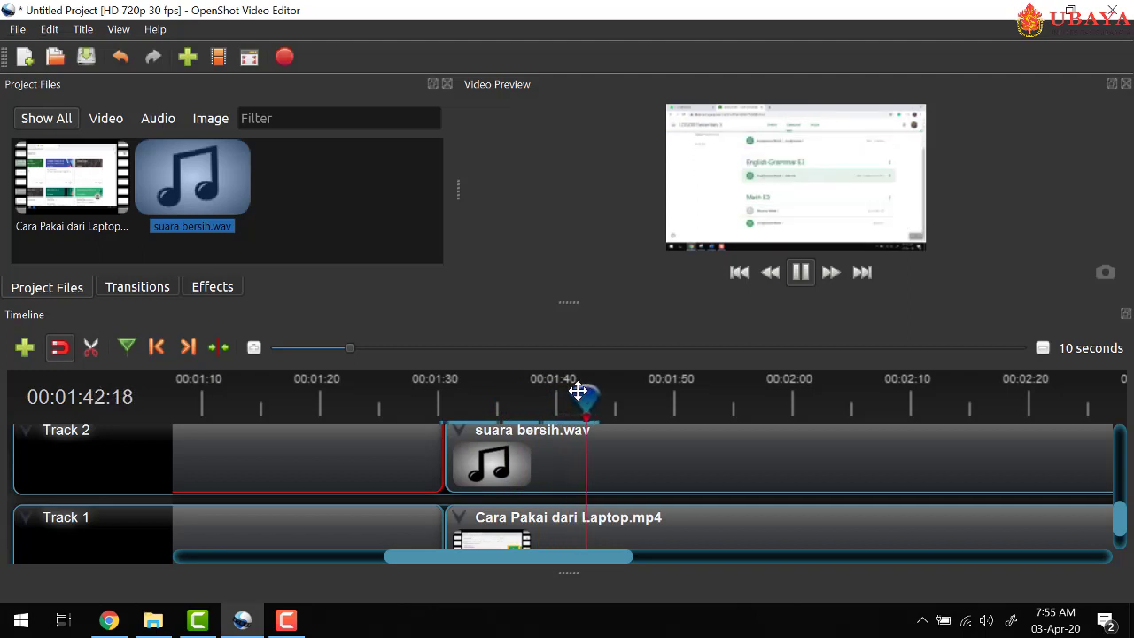
click(799, 274)
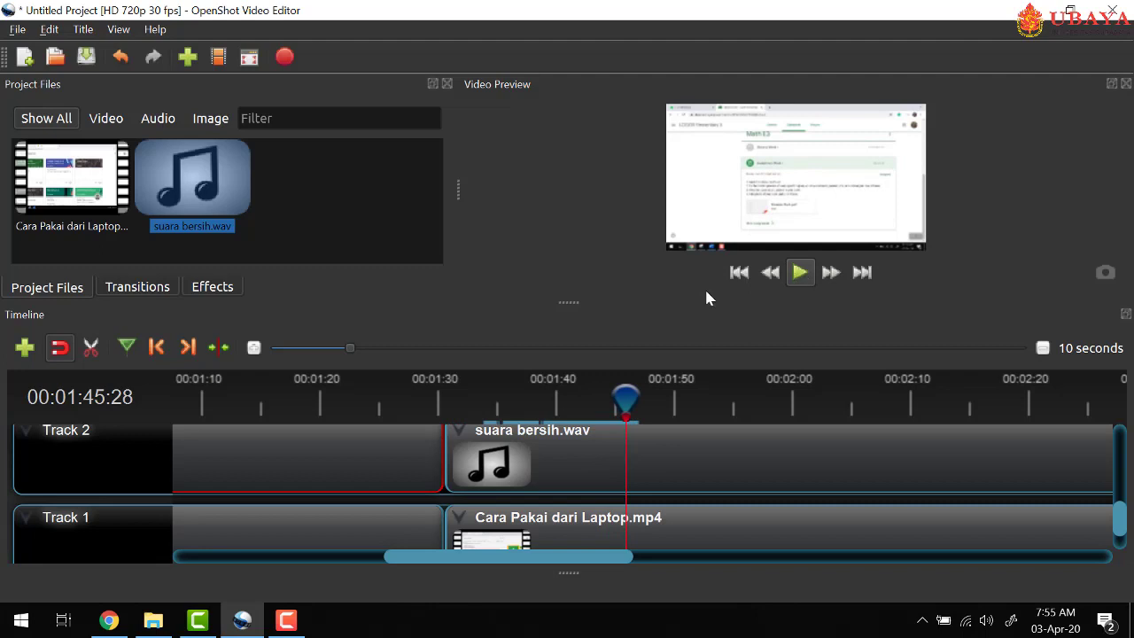
Step: Play from about 1:43 at a 1-second timeline scale to pinpoint where the narration resumes after the pause
click(263, 349)
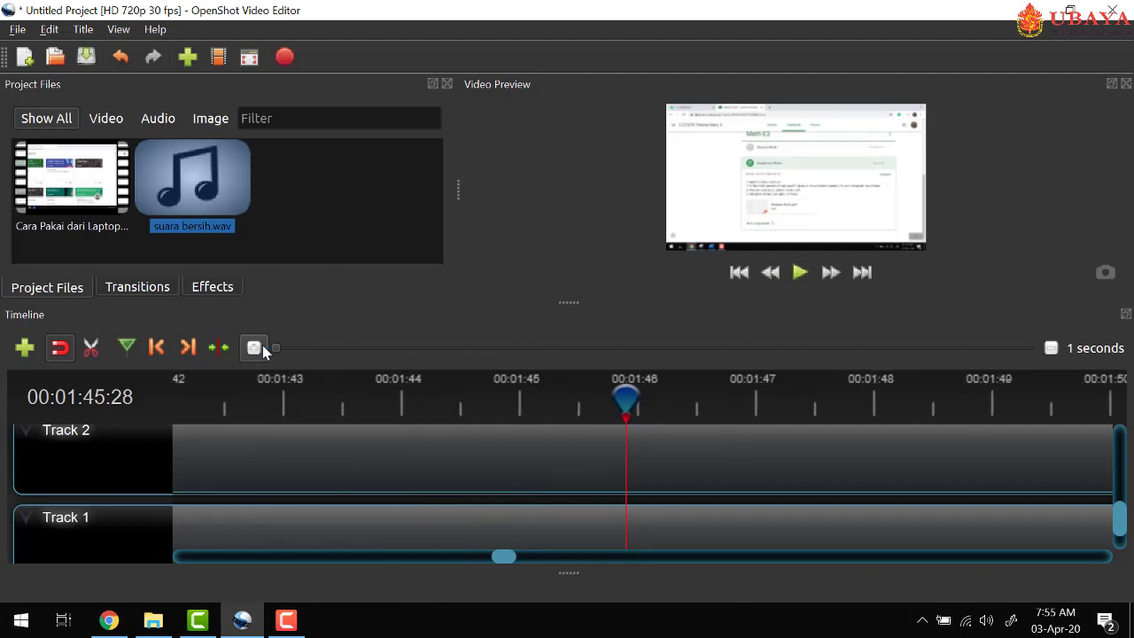
click(282, 401)
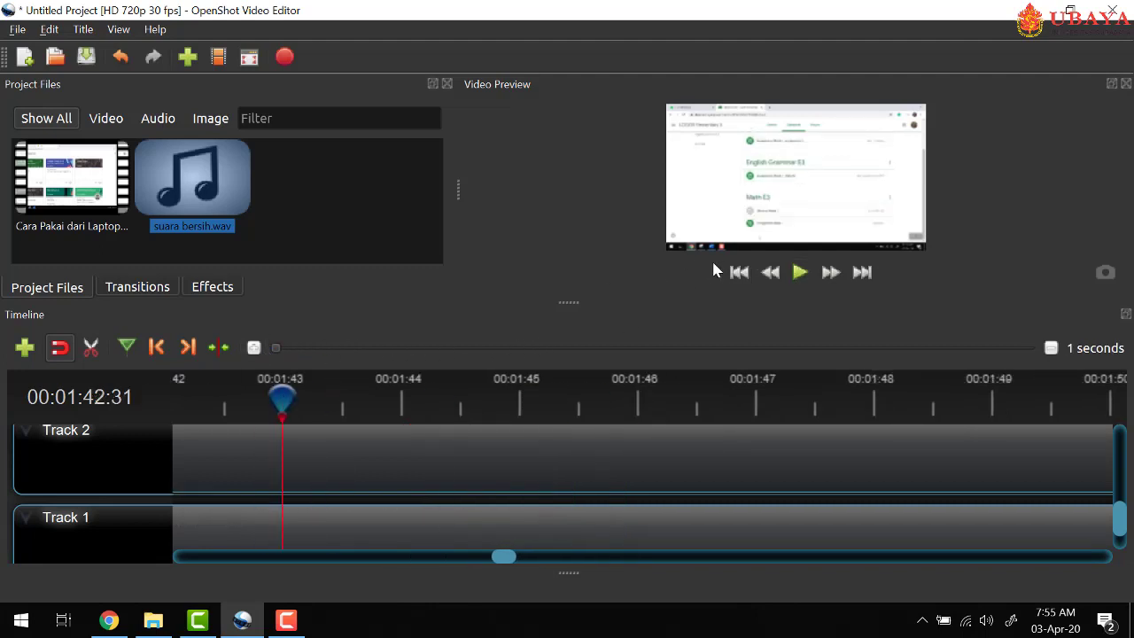
click(802, 273)
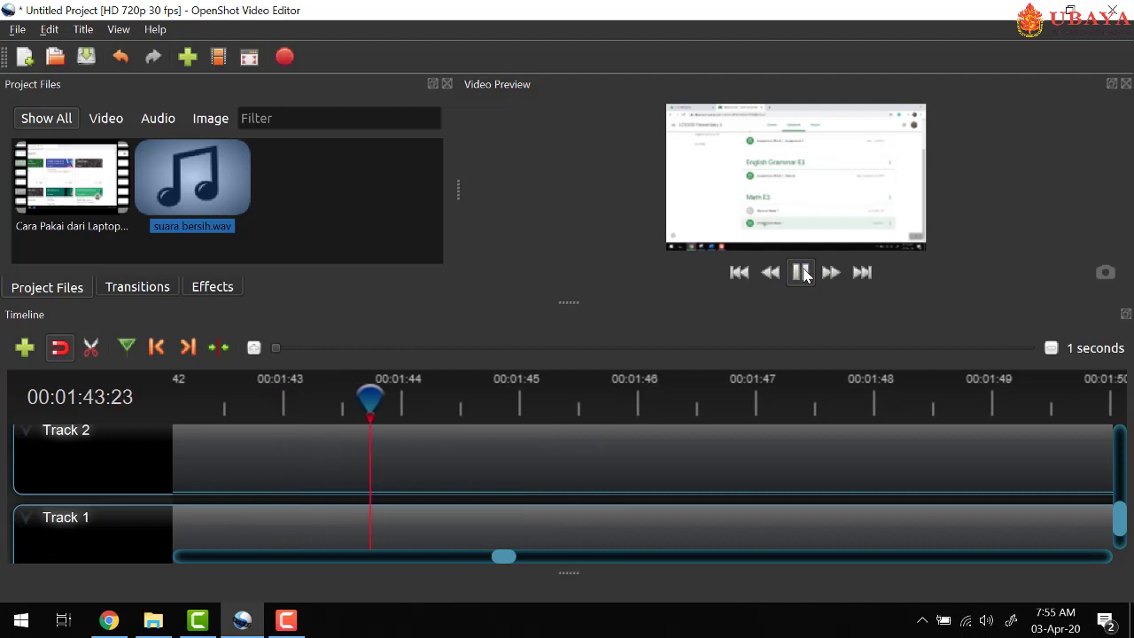
click(801, 273)
click(802, 273)
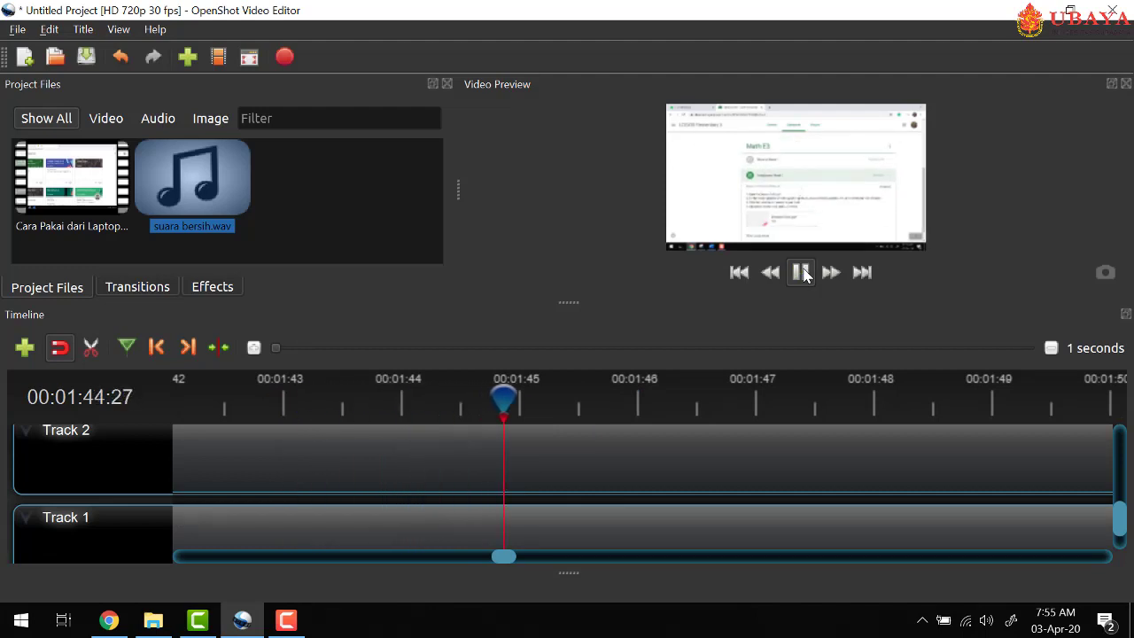
click(802, 273)
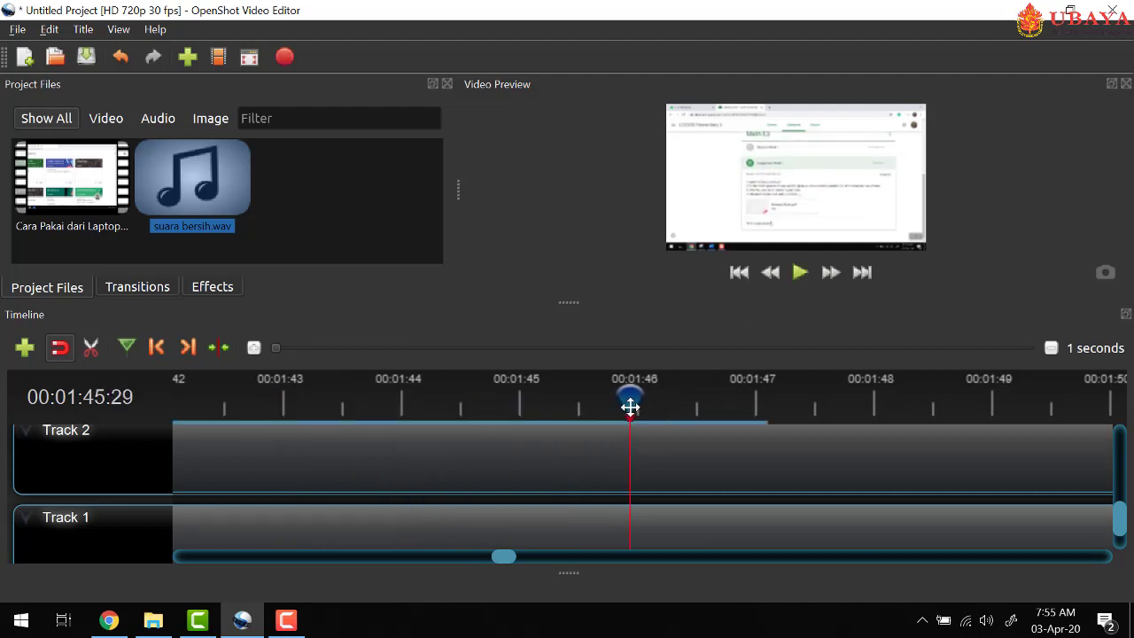
Step: Set the playhead to 00:01:44:24 and slice all clips there, keeping both sides
drag(629, 402, 492, 387)
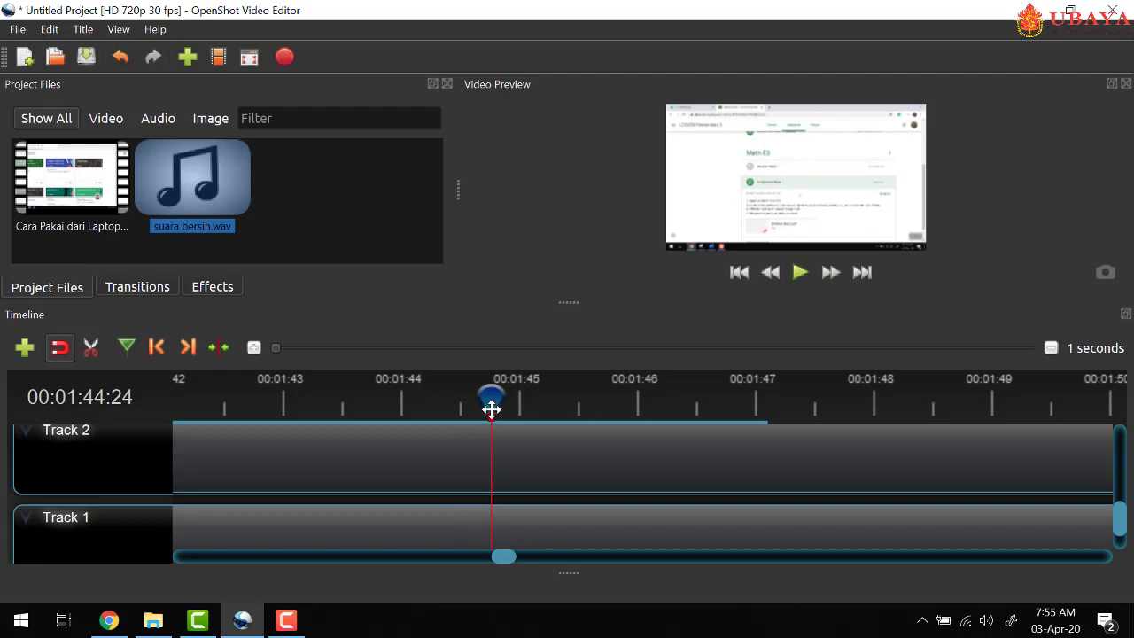
right_click(490, 398)
mouse_move(518, 403)
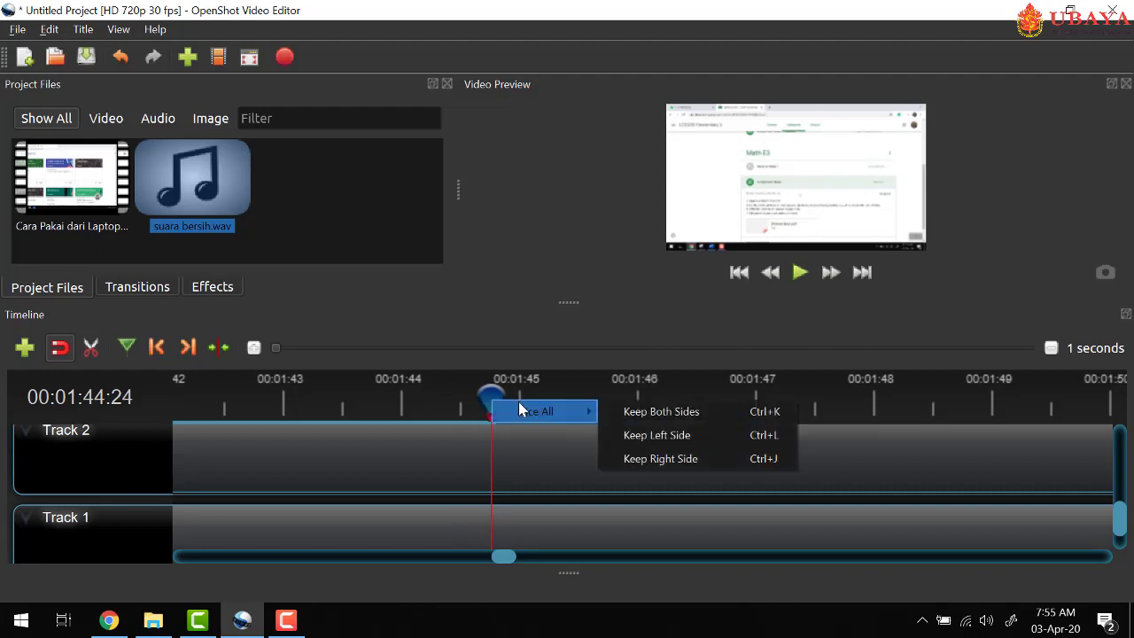
click(630, 413)
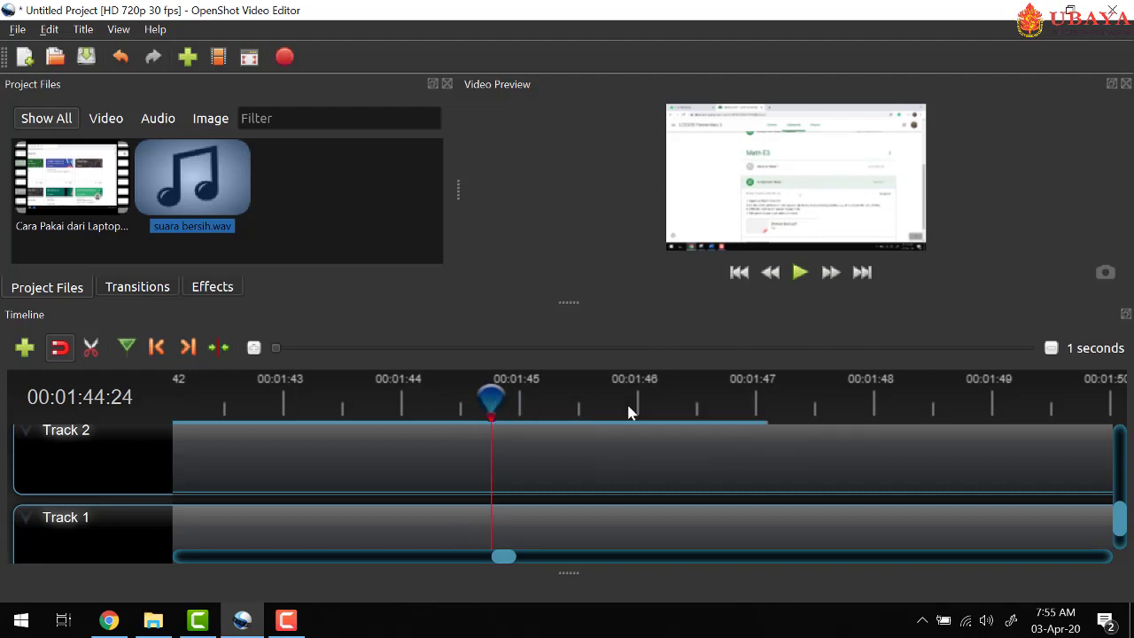
Step: Delete the audio and video segments between the two cuts and move the following clips on both tracks back to close the gap
scroll(431, 440, down, 3)
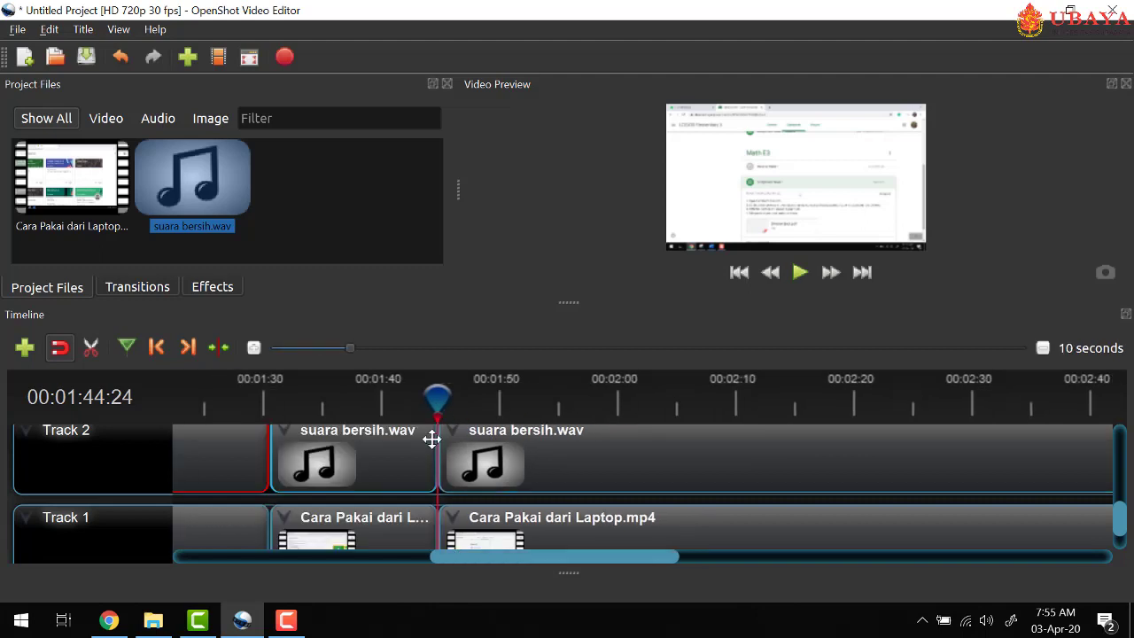
scroll(390, 450, down, 1)
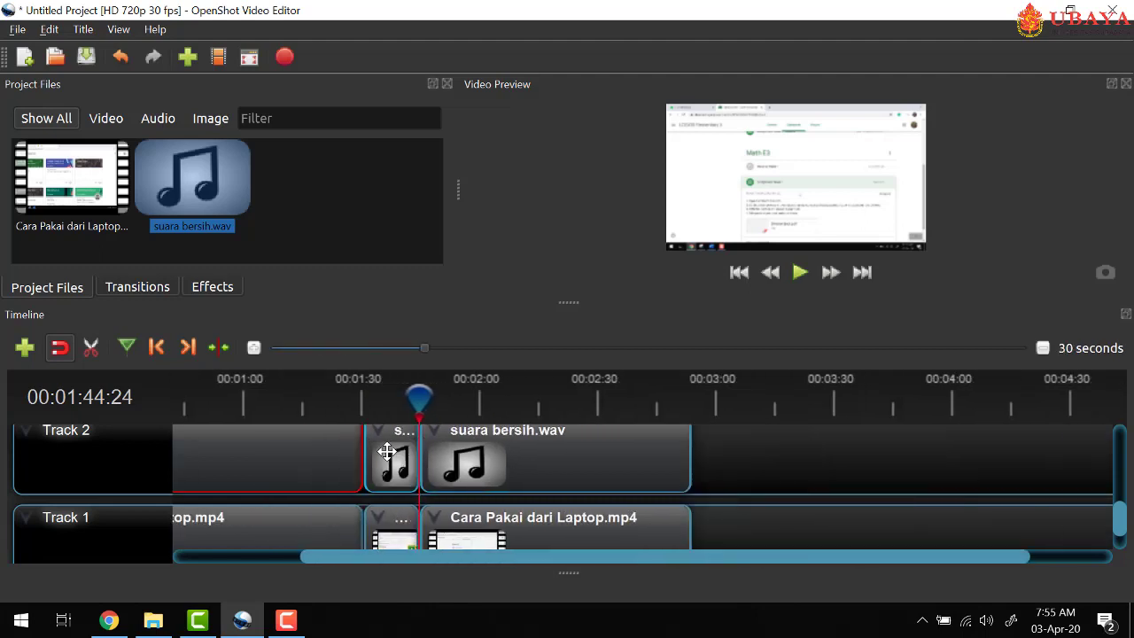
click(387, 453)
key(Delete)
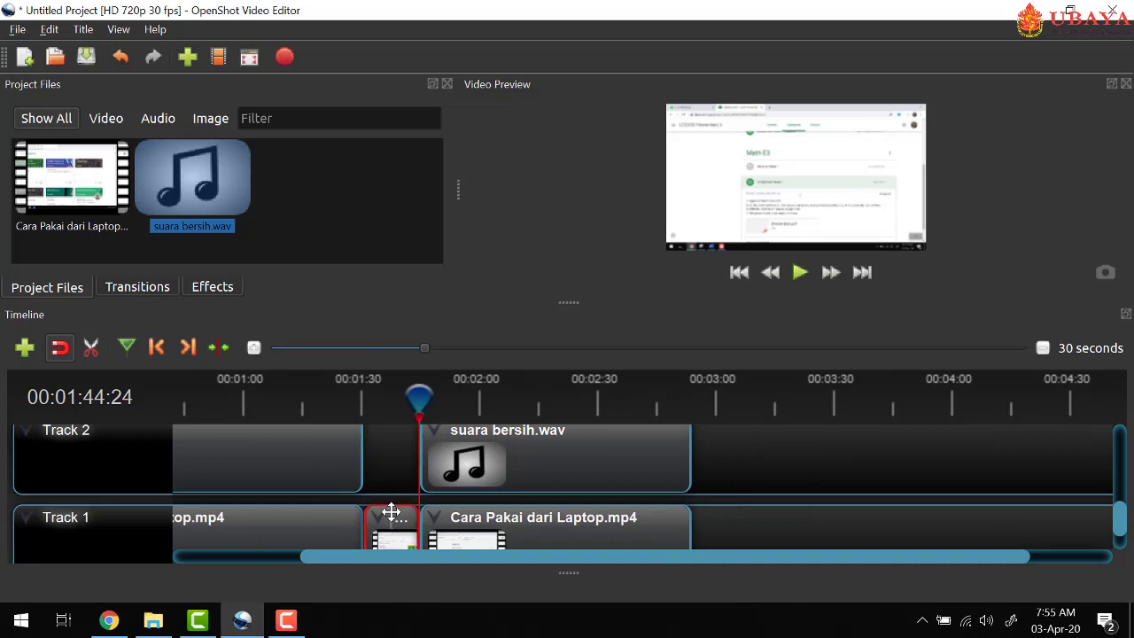
key(Delete)
drag(769, 443, 432, 493)
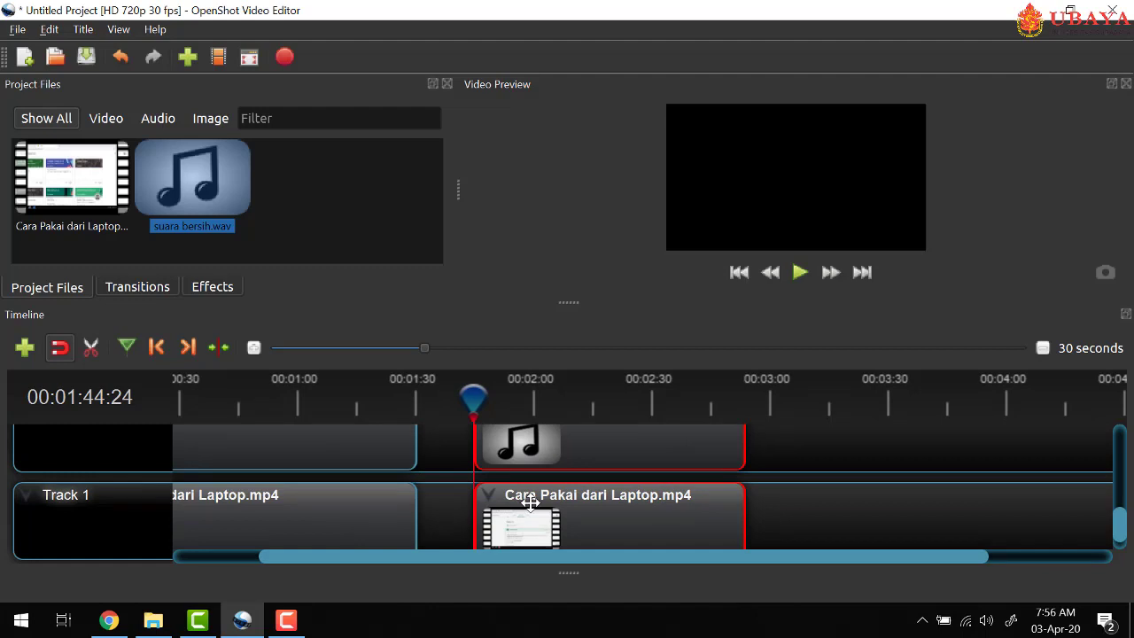
drag(526, 501, 472, 501)
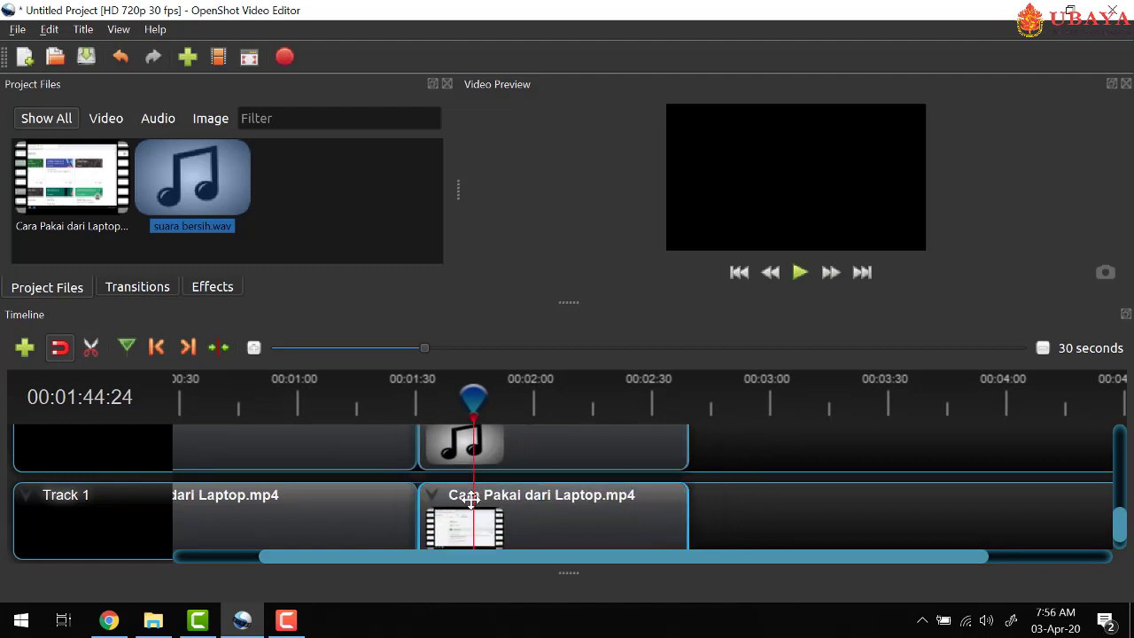
Step: Play the timeline from about 1:24 to 1:34 to check the join where the pause was removed
drag(475, 393, 391, 393)
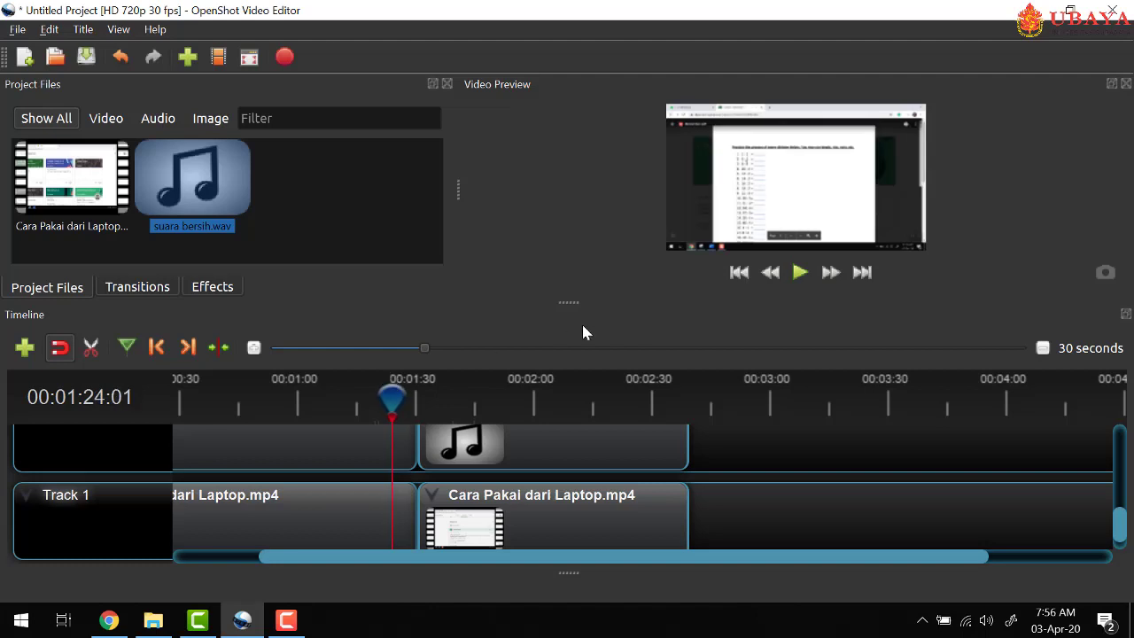
click(800, 273)
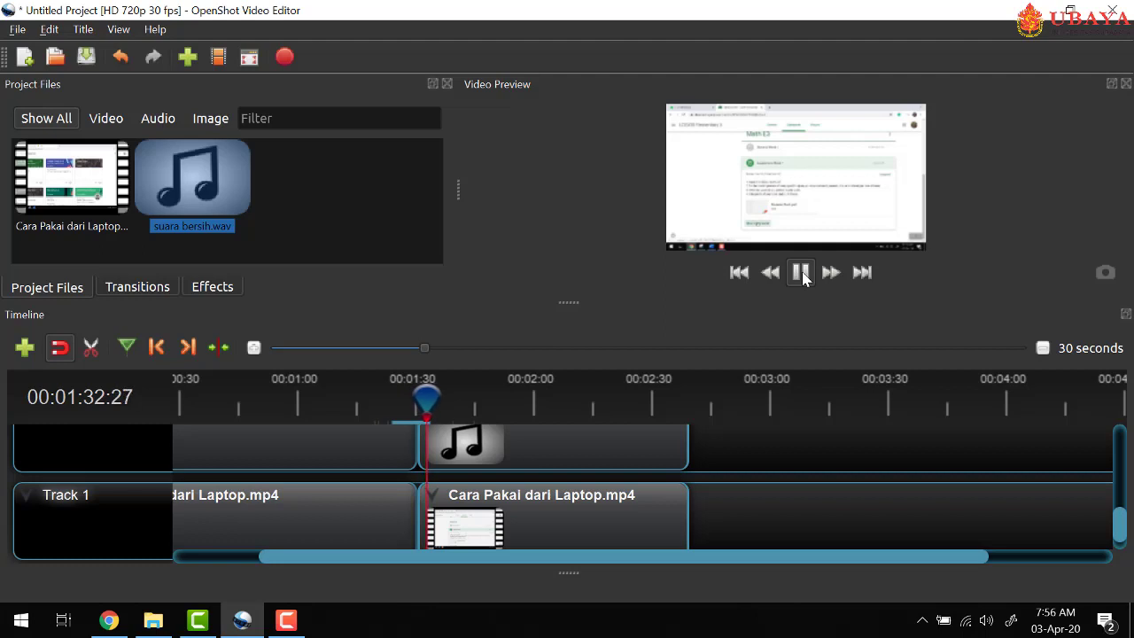
click(801, 274)
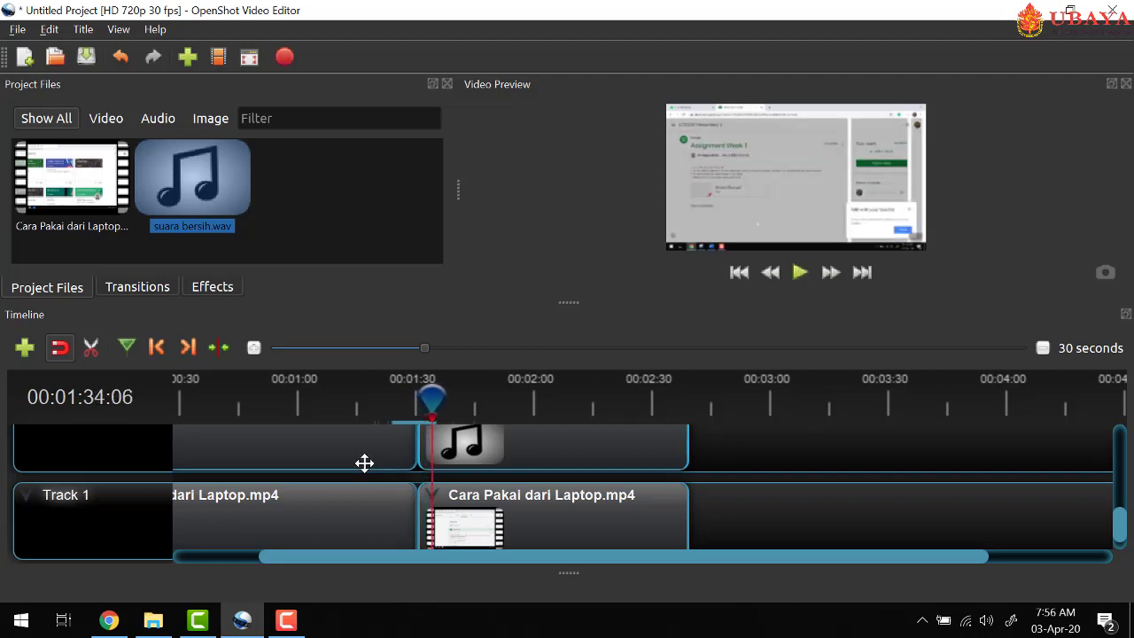
Step: Select all clips on both tracks and shift them along the timeline to start at about 1:15
scroll(362, 461, down, 3)
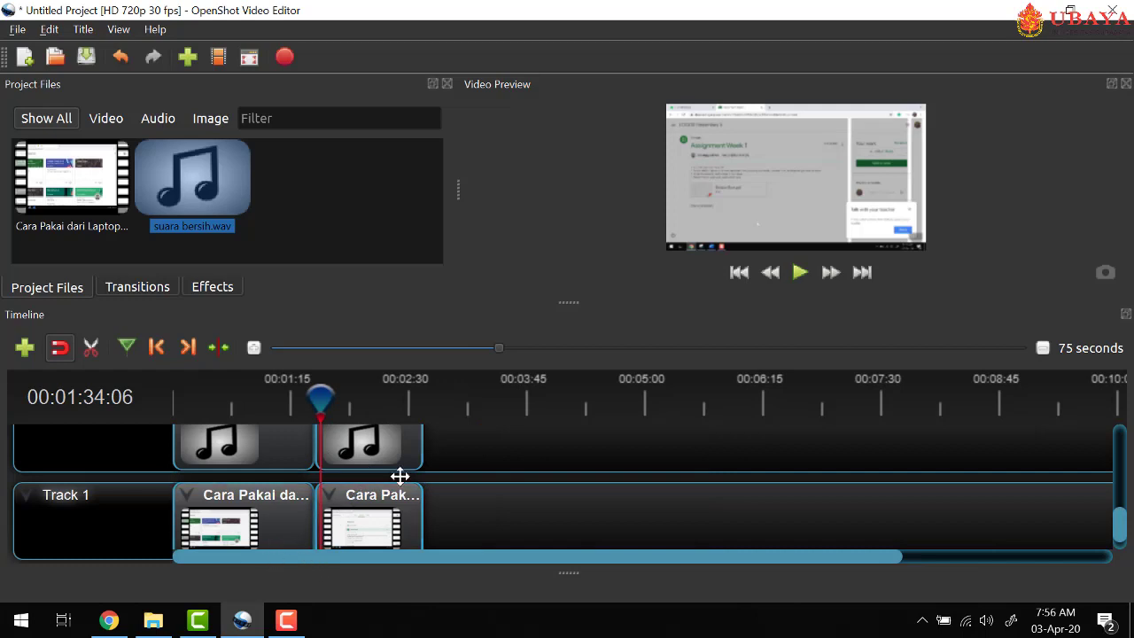
drag(469, 437, 369, 516)
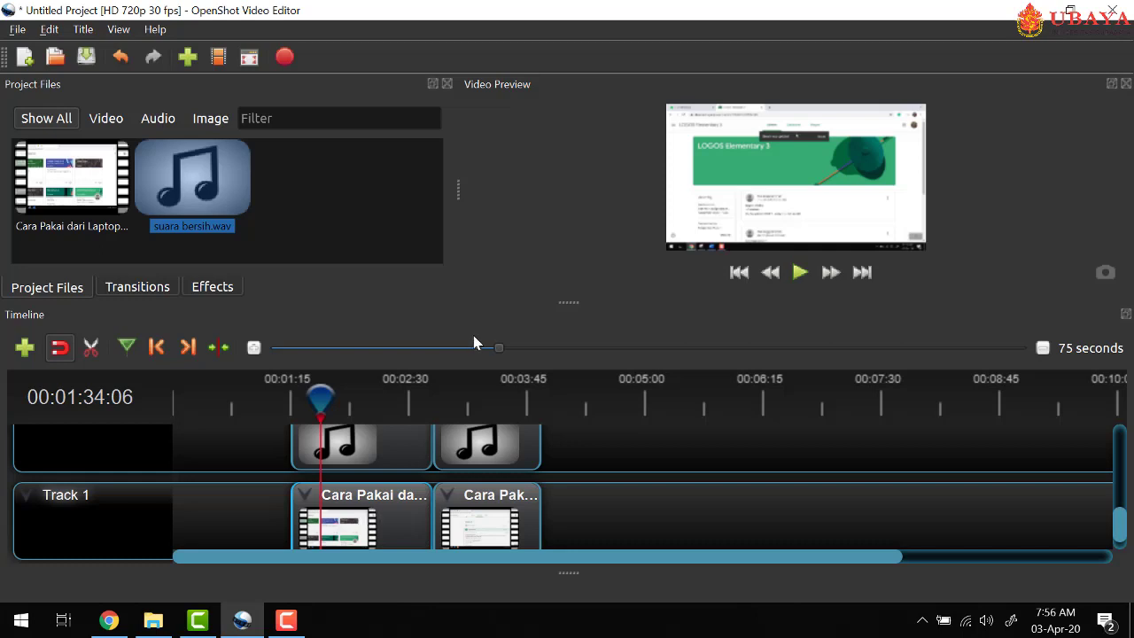
Step: Import the opening video from the EditVideo folder and place opening.mp4 at the start of Track 1
right_click(308, 197)
click(326, 207)
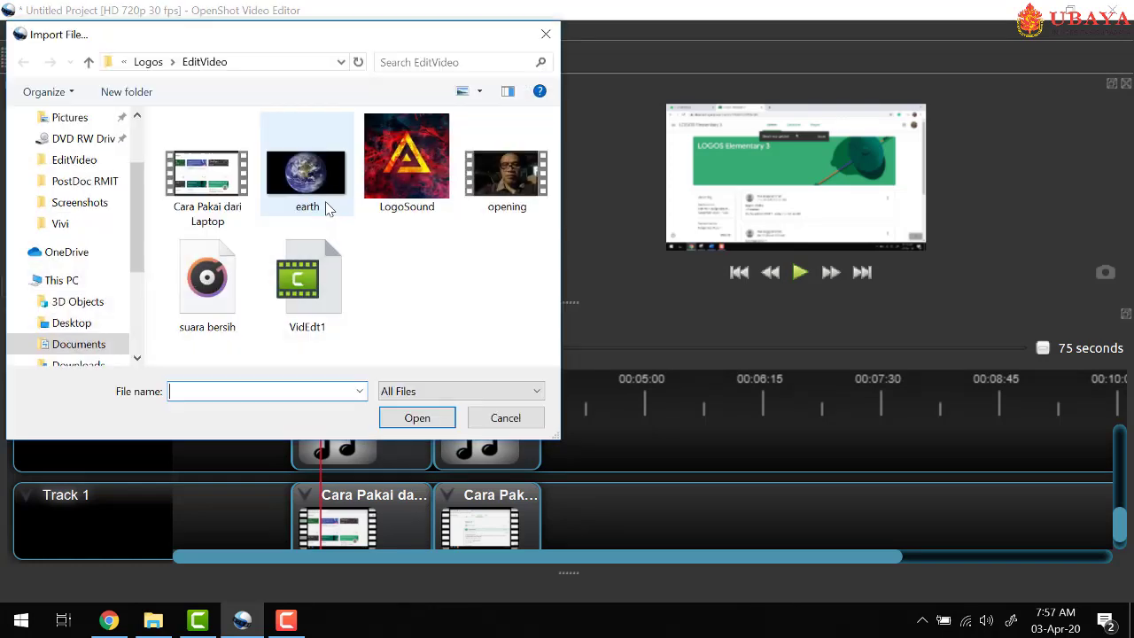
double_click(506, 164)
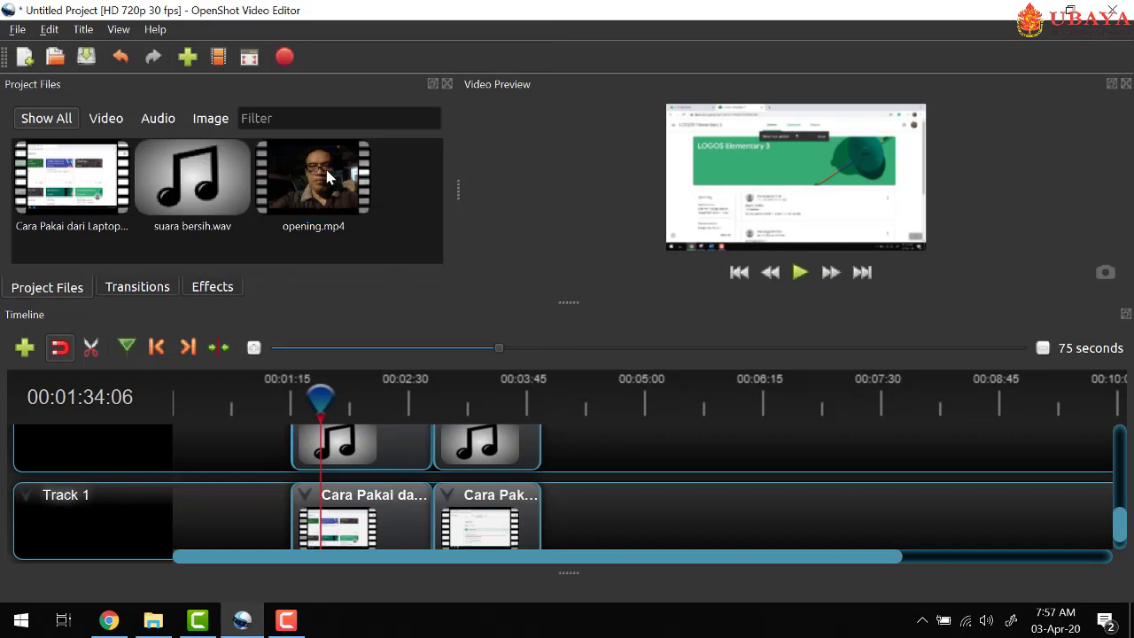
drag(328, 177, 170, 523)
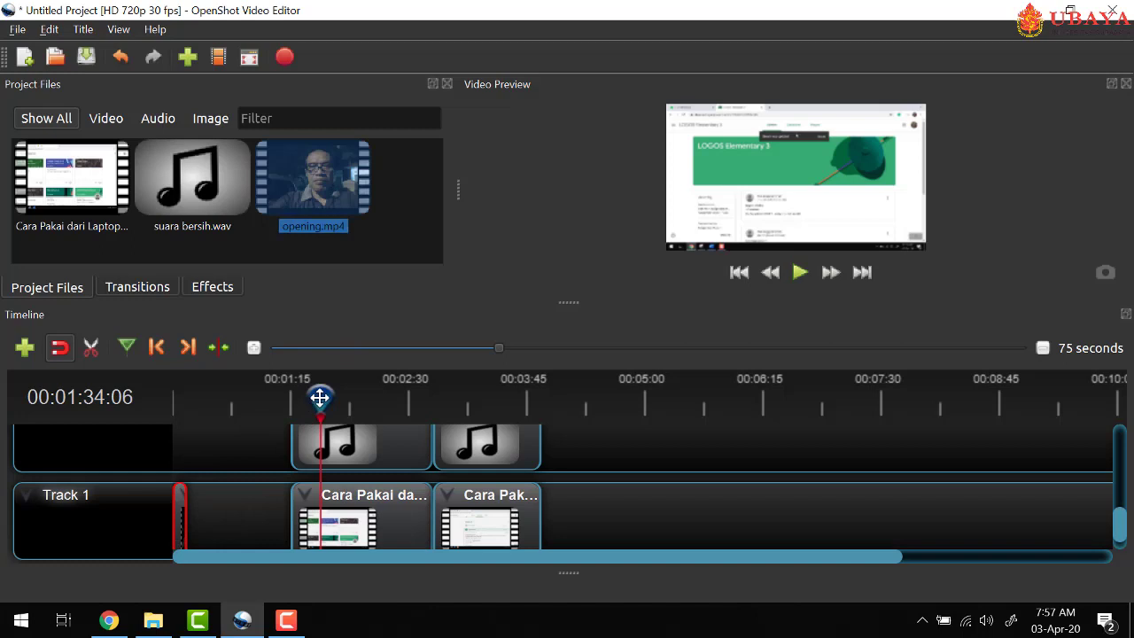
Step: Play opening.mp4 from the start of the timeline to about 7 seconds to review it
click(174, 403)
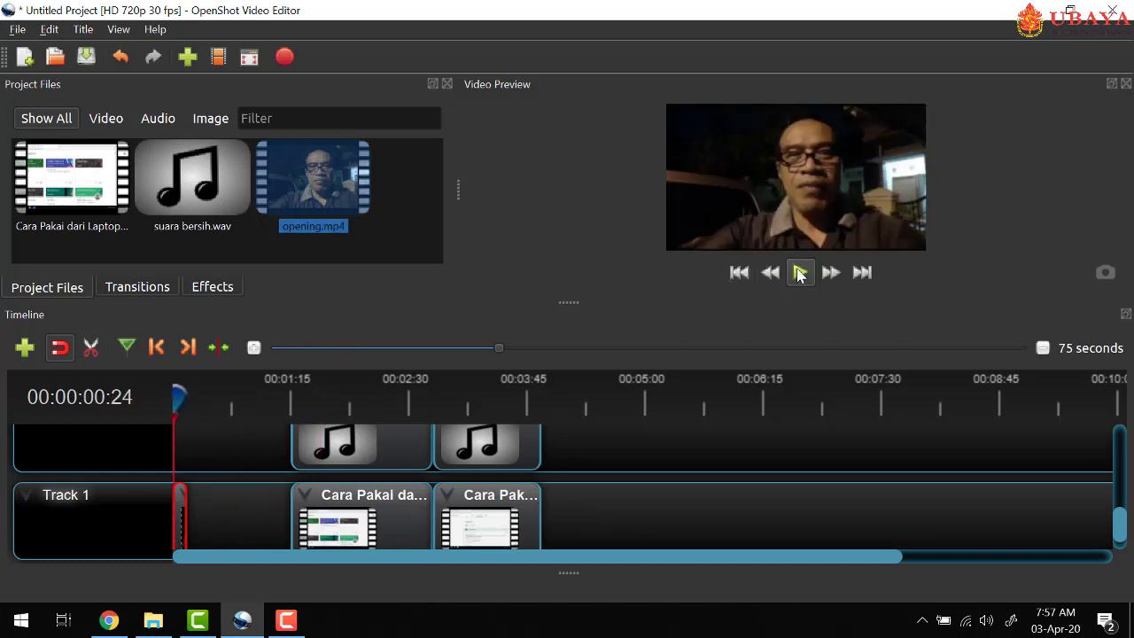
click(799, 272)
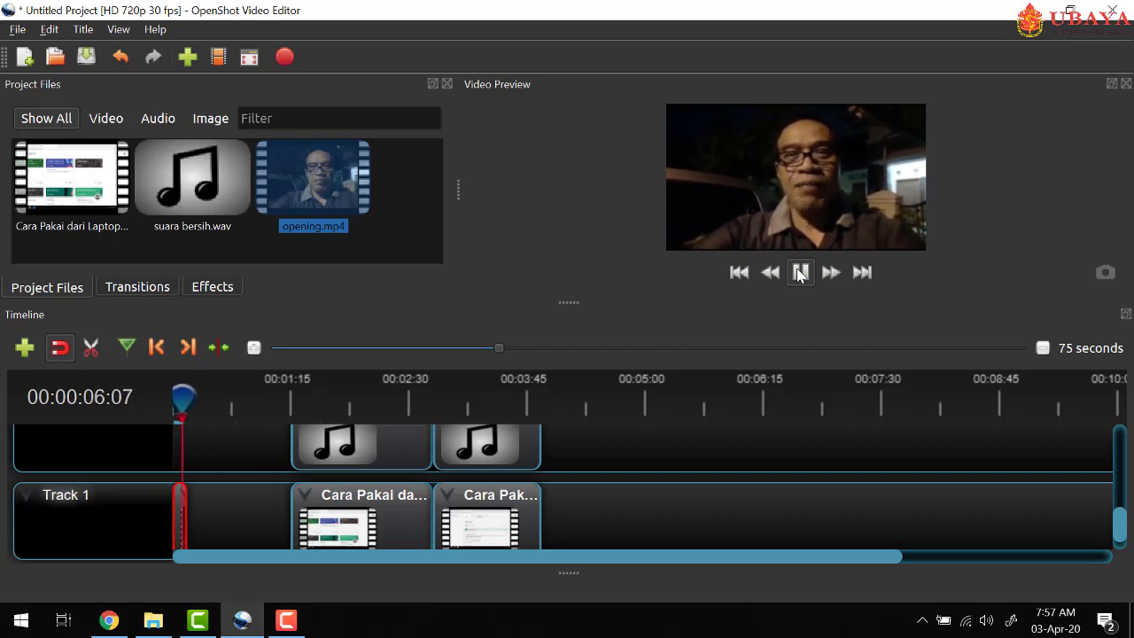
click(799, 273)
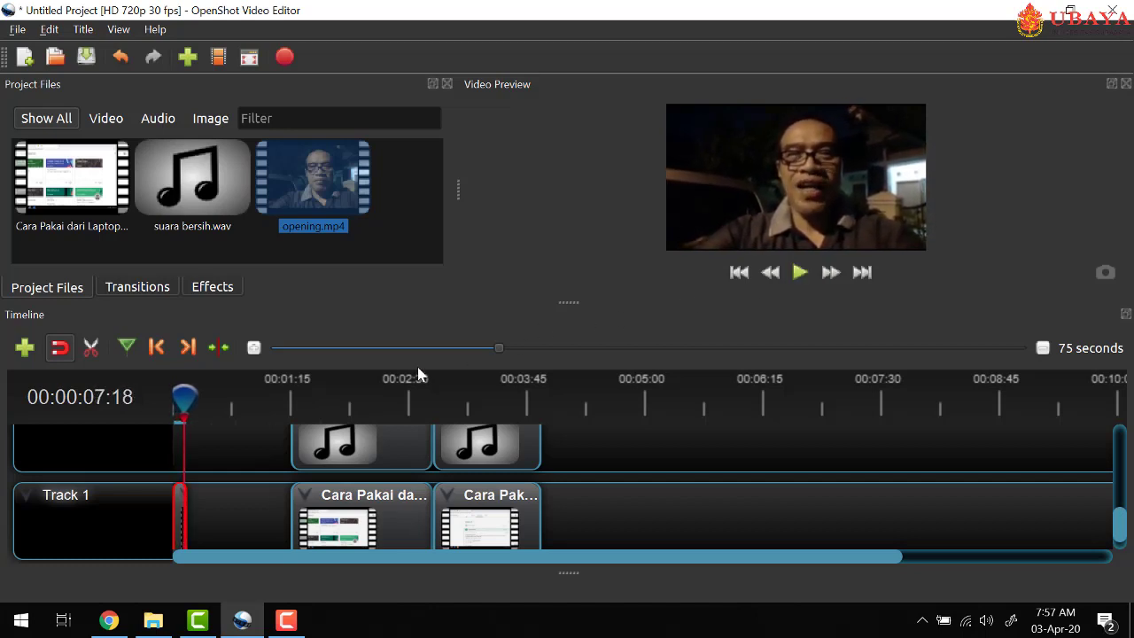
Step: Replay the opening from its start at a 5-second timeline scale and slice all clips at 00:00:04:21, keeping both sides
drag(186, 394, 172, 392)
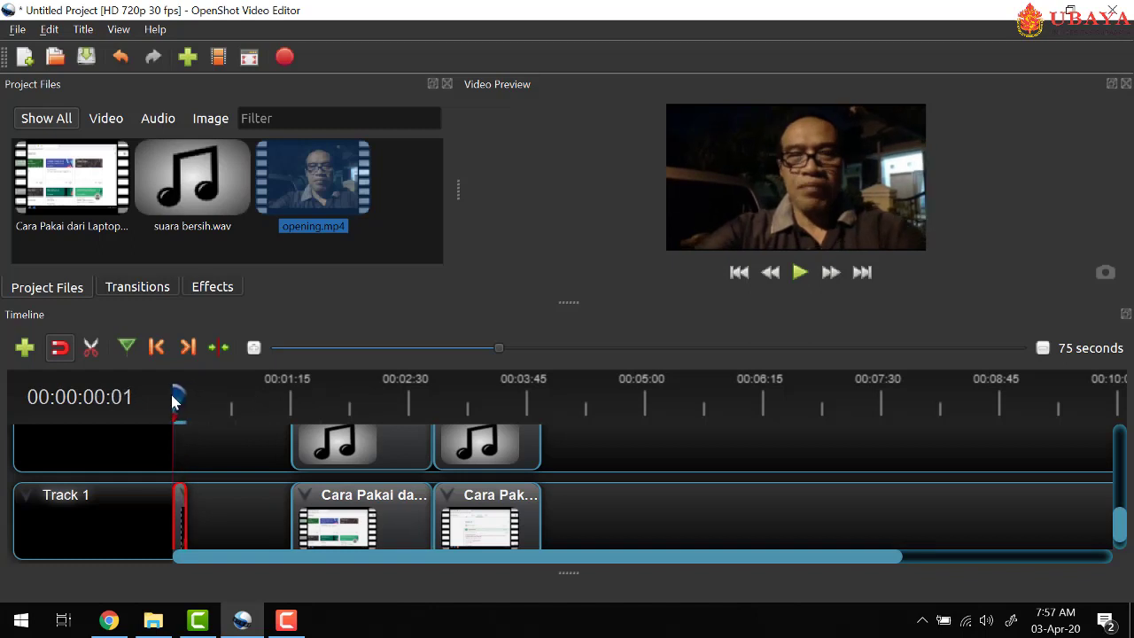
scroll(209, 514, up, 5)
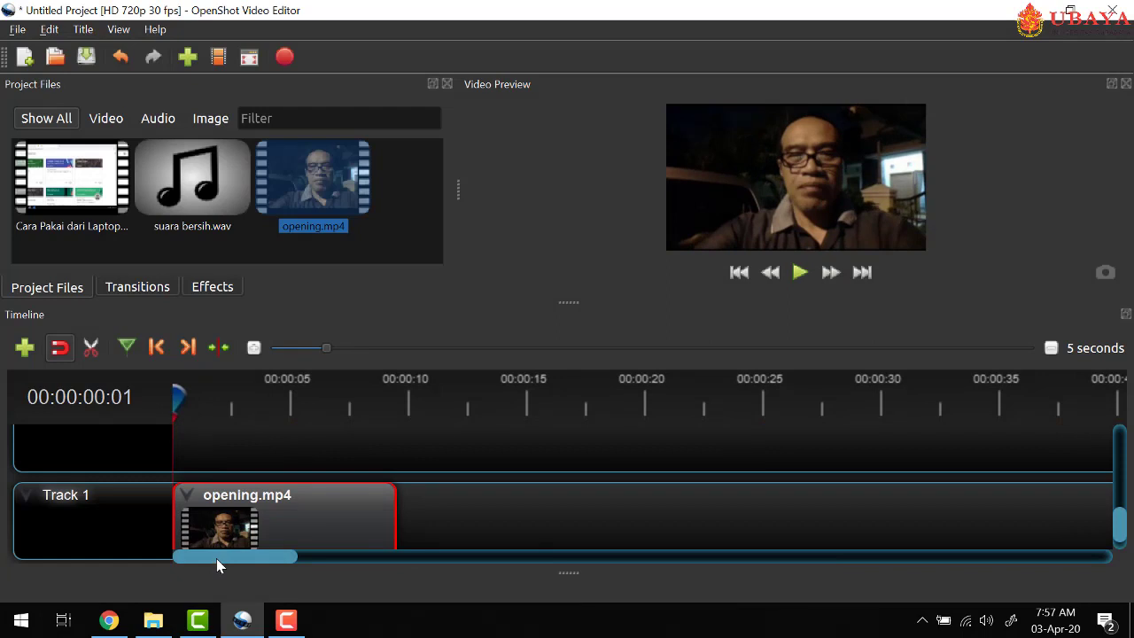
click(800, 274)
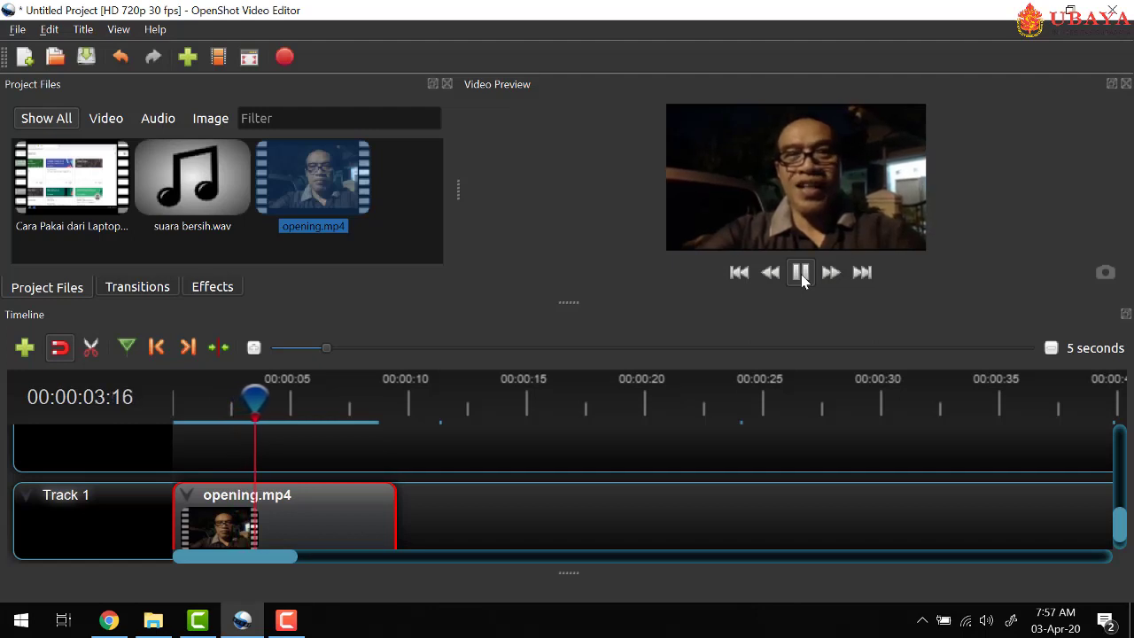
click(801, 274)
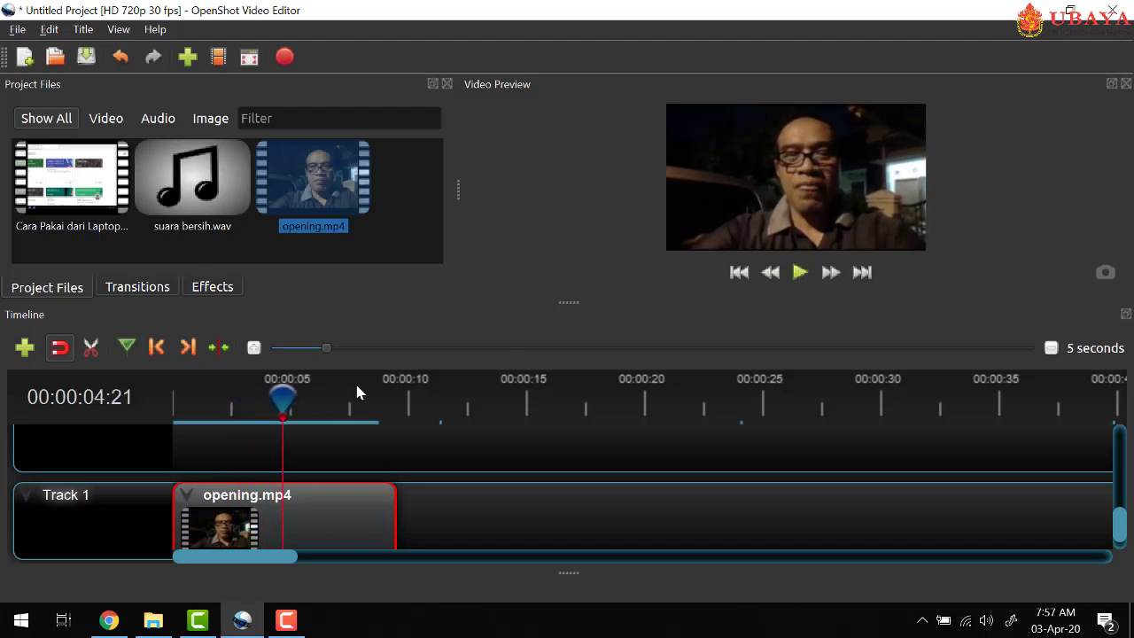
right_click(279, 404)
mouse_move(301, 414)
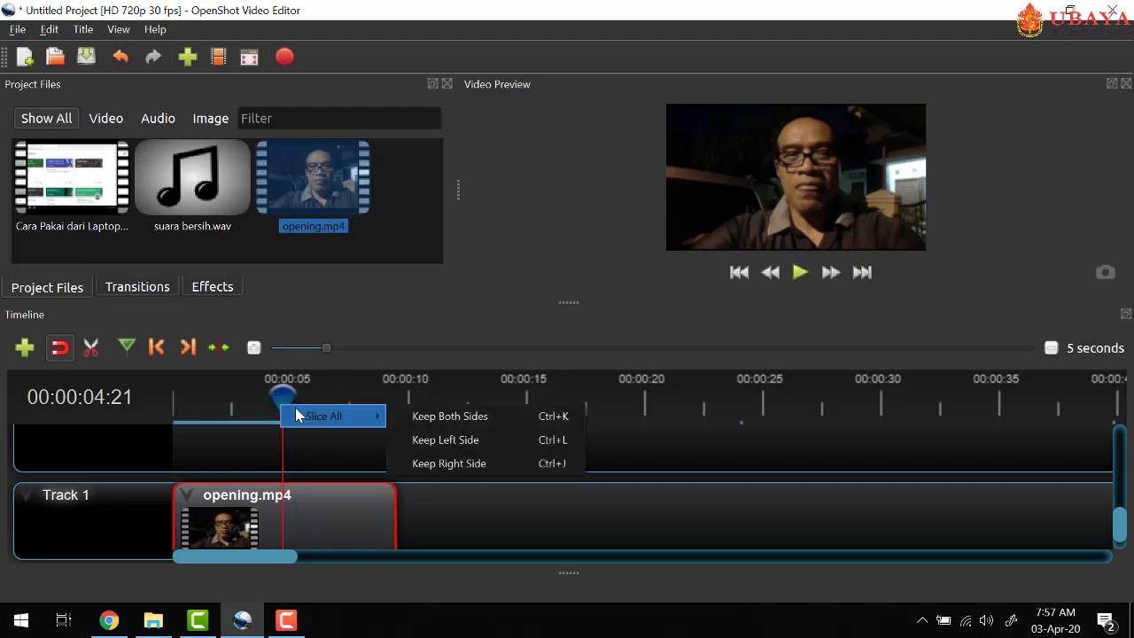
click(413, 424)
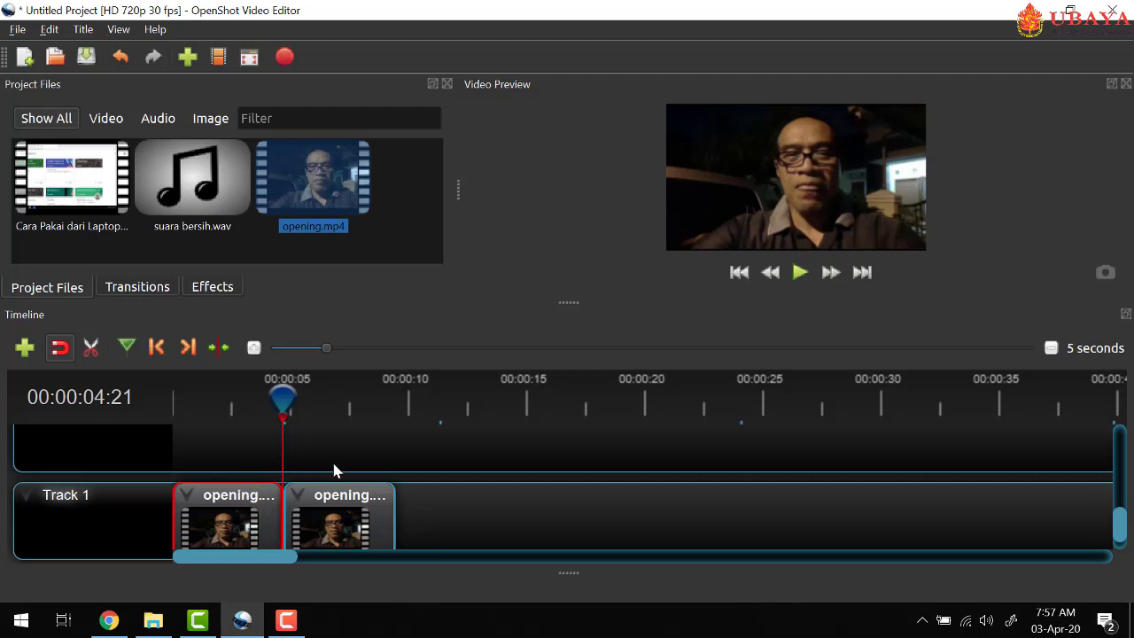
Step: Move the second piece of opening.mp4 to the end of Track 1, directly after the last Cara Pakai dari Laptop.mp4 clip
ctrl+scroll(333, 470, down, 3)
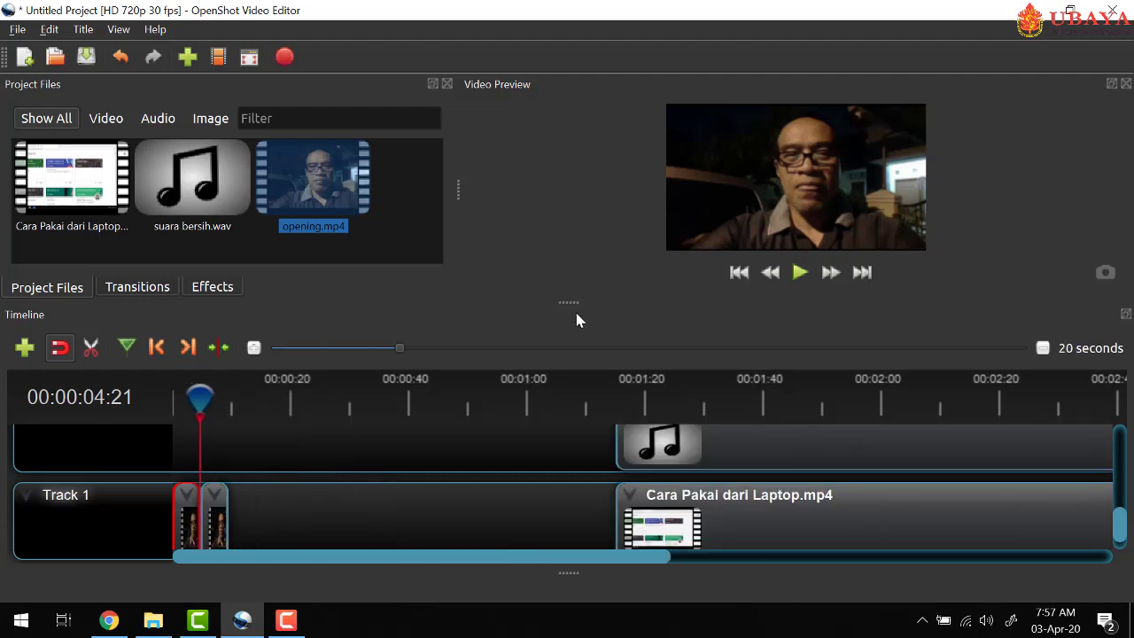
drag(569, 304, 570, 215)
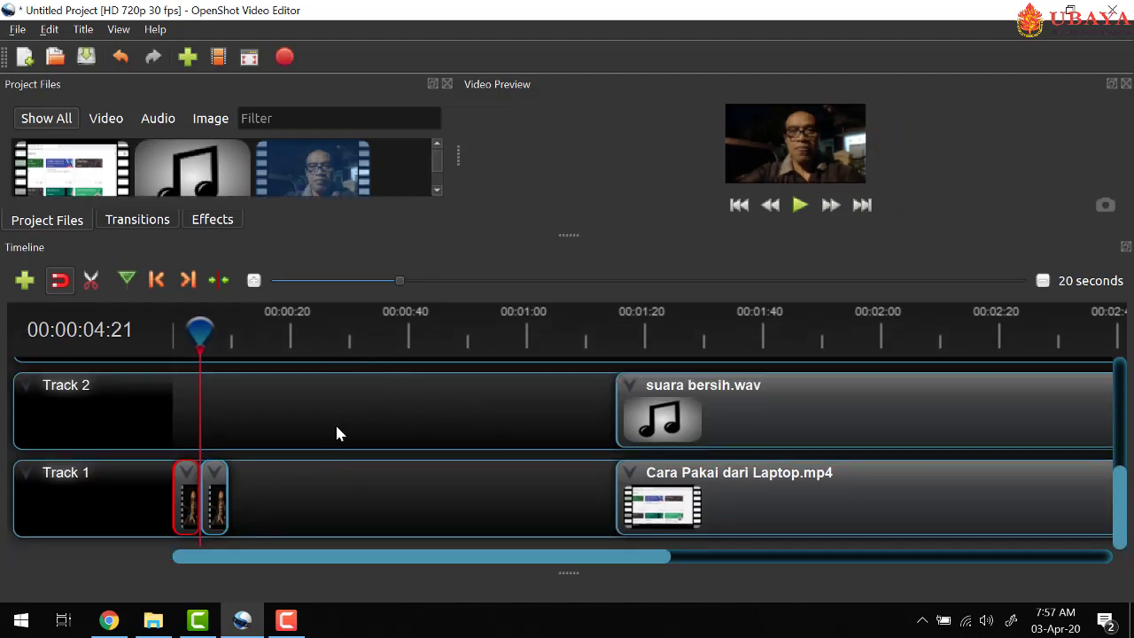
ctrl+scroll(324, 434, down, 3)
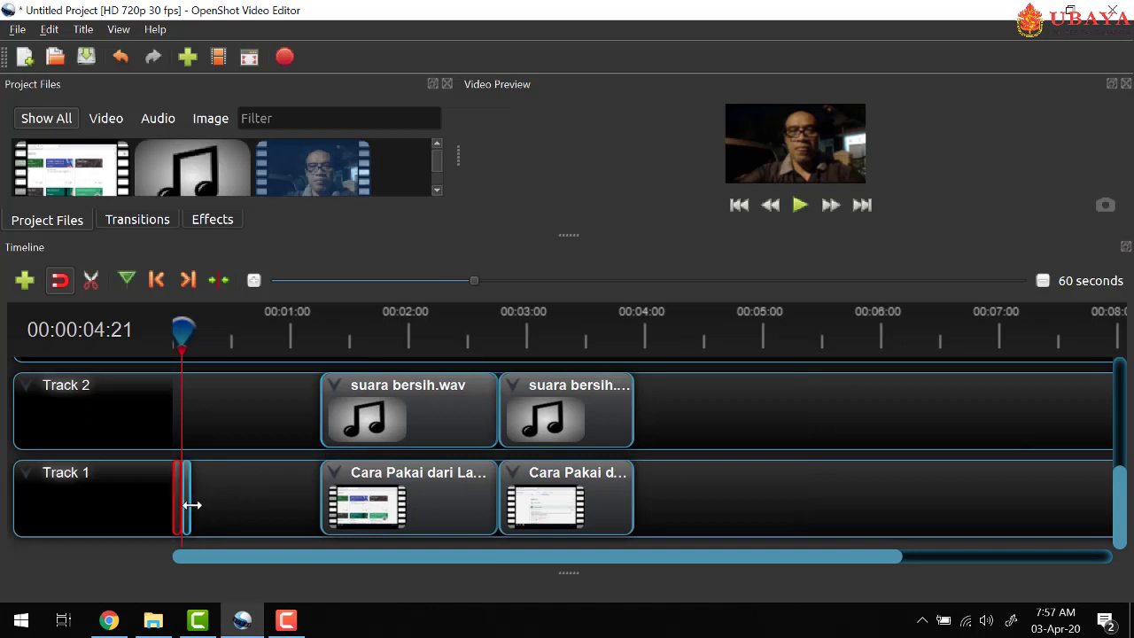
click(189, 502)
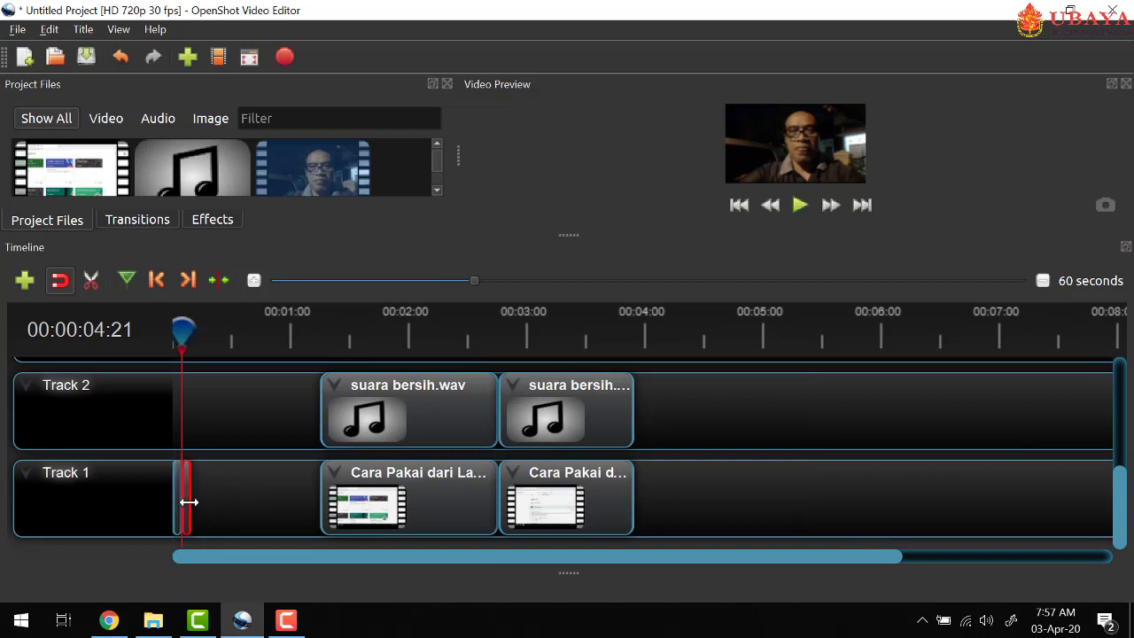
ctrl+scroll(220, 428, up, 1)
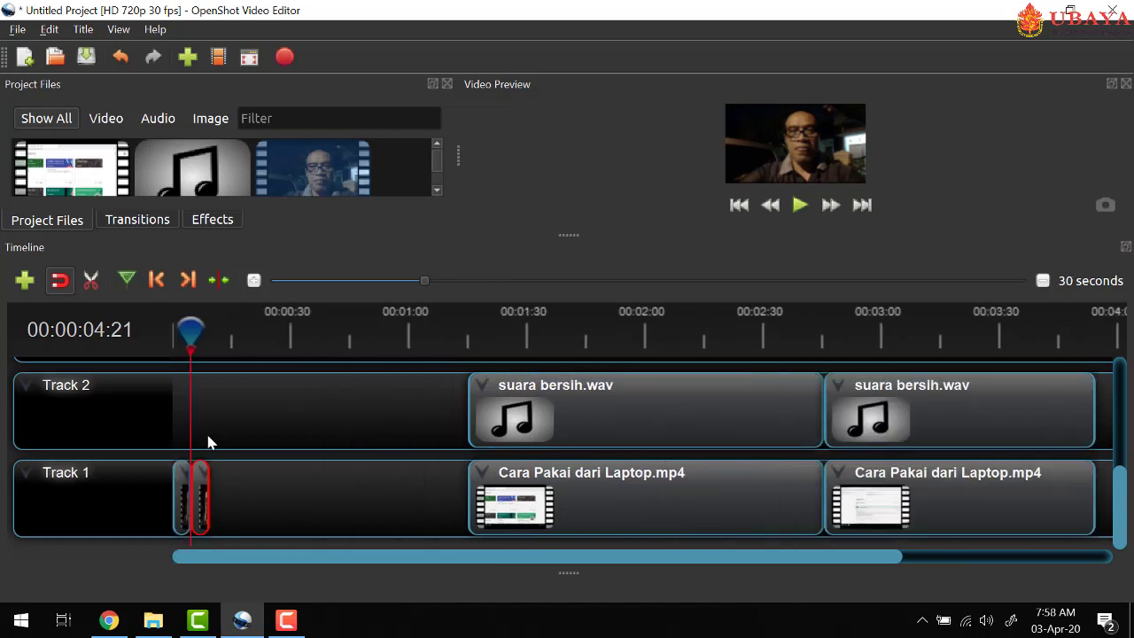
drag(197, 486, 836, 466)
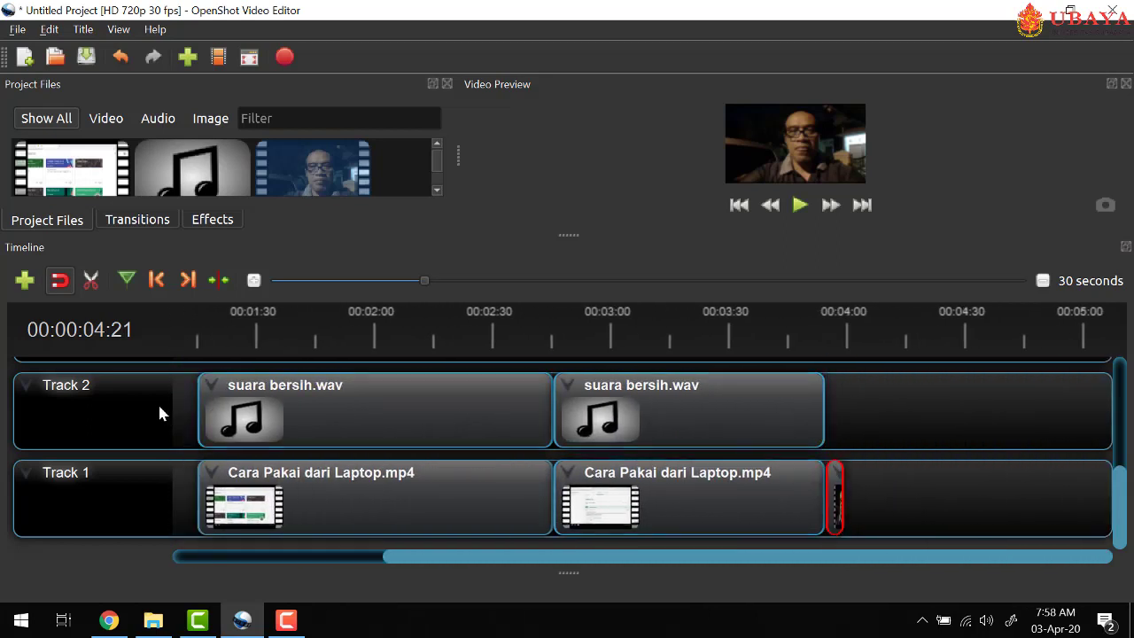
Step: Select all the clips after the opening piece on both tracks and shift them together to start at its end, closing the gap
scroll(392, 443, up, 3)
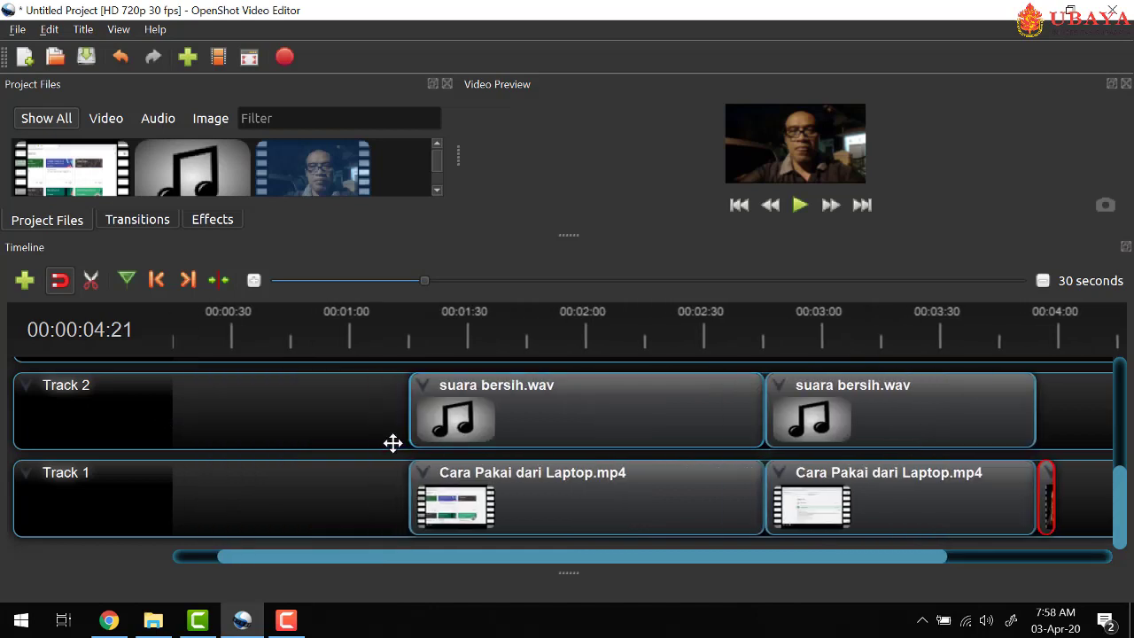
scroll(393, 443, down, 4)
drag(267, 396, 692, 474)
drag(558, 490, 430, 496)
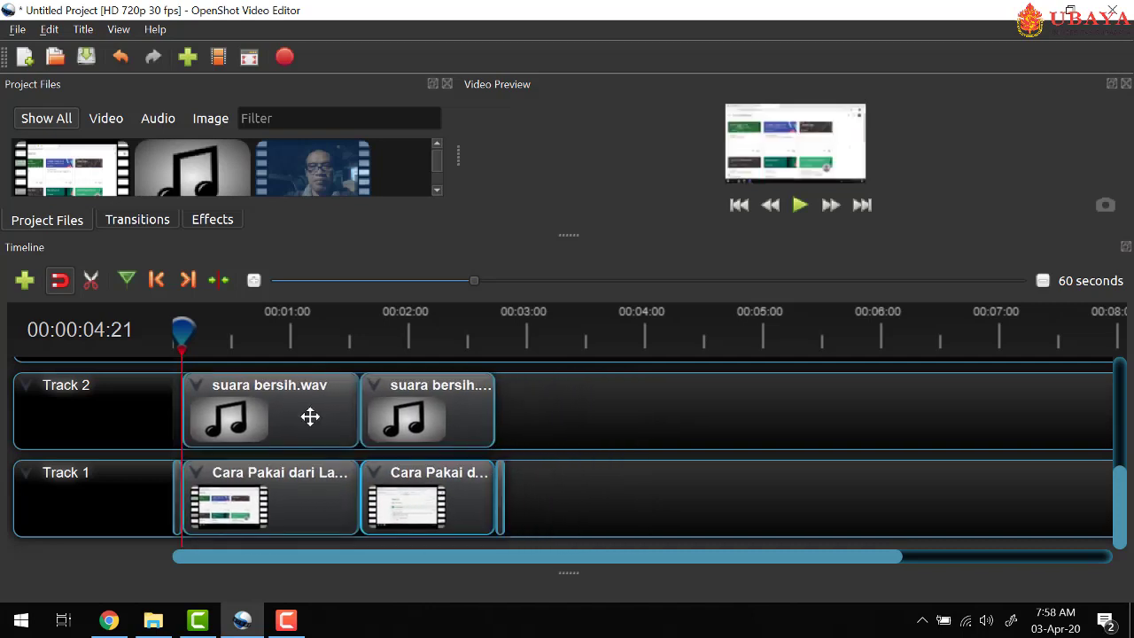
Step: Play the timeline from about 1 to 8 seconds to review the join between the opening and the tutorial
drag(182, 329, 176, 333)
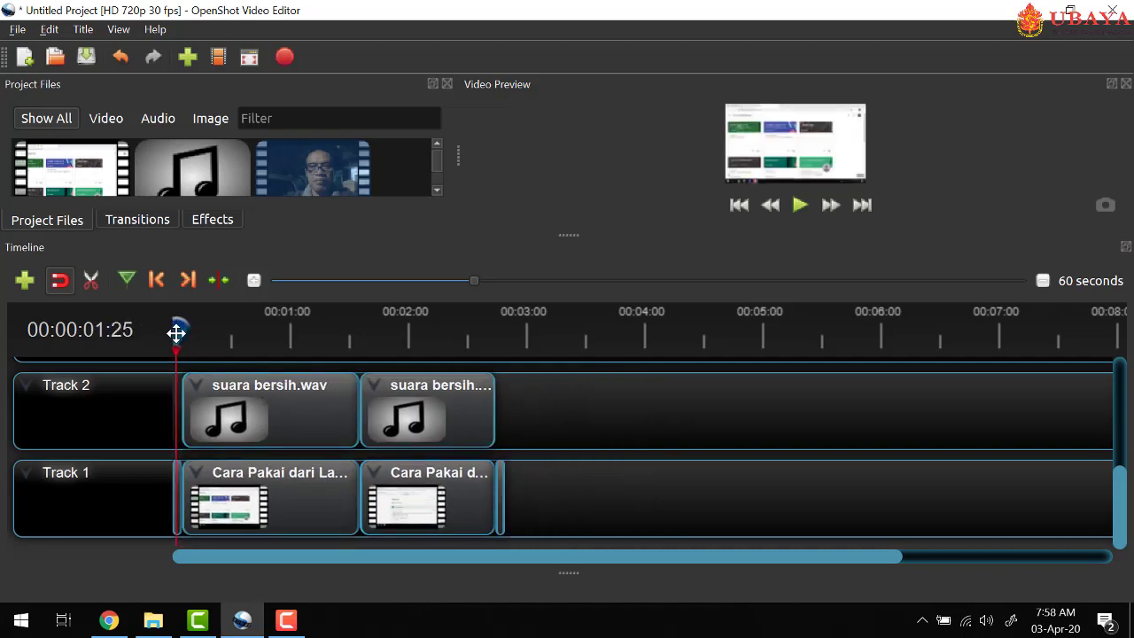
click(801, 205)
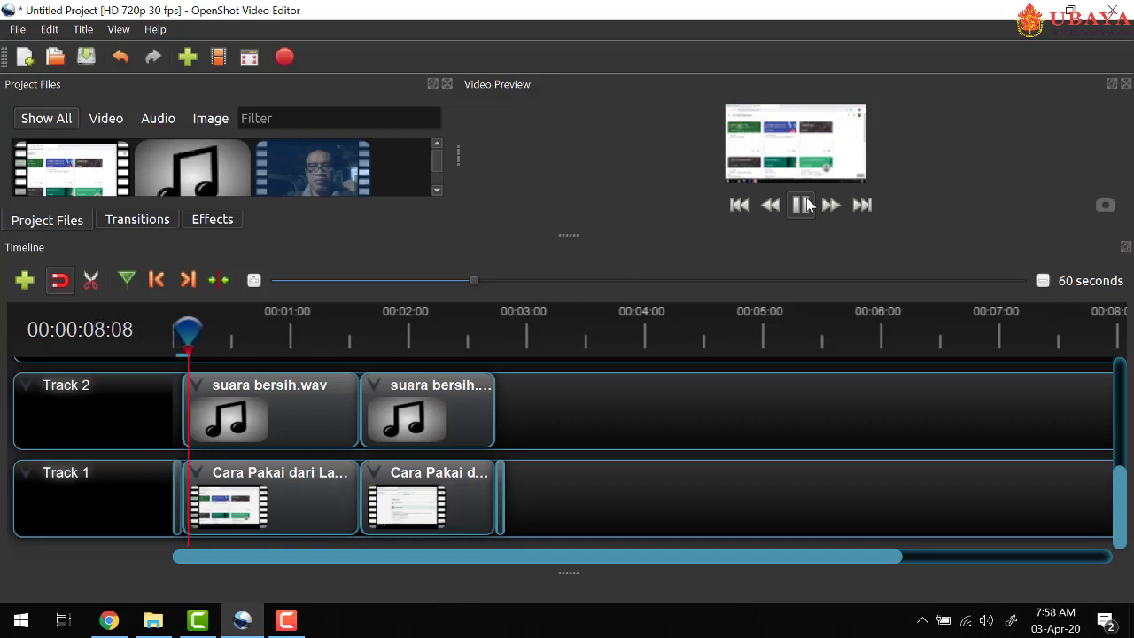
key(space)
Step: Play from about 2:39 to 2:47 to review the join between the tutorial and the closing piece
click(479, 335)
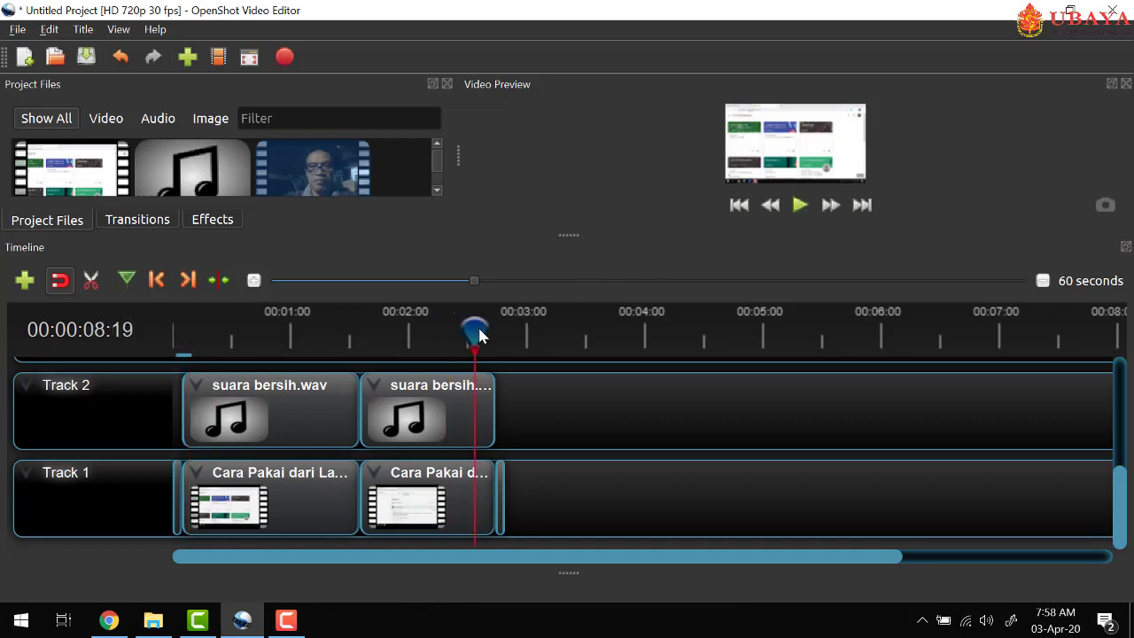
drag(479, 335, 485, 333)
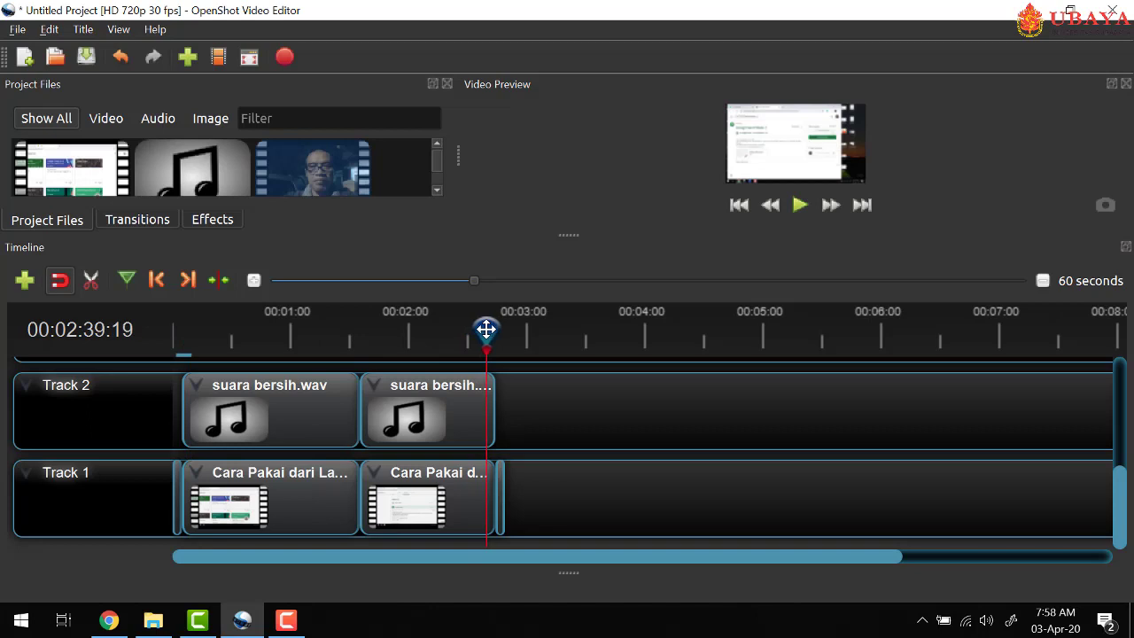
click(799, 205)
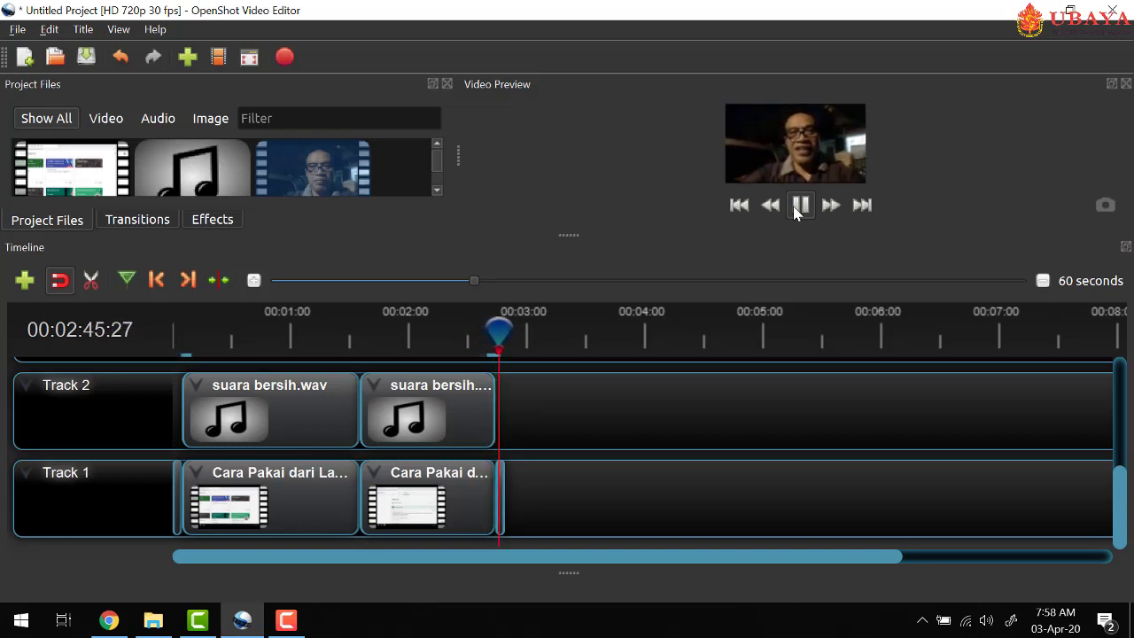
click(800, 205)
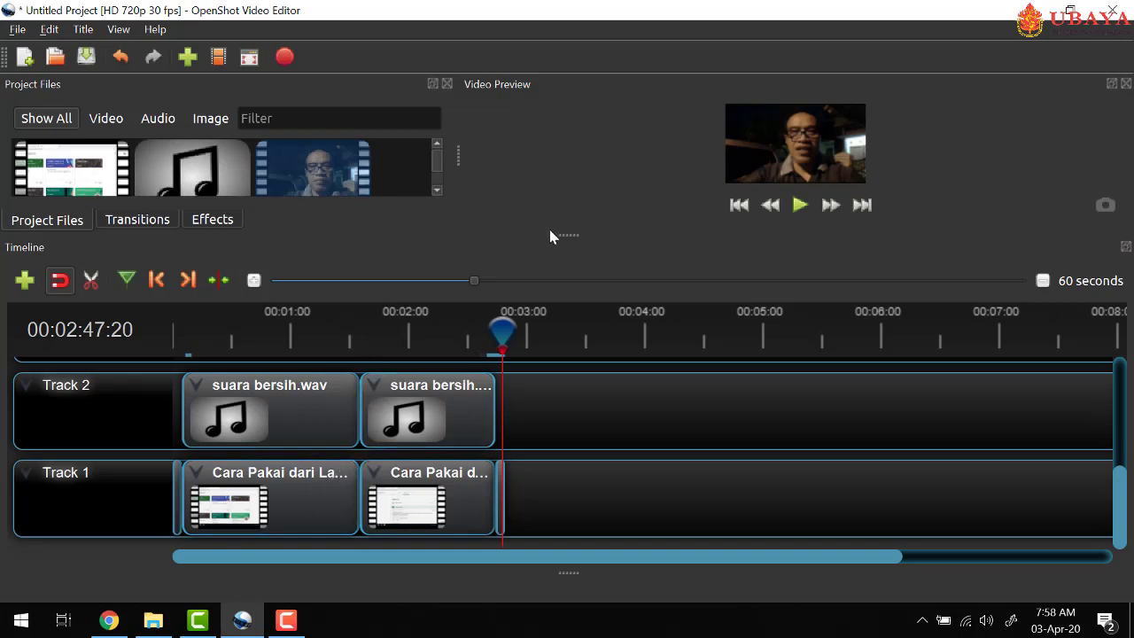
Step: Import the earth image from the EditVideo folder and place earth.jpg on Track 1 directly after the closing piece
drag(567, 232, 564, 267)
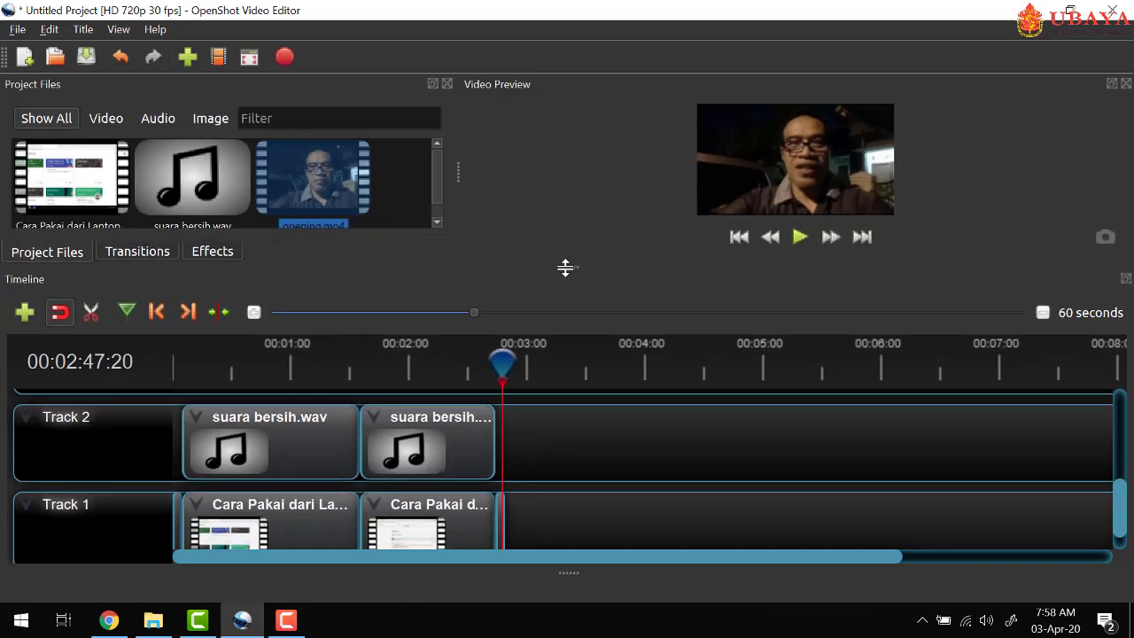
click(255, 312)
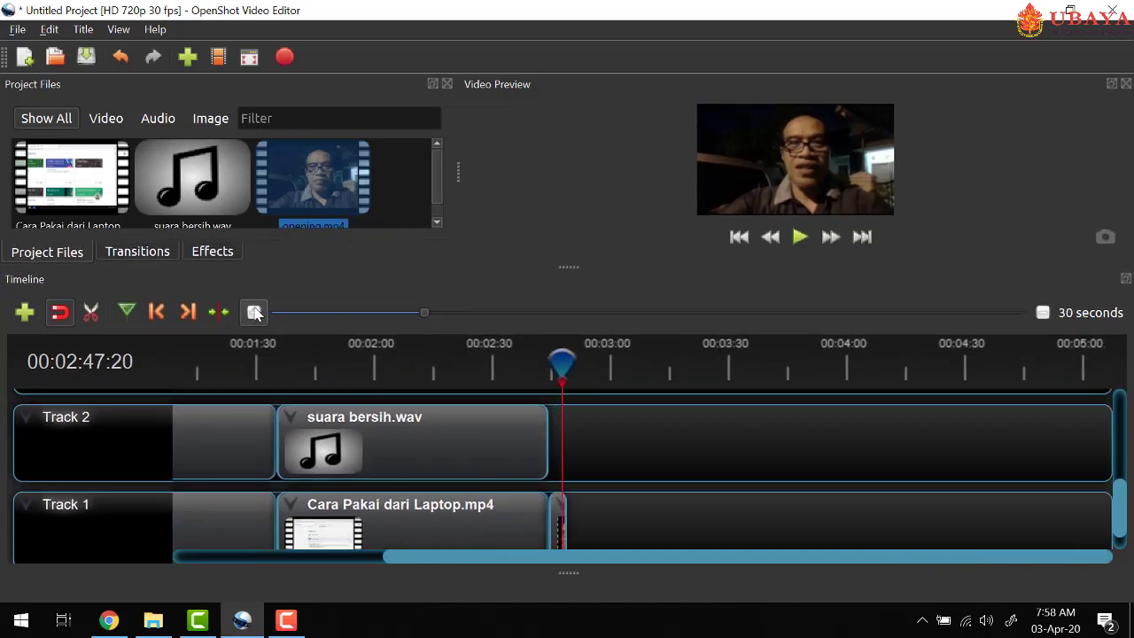
right_click(394, 194)
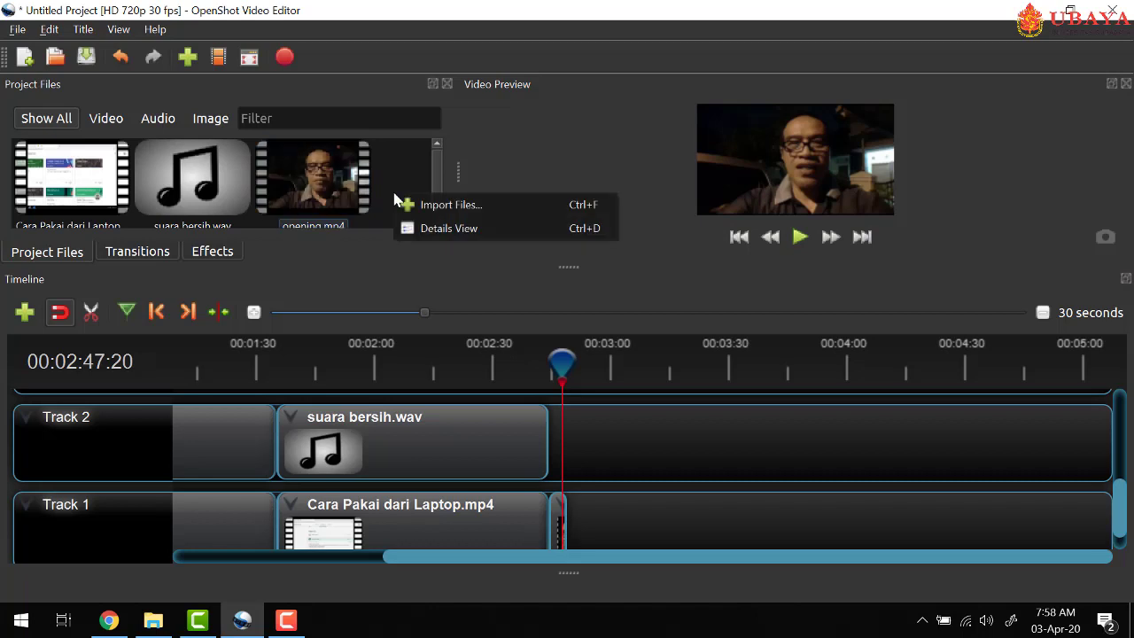
click(429, 206)
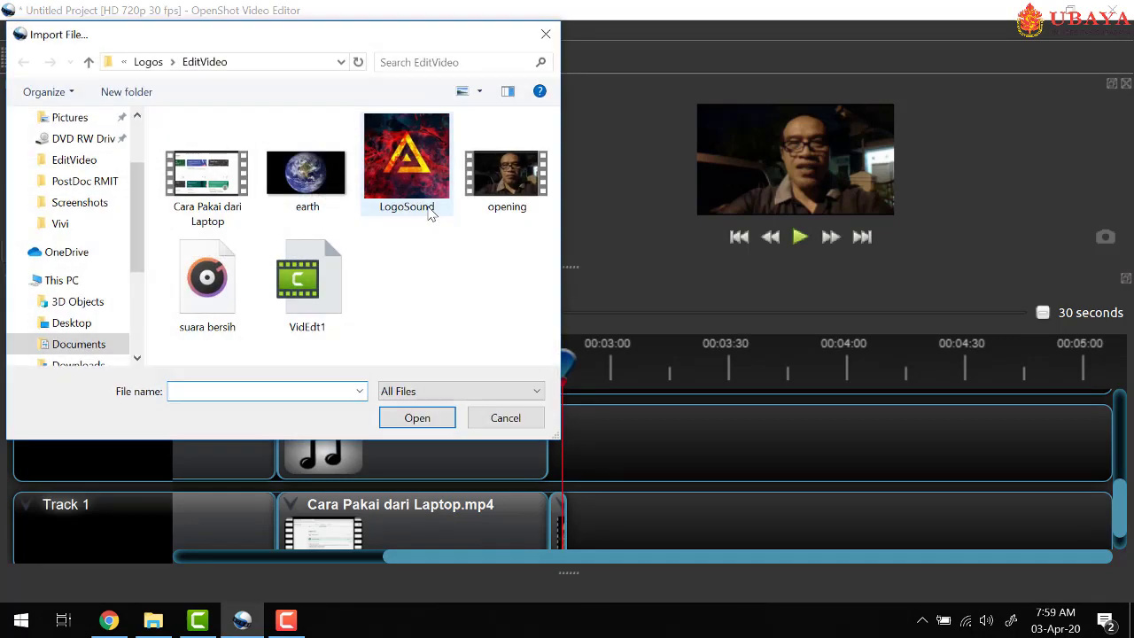
click(308, 180)
double_click(308, 180)
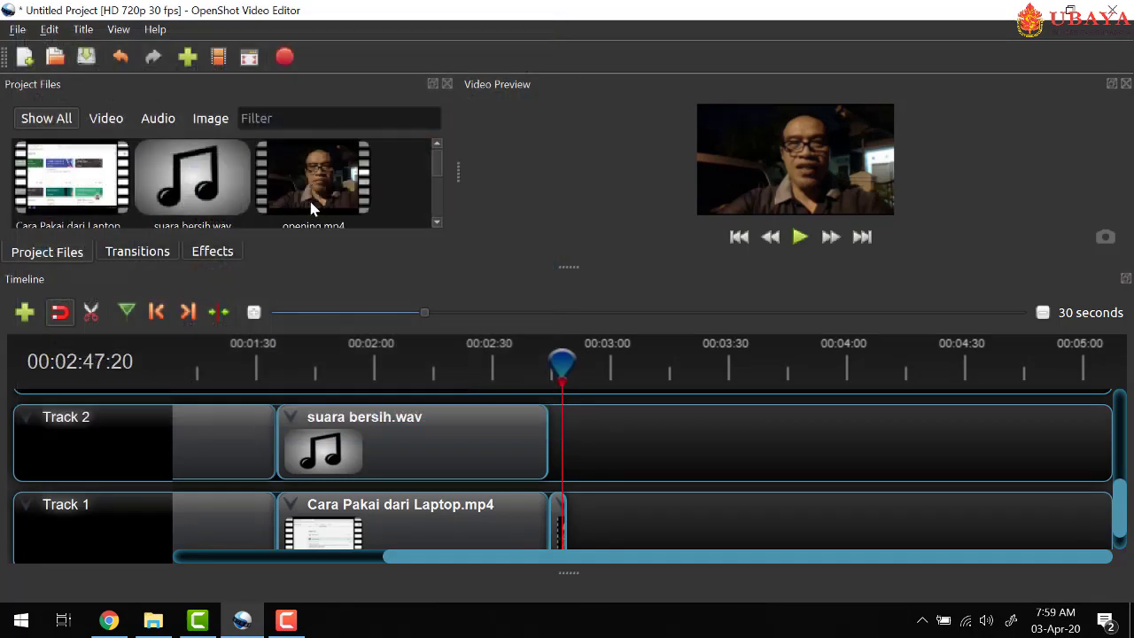
scroll(317, 202, down, 2)
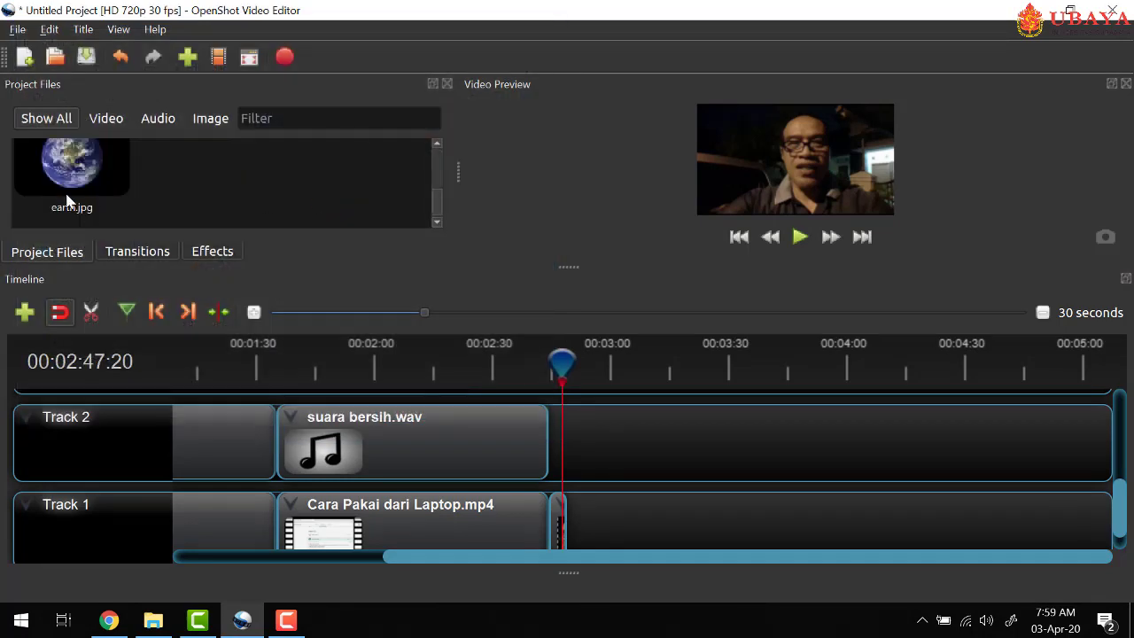
drag(71, 183, 572, 526)
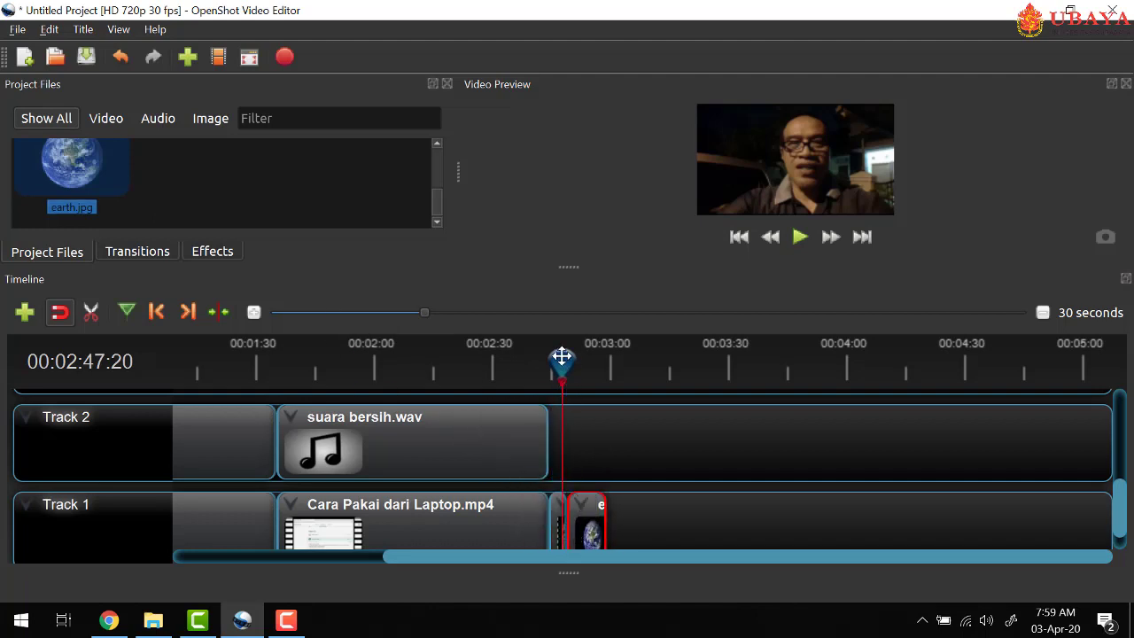
Step: Play the earth.jpg clip from about 2:50, then return the playhead to about 2:38
drag(562, 362, 573, 357)
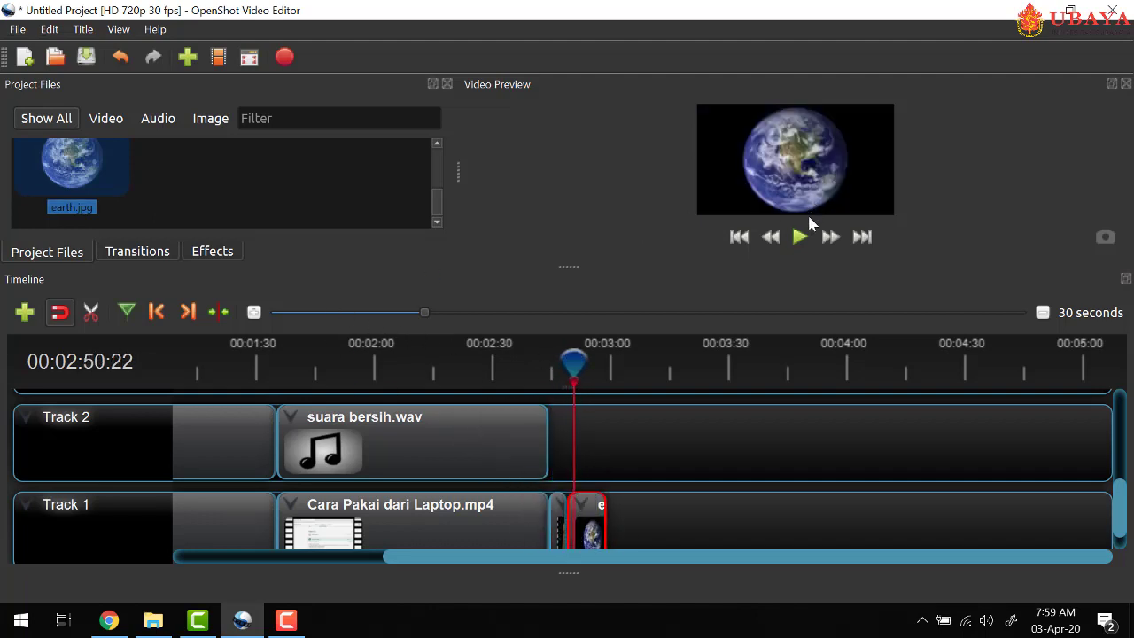
click(800, 236)
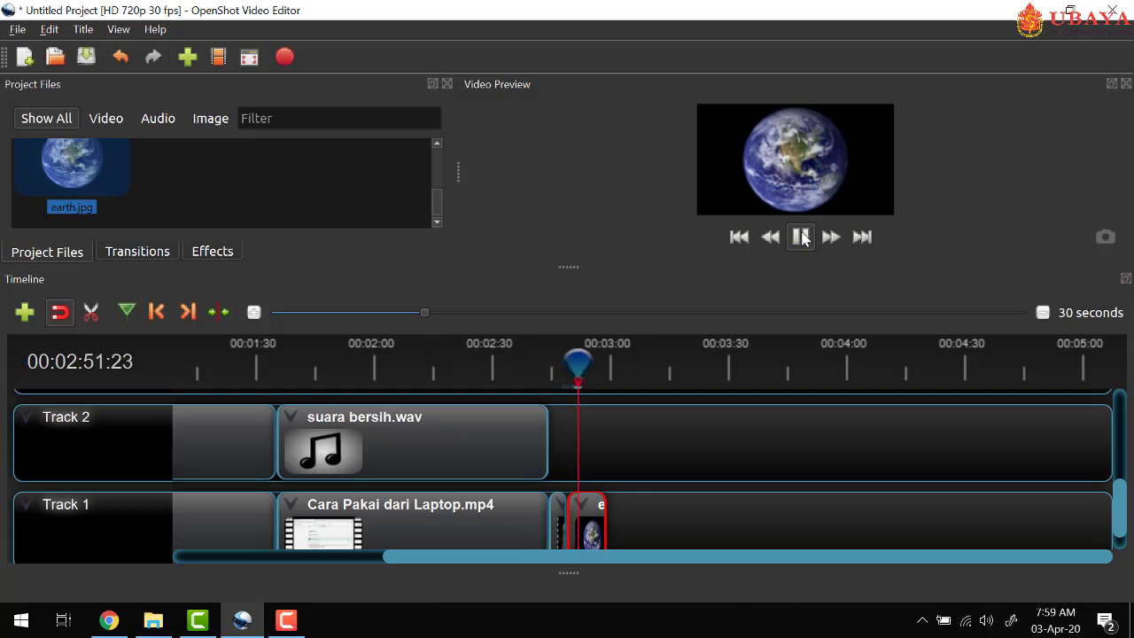
click(800, 236)
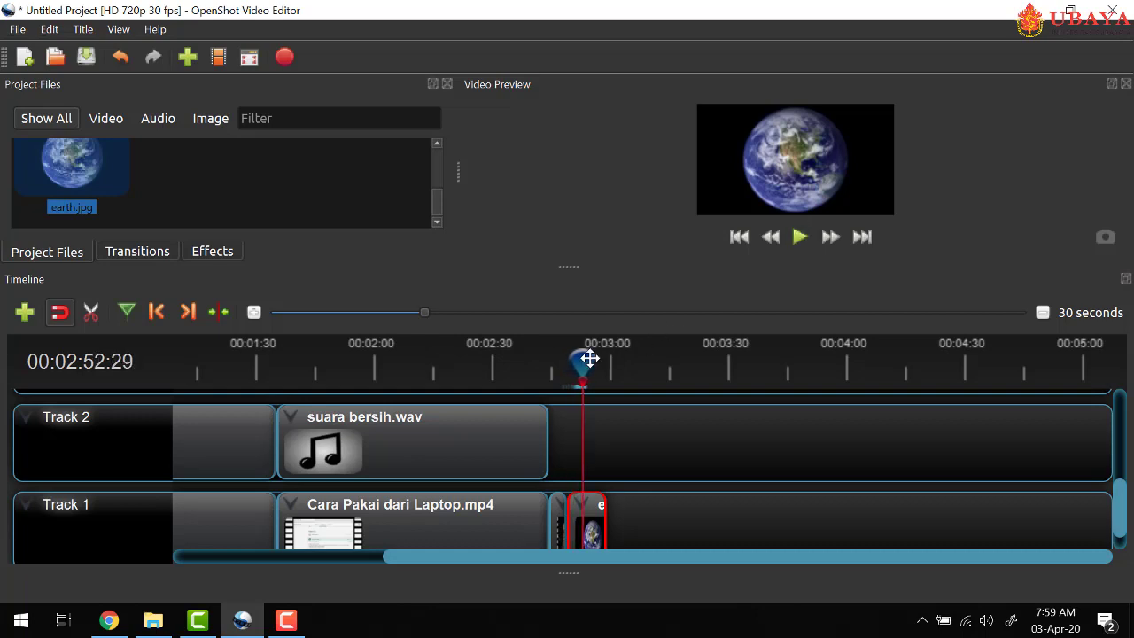
drag(585, 359, 523, 362)
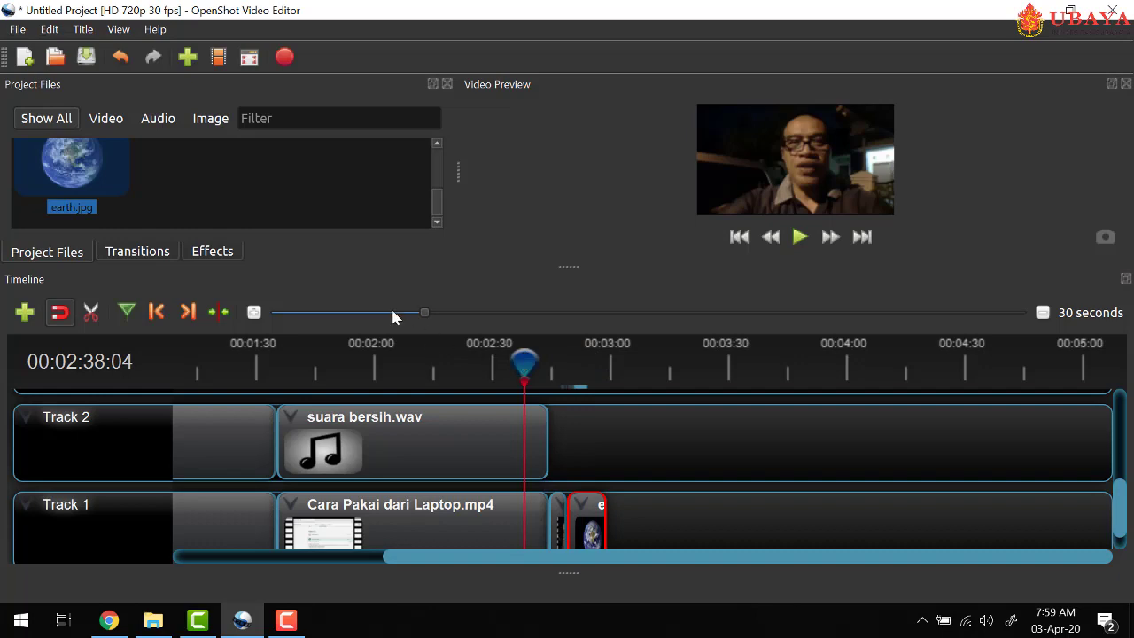
Step: Import LogoSound from the EditVideo folder and place LogoSound.mp3 on Track 2, aligned with the start of earth.jpg
right_click(292, 194)
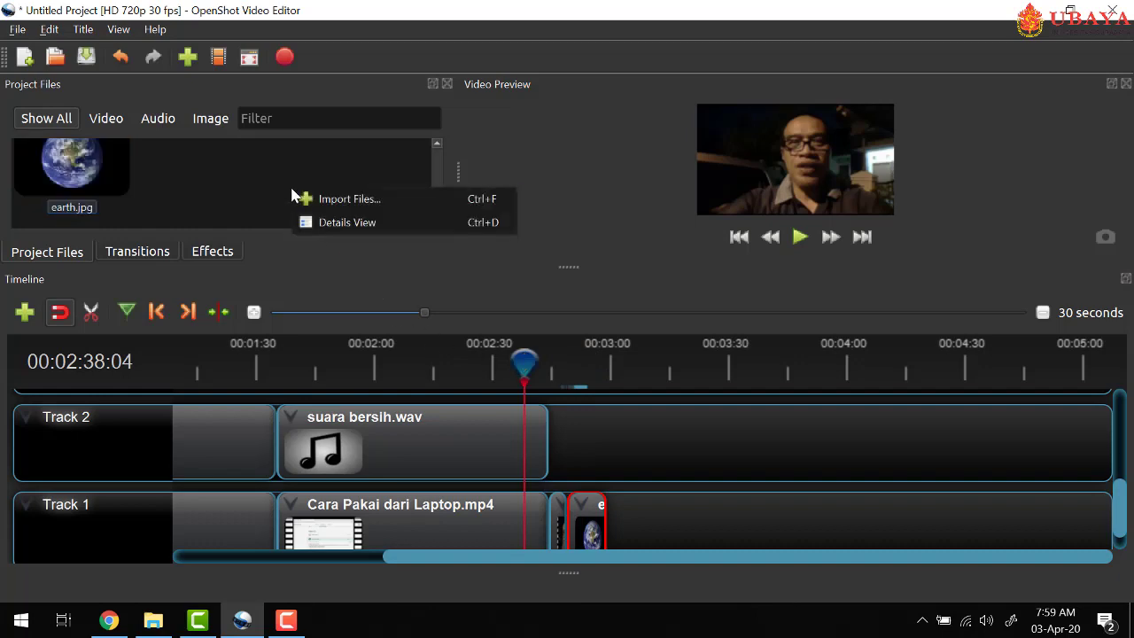
click(311, 198)
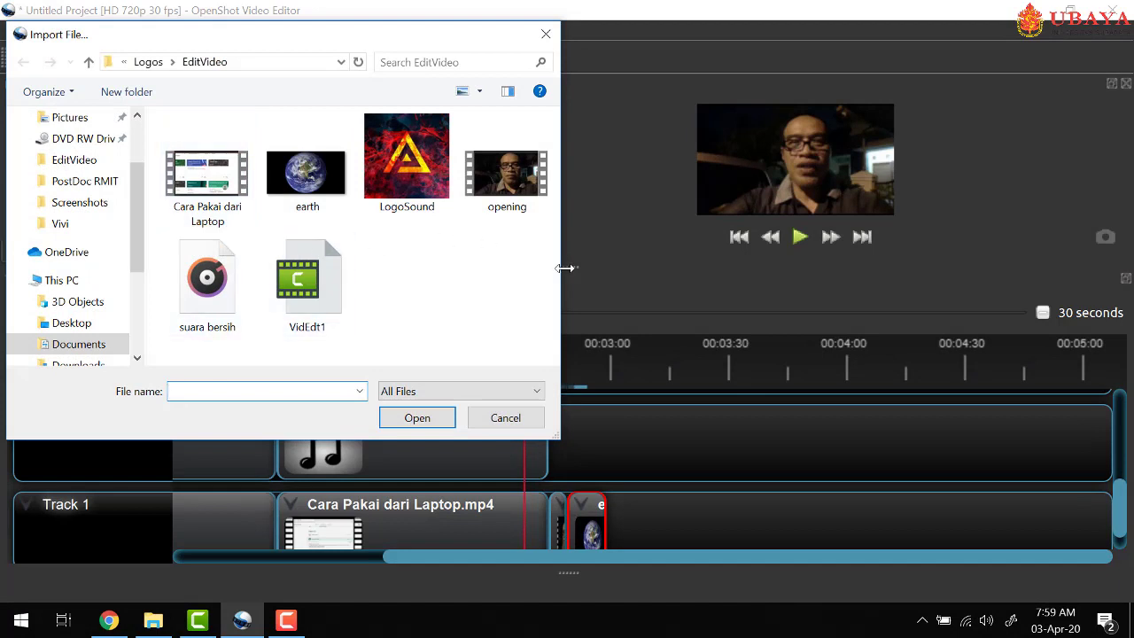
double_click(403, 169)
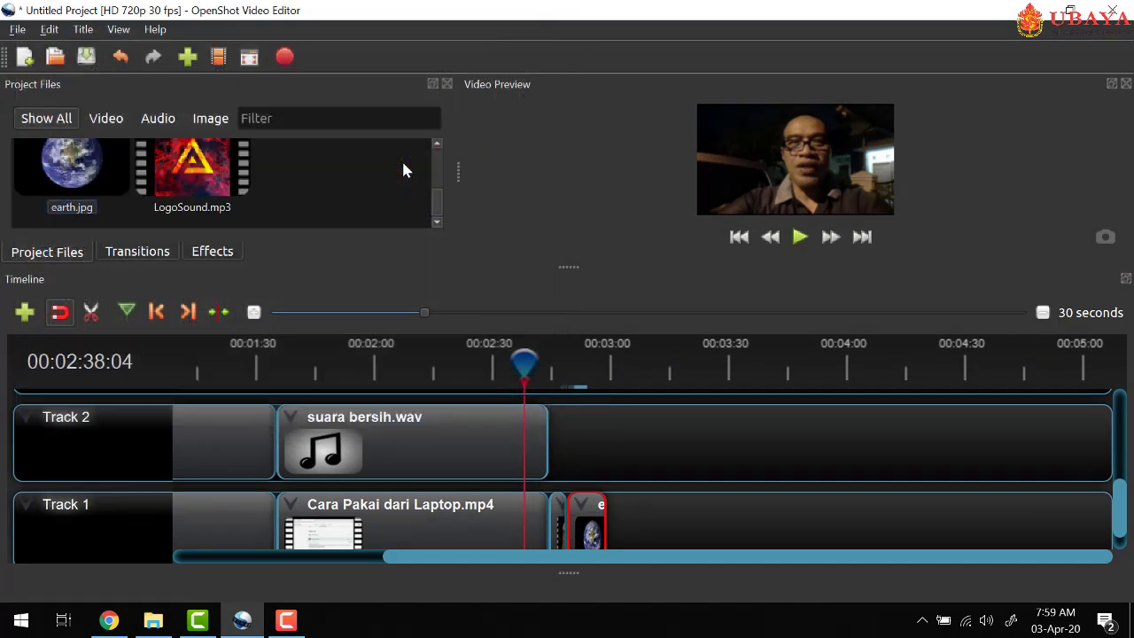
scroll(333, 183, down, 1)
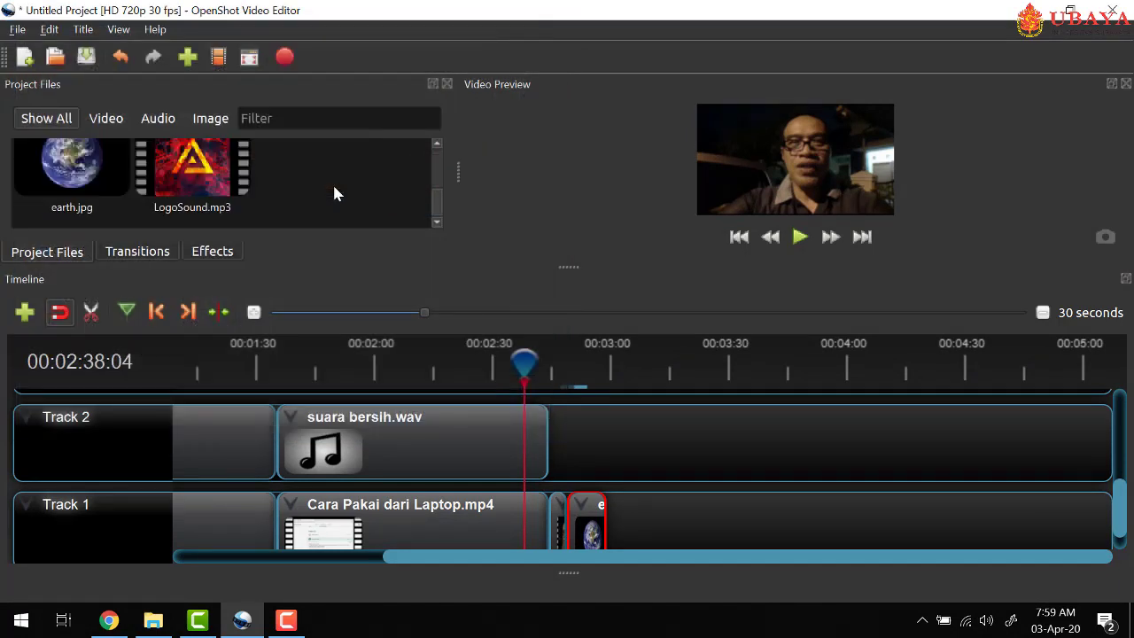
click(199, 167)
drag(199, 167, 571, 448)
Step: Play from just before the LogoSound.mp3 clip to about 2:52 to review the ending with sound
drag(524, 367, 565, 363)
click(800, 237)
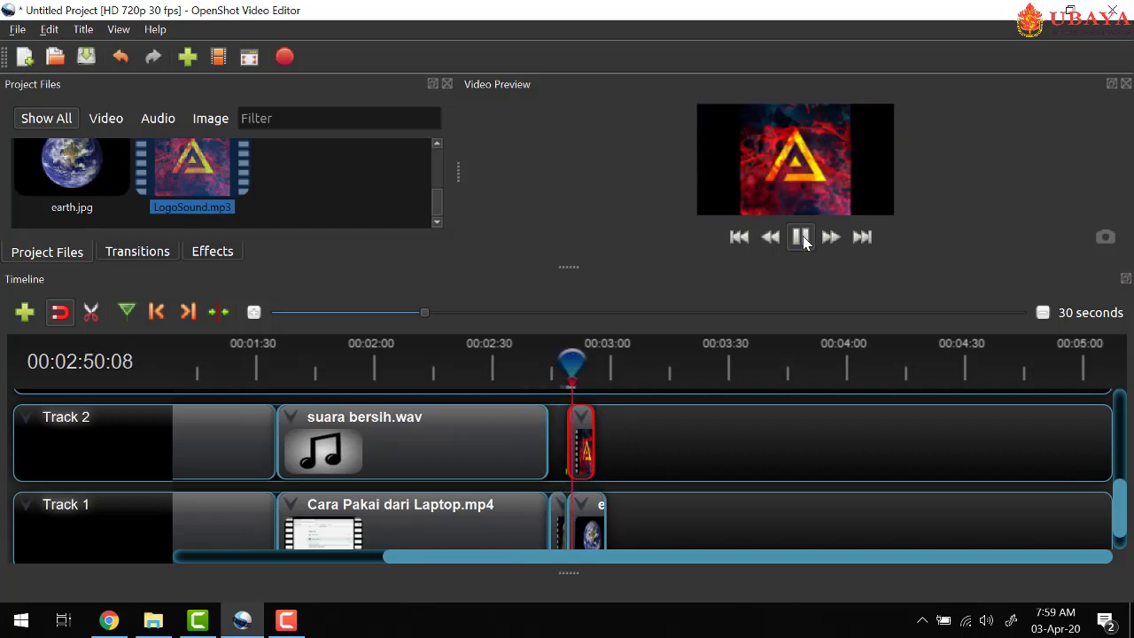
click(802, 237)
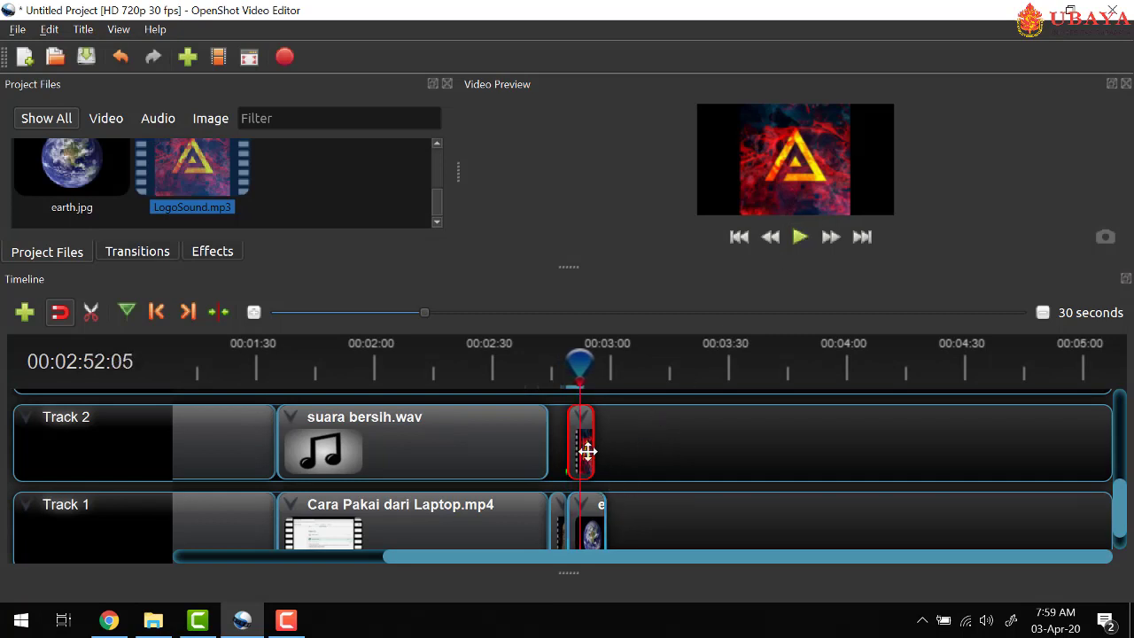
Step: Swap the ending clips so earth.jpg sits on Track 2 with LogoSound.mp3 beneath it on Track 1, and replay from just before them
drag(587, 452, 678, 452)
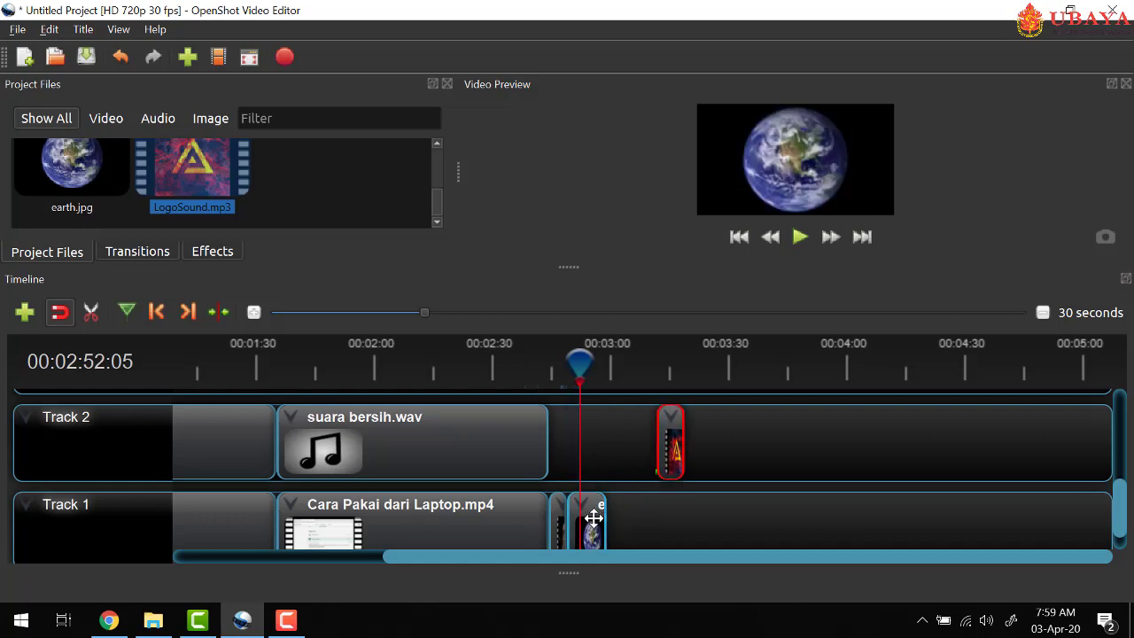
drag(593, 518, 590, 430)
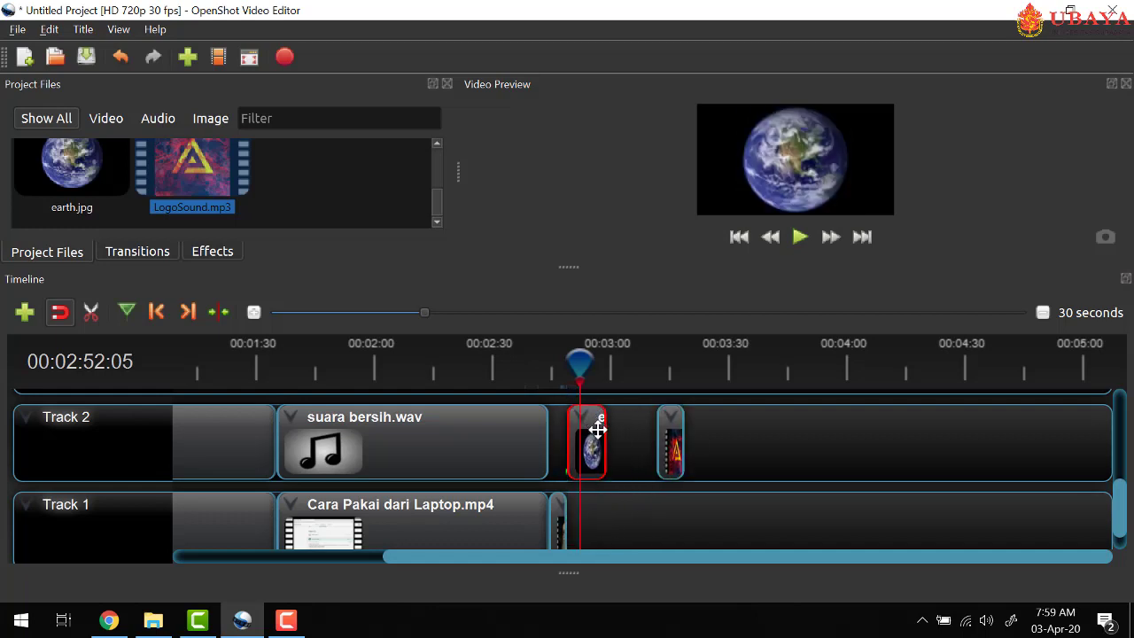
drag(673, 448, 581, 520)
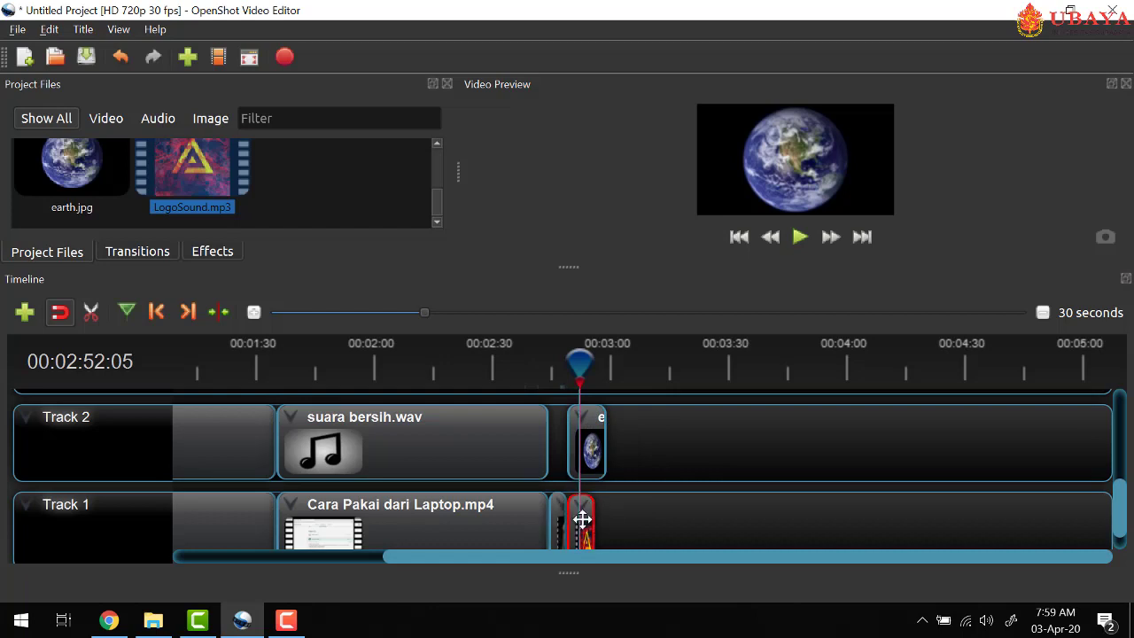
drag(579, 363, 564, 365)
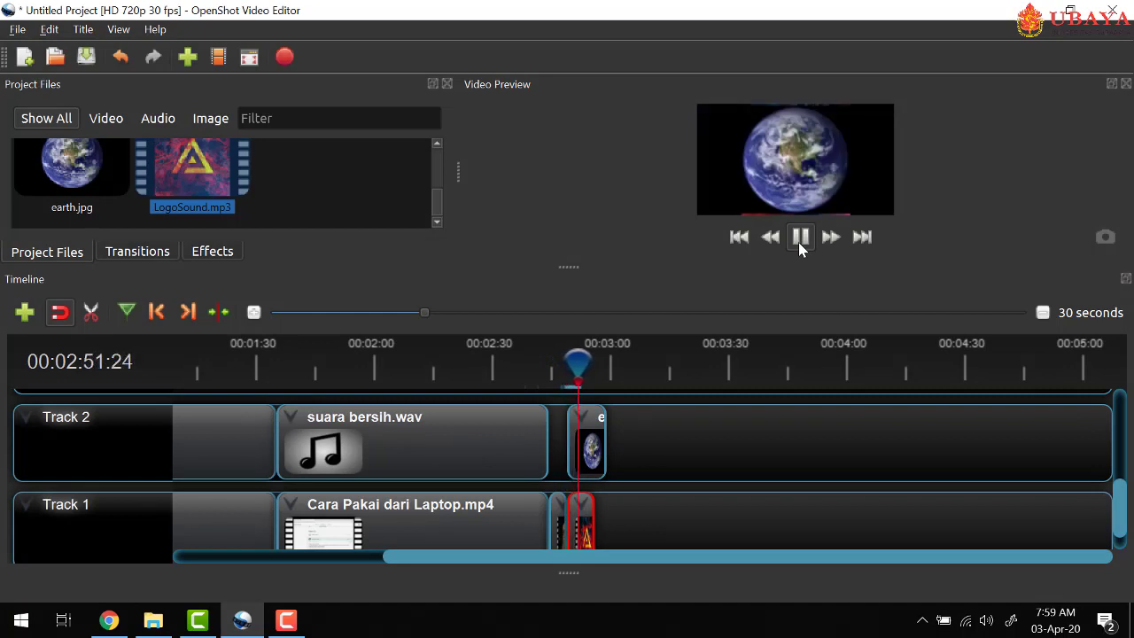
Step: Slice all clips at about 2:55 on the timeline, just before the end of LogoSound.mp3, keeping both sides
click(798, 239)
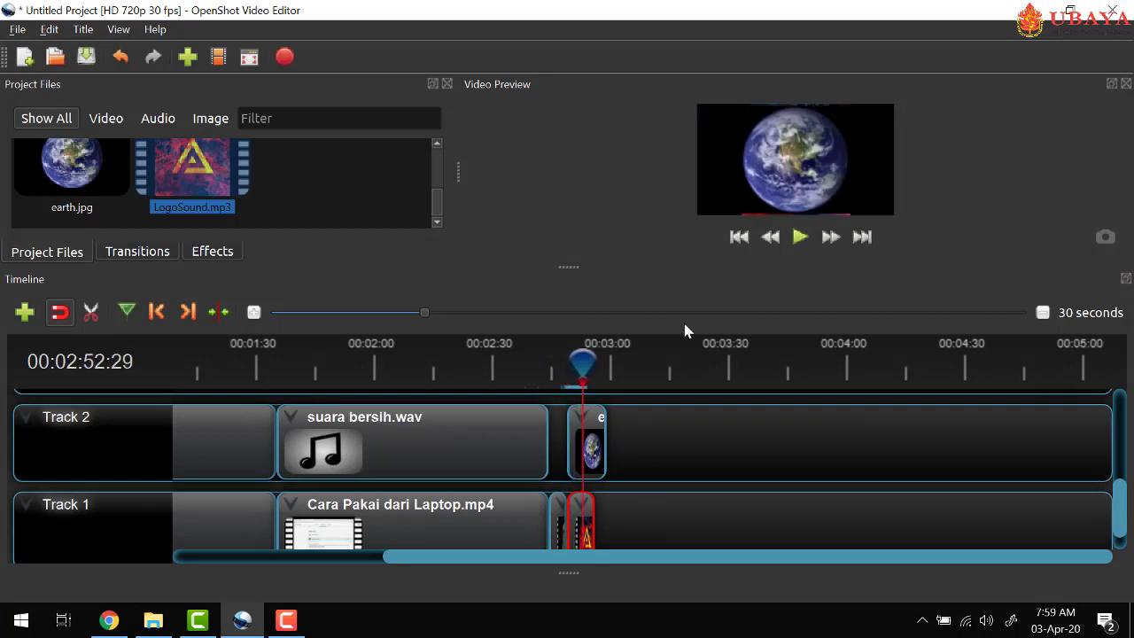
drag(591, 353, 600, 353)
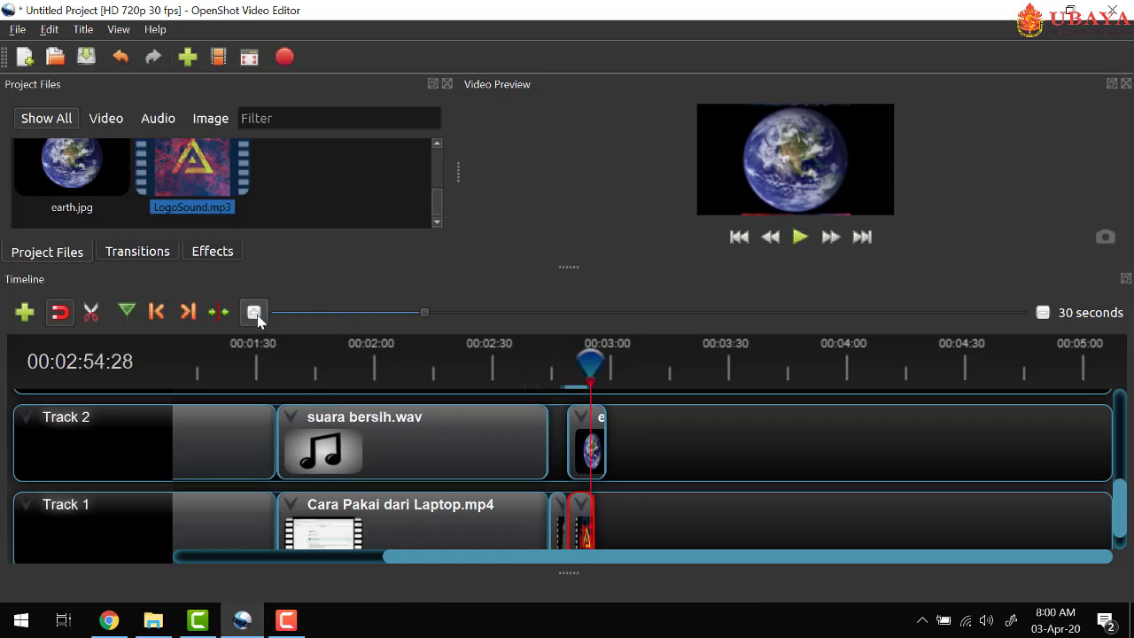
scroll(257, 313, down, 3)
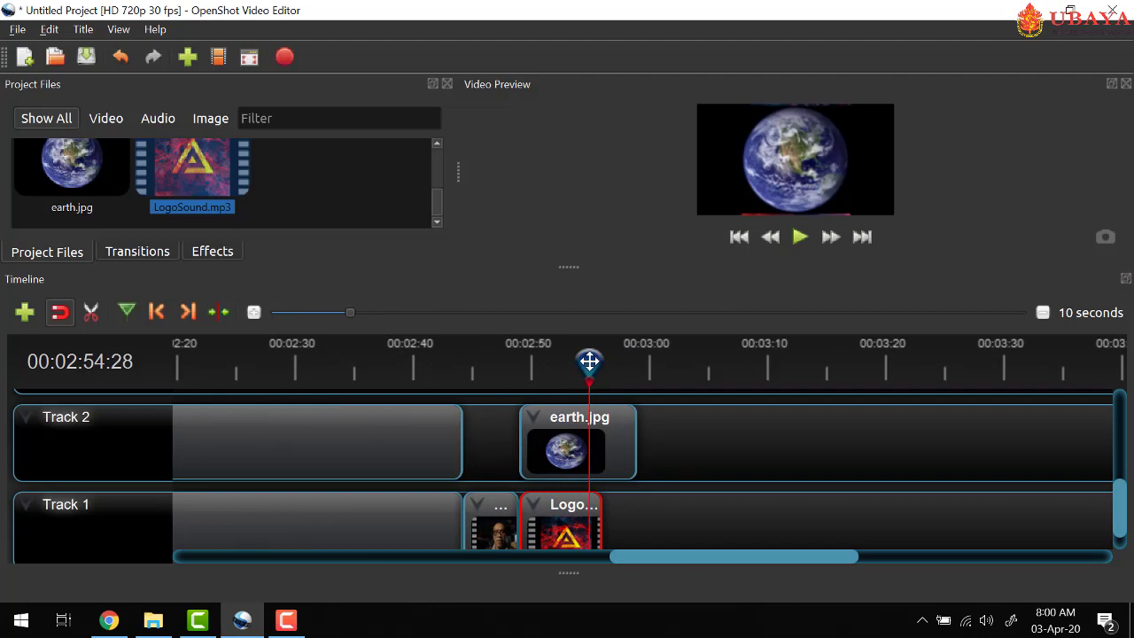
drag(589, 358, 593, 358)
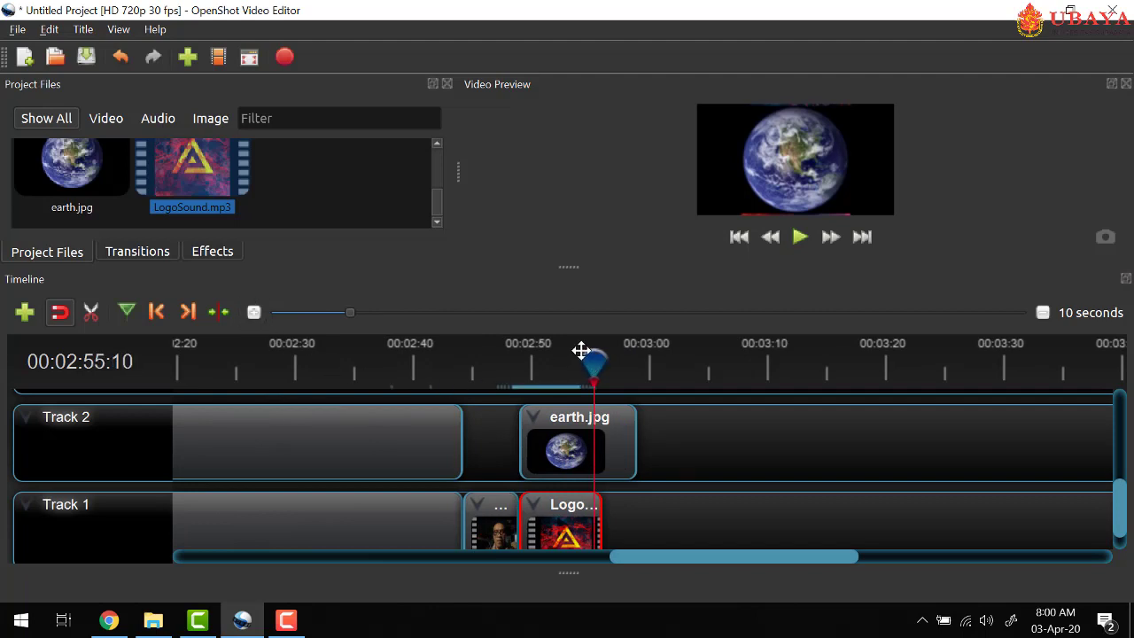
right_click(596, 358)
mouse_move(647, 367)
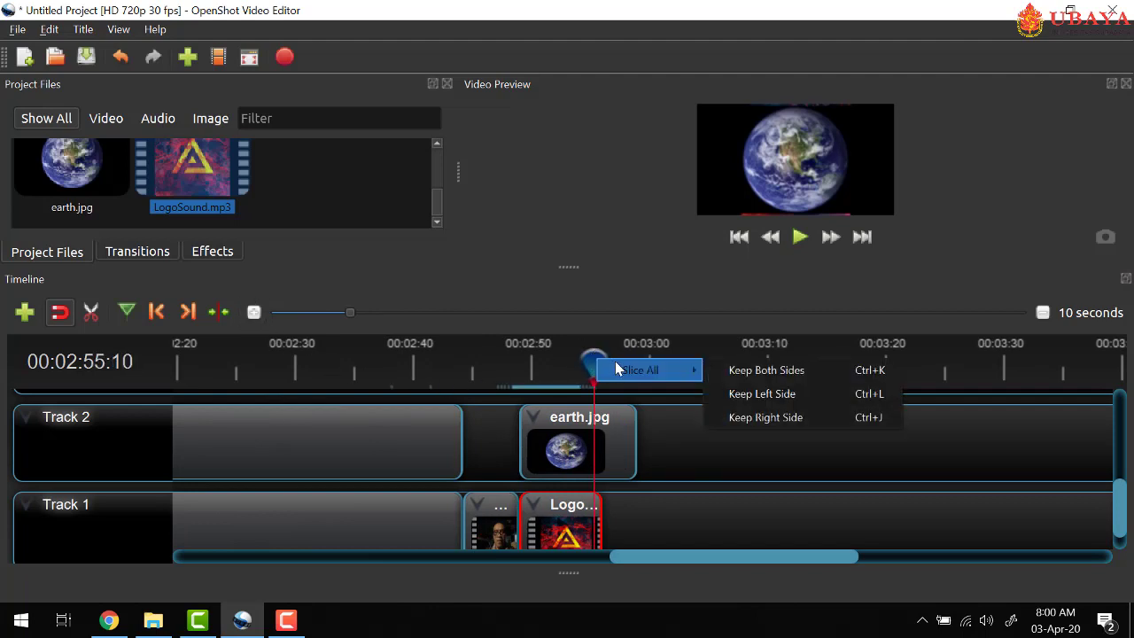
click(748, 363)
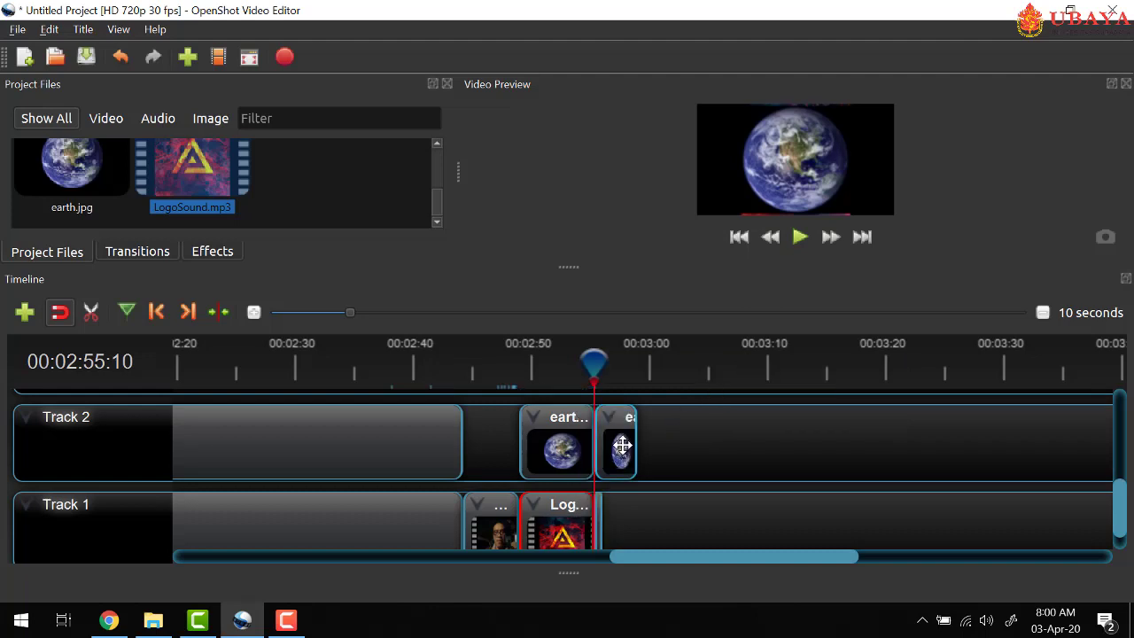
Step: Delete the earth.jpg and LogoSound.mp3 pieces after the cut and replay the ending from about 2:49
click(622, 445)
key(Delete)
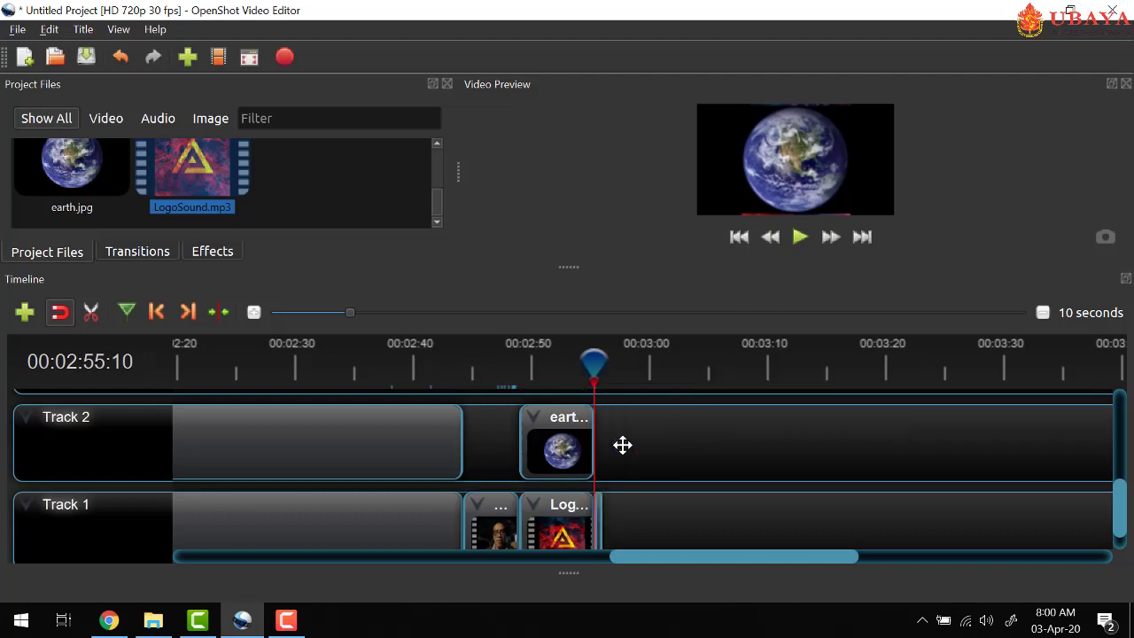
click(600, 502)
key(Delete)
drag(591, 361, 526, 361)
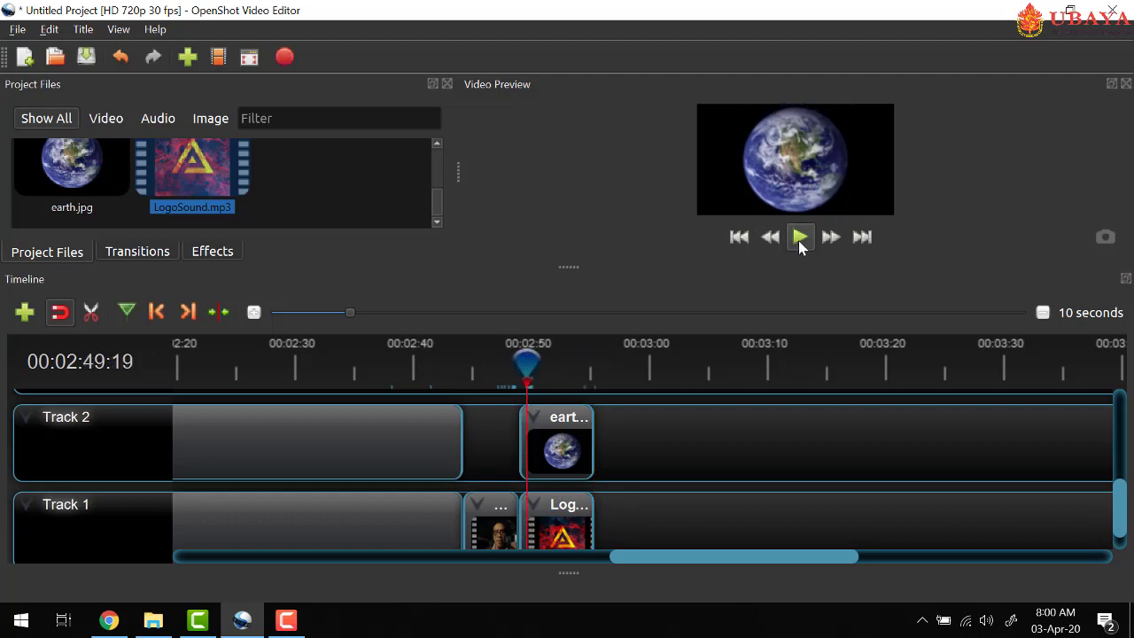
click(799, 238)
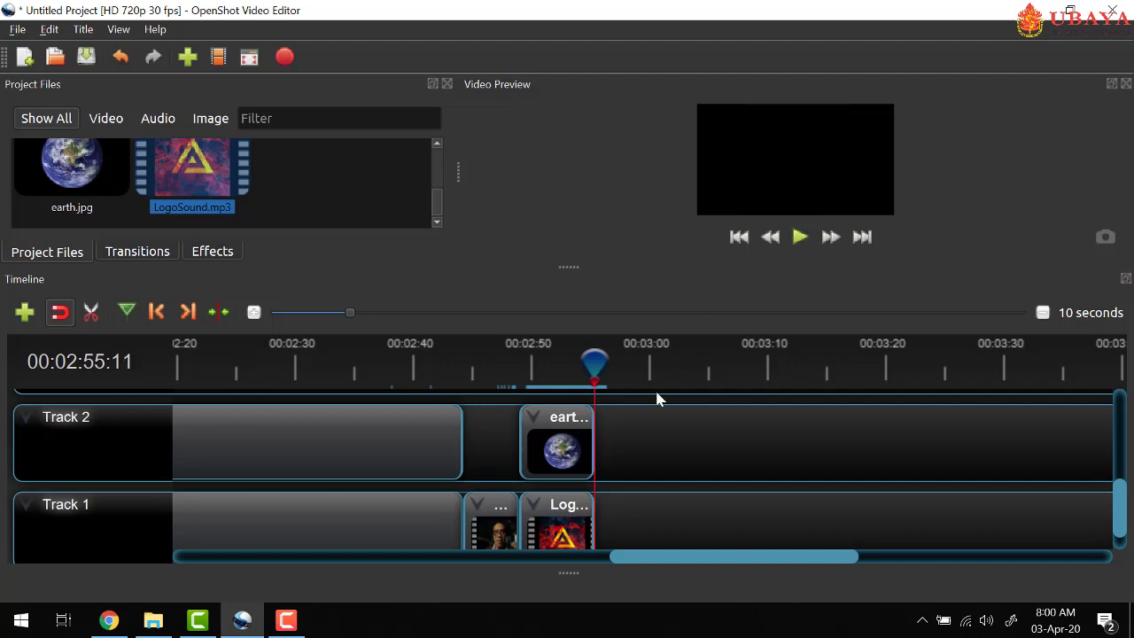
Step: Delete the remaining earth.jpg and LogoSound.mp3 clips together from Tracks 2 and 1
drag(625, 432, 578, 542)
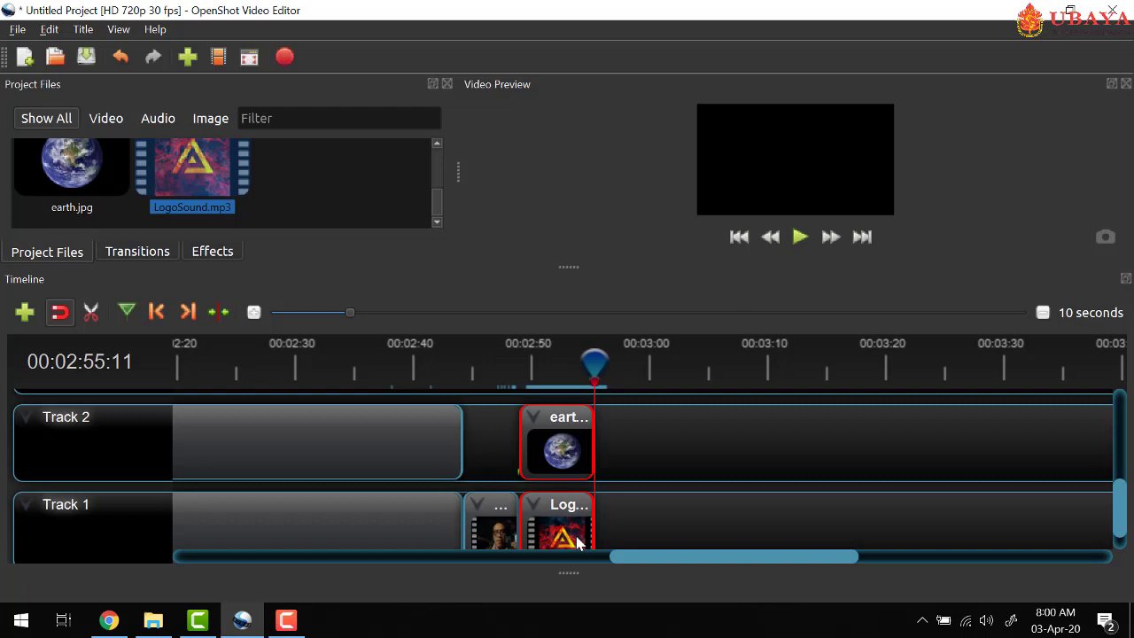
key(Delete)
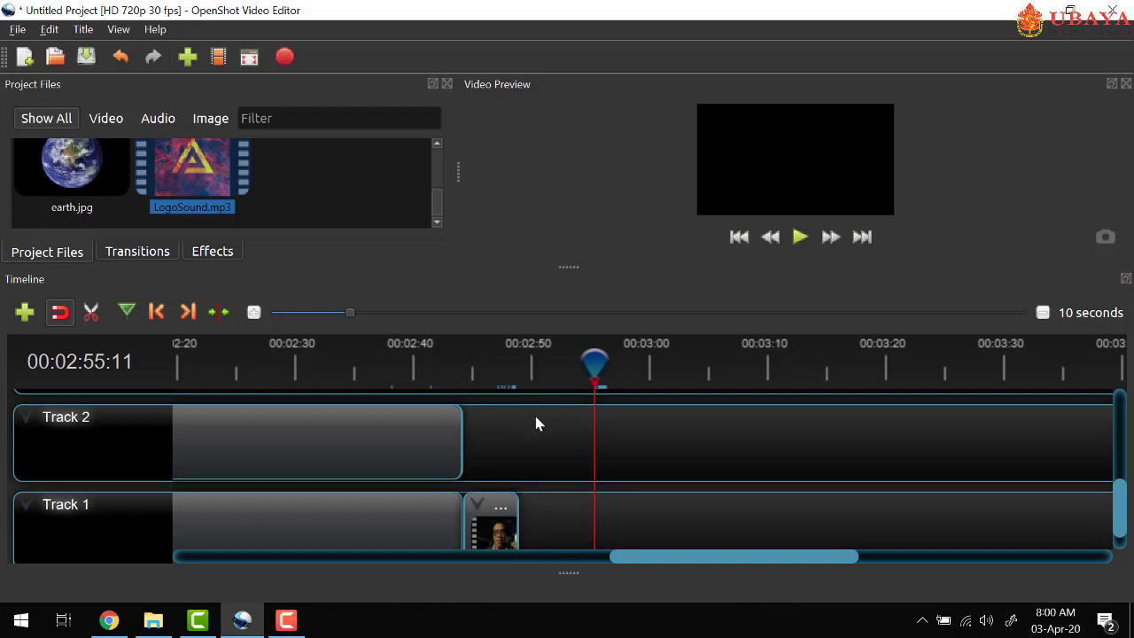
scroll(532, 414, down, 7)
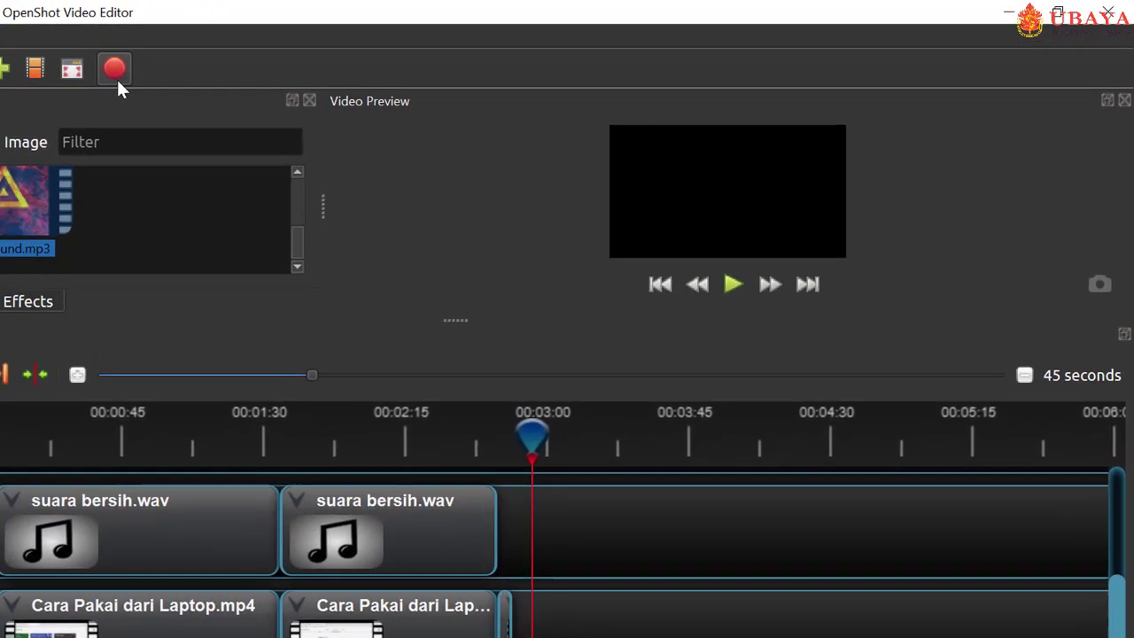
Step: Start a video export and set its destination to the EditVideo folder
click(116, 77)
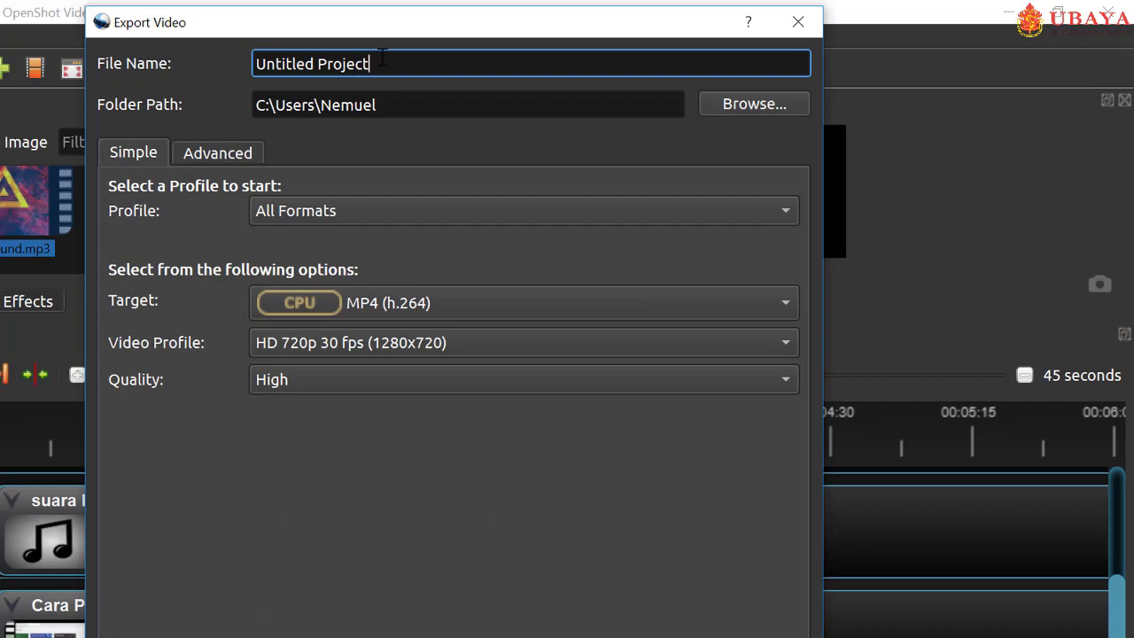
drag(370, 64, 250, 68)
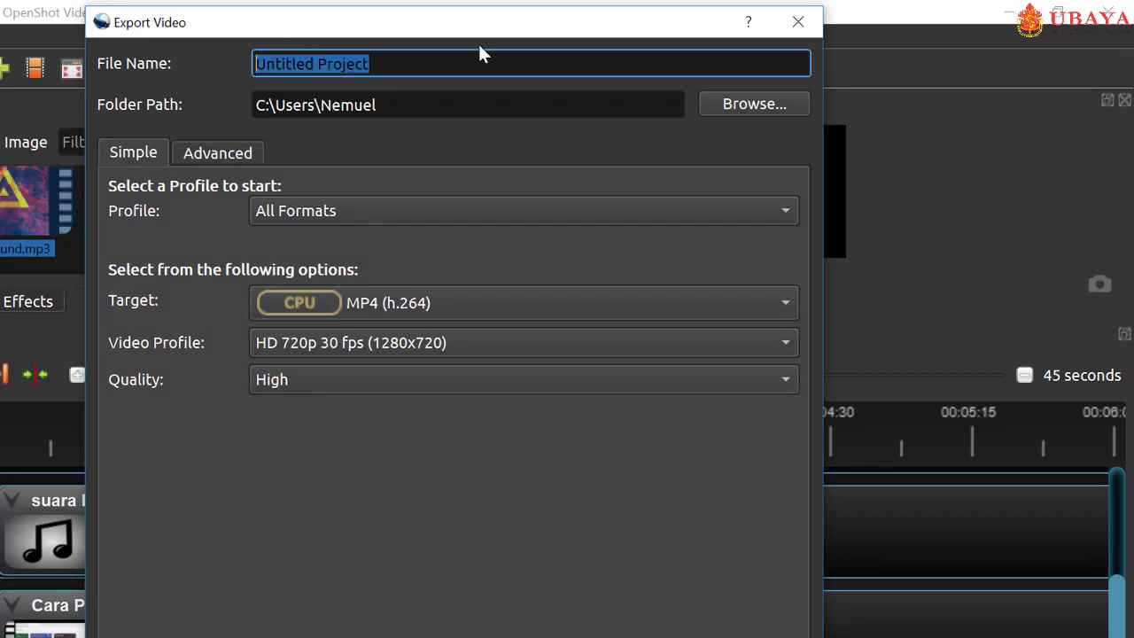
click(779, 104)
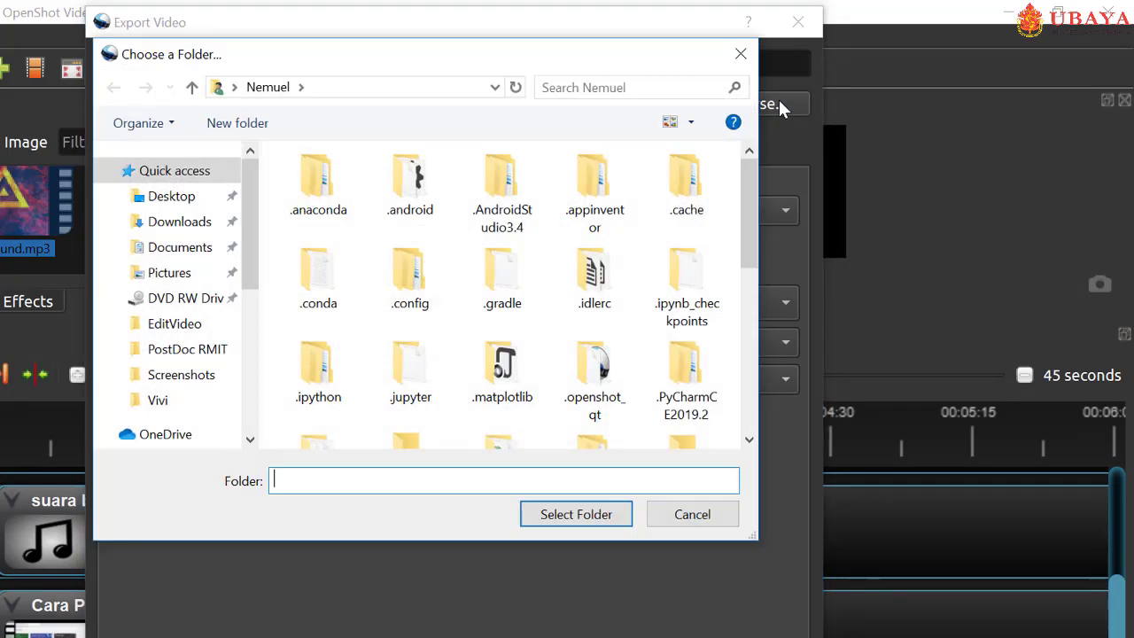
click(191, 323)
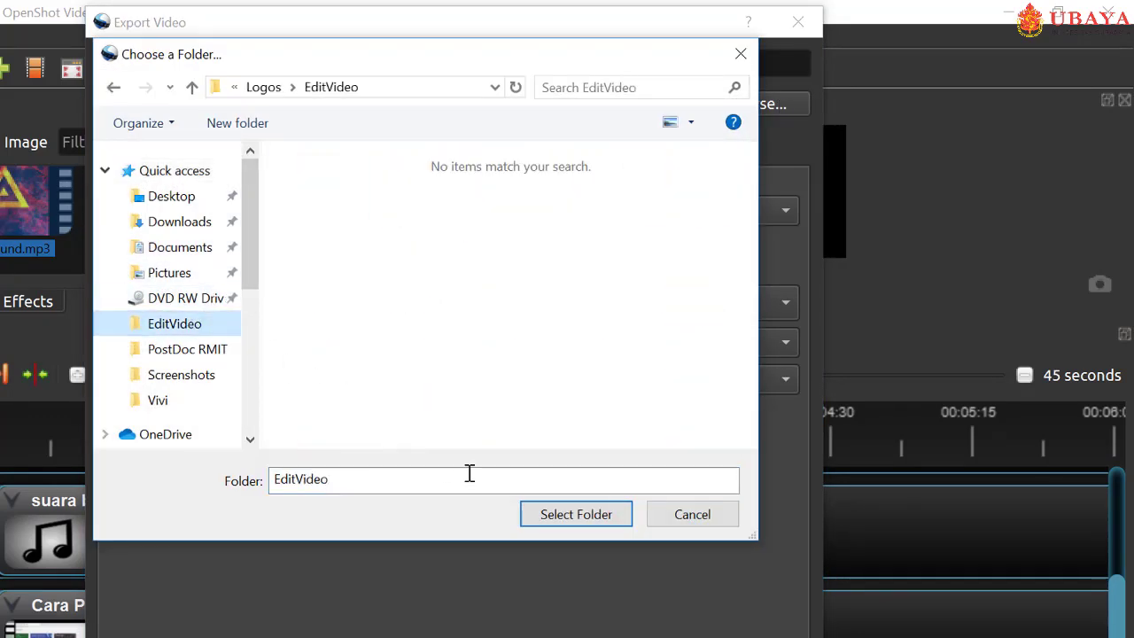
click(537, 516)
Step: Name the export file Pakai GC, export the video and close the export dialog once it completes
click(409, 69)
drag(409, 69, 225, 70)
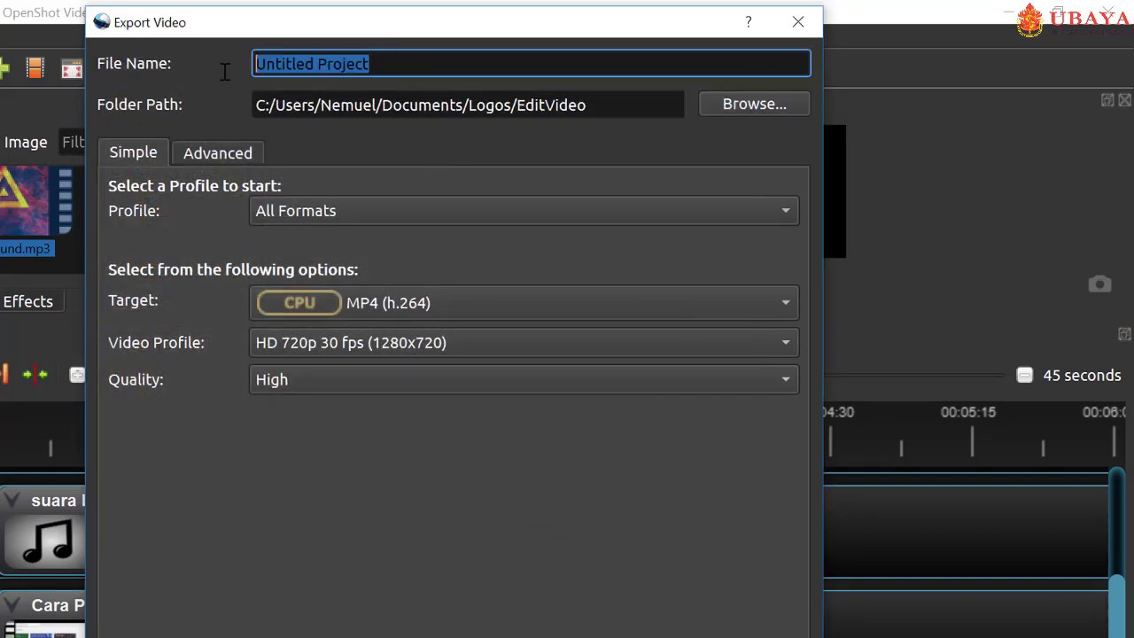
text(Bua)
key(BackSpace)
key(BackSpace)
key(BackSpace)
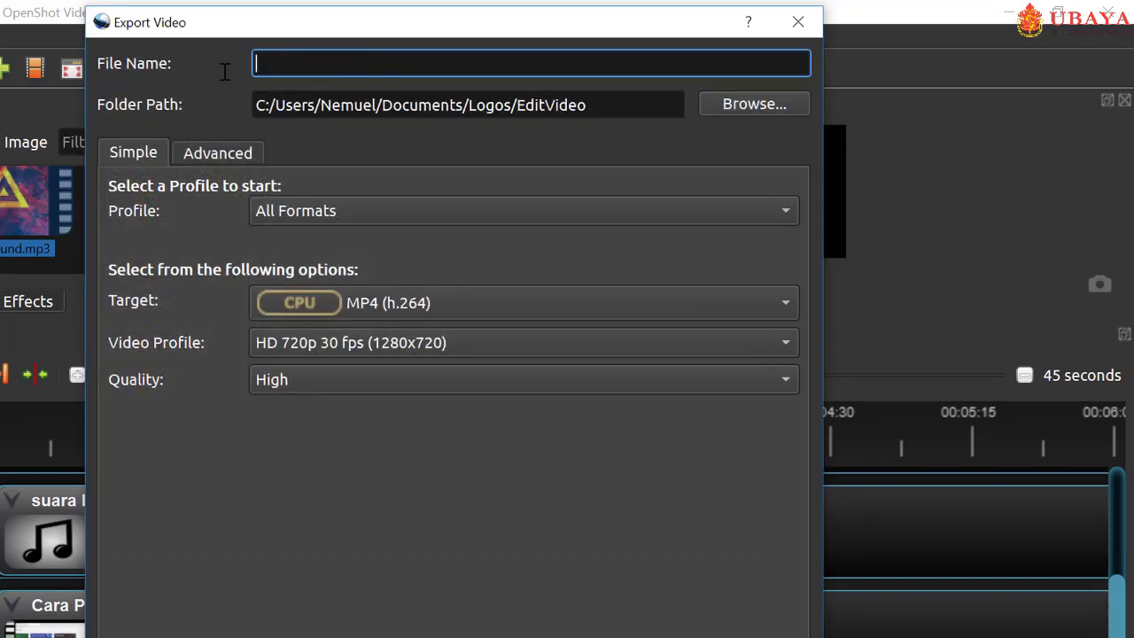
text(Pakai GC)
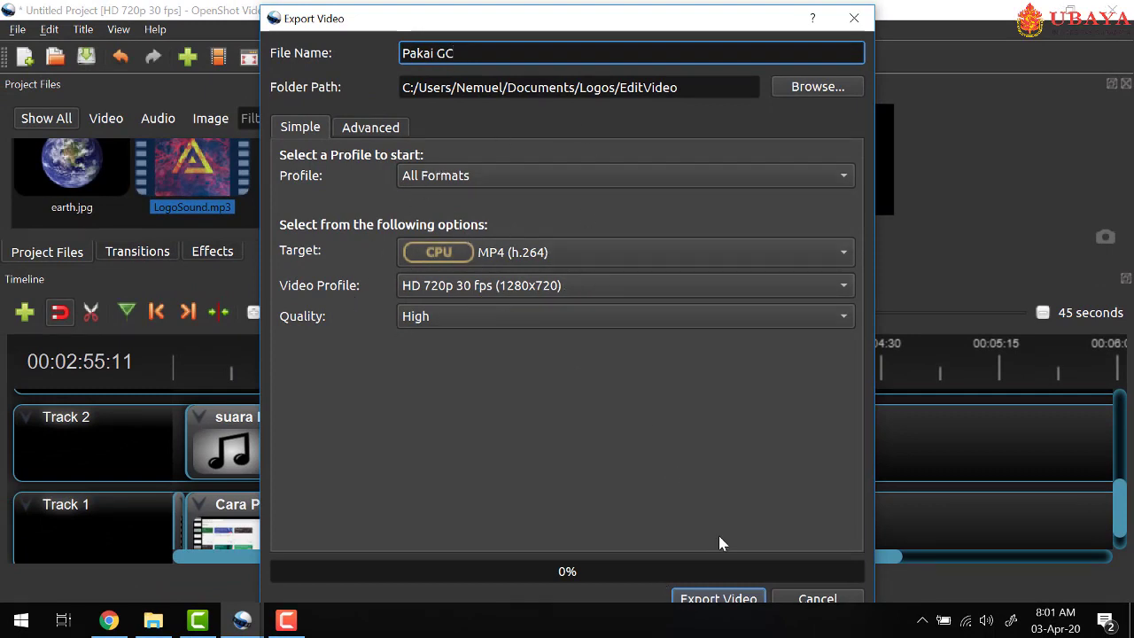
click(704, 600)
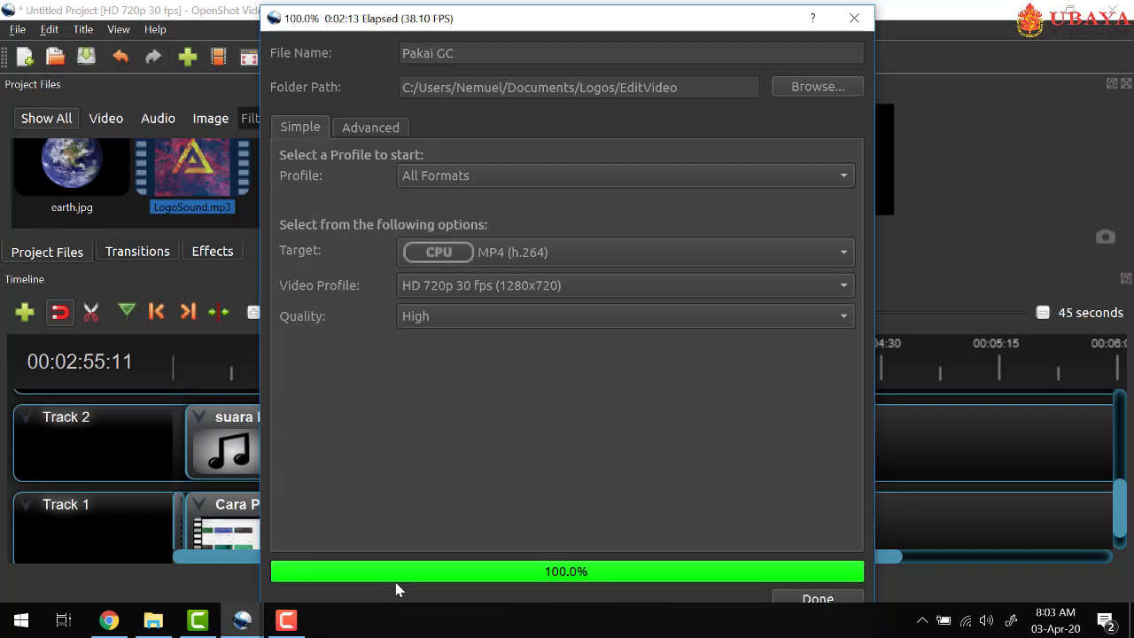
click(844, 602)
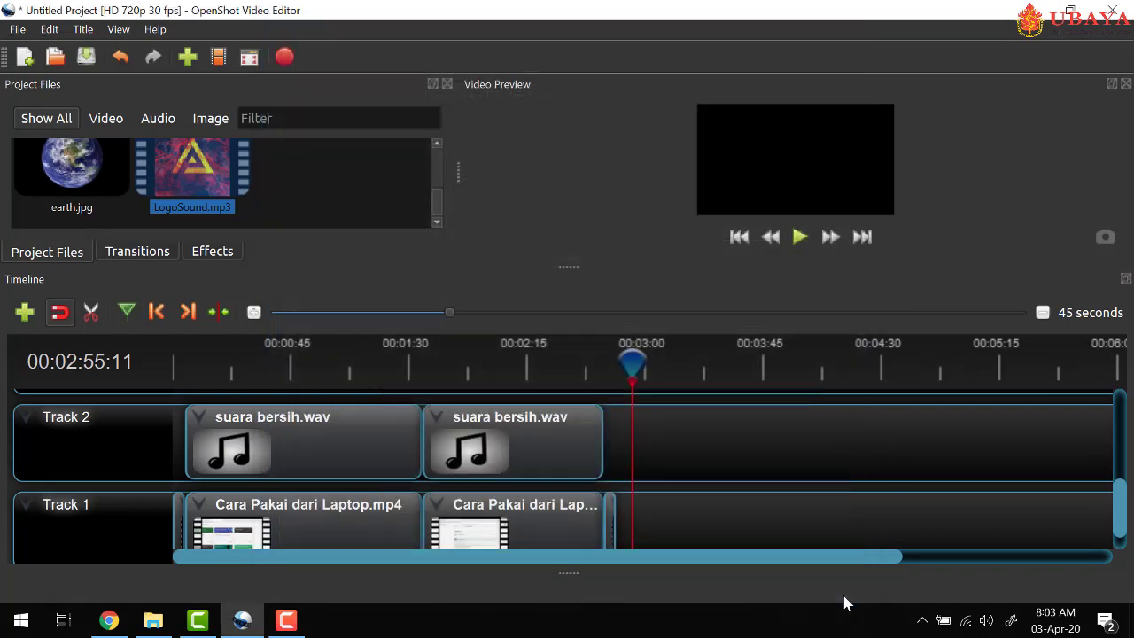
Step: Close the video editor, saving the project as proyek1 in the EditVideo folder
click(1113, 10)
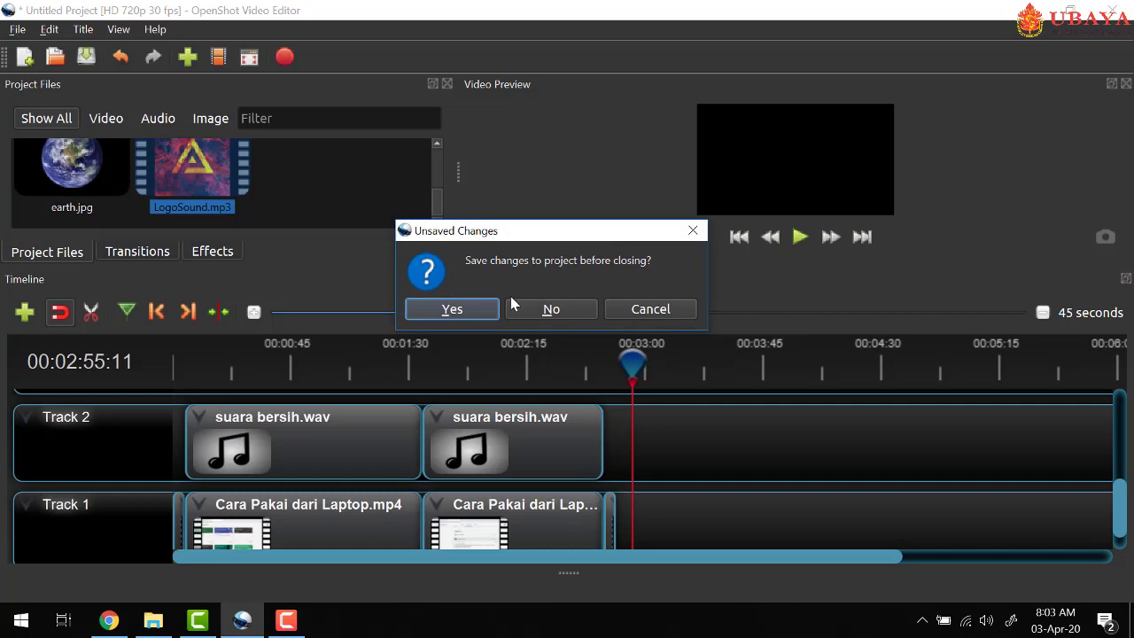
click(452, 309)
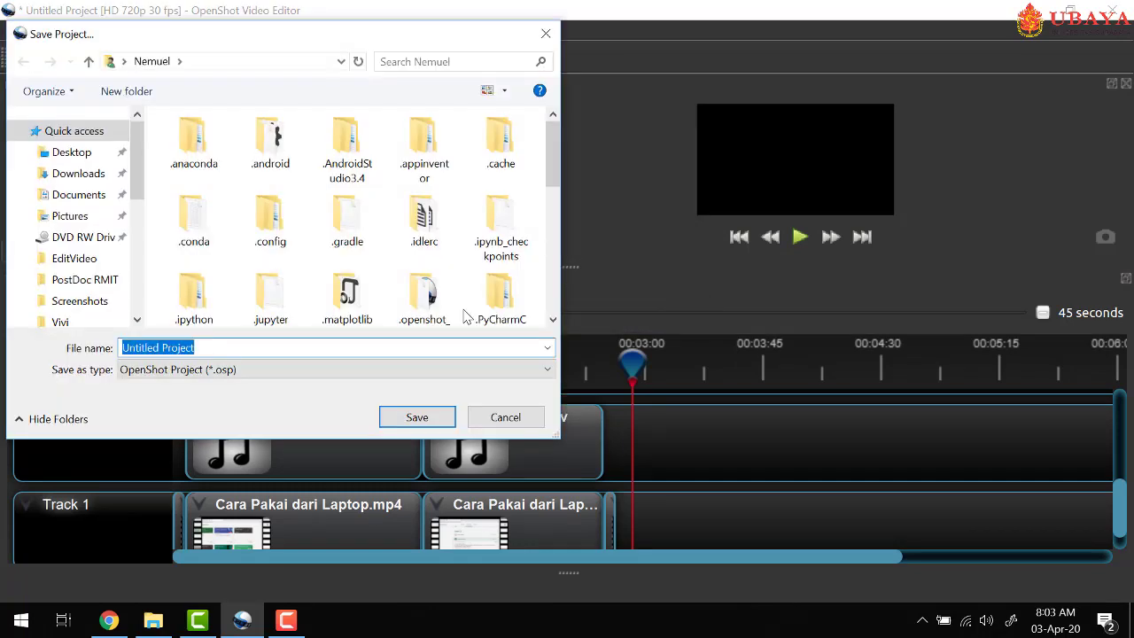
click(80, 258)
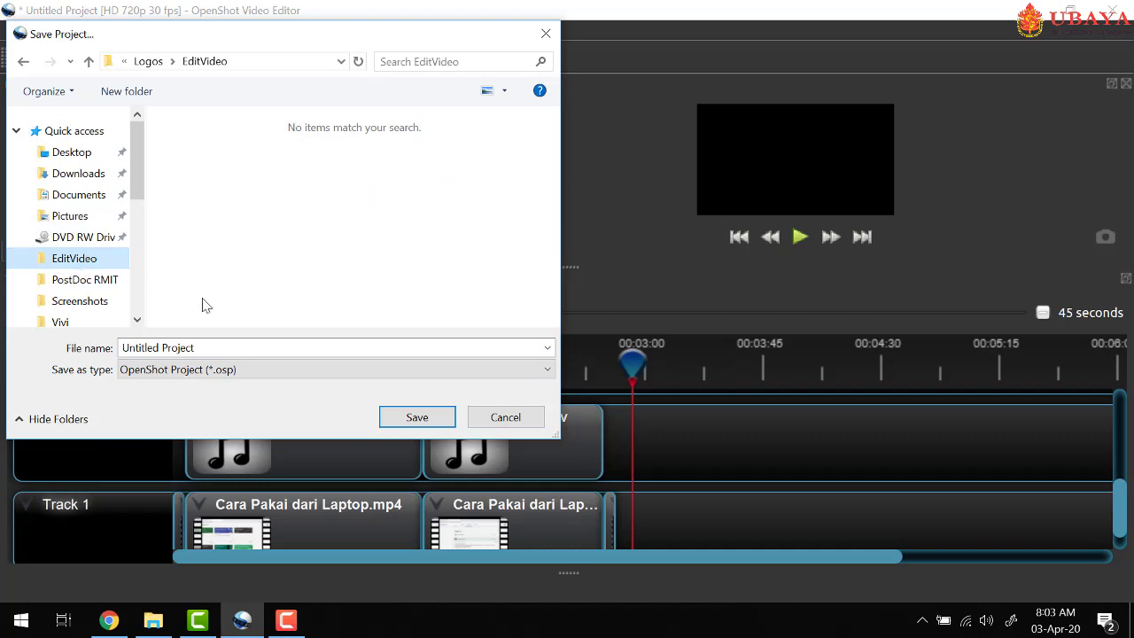
click(221, 348)
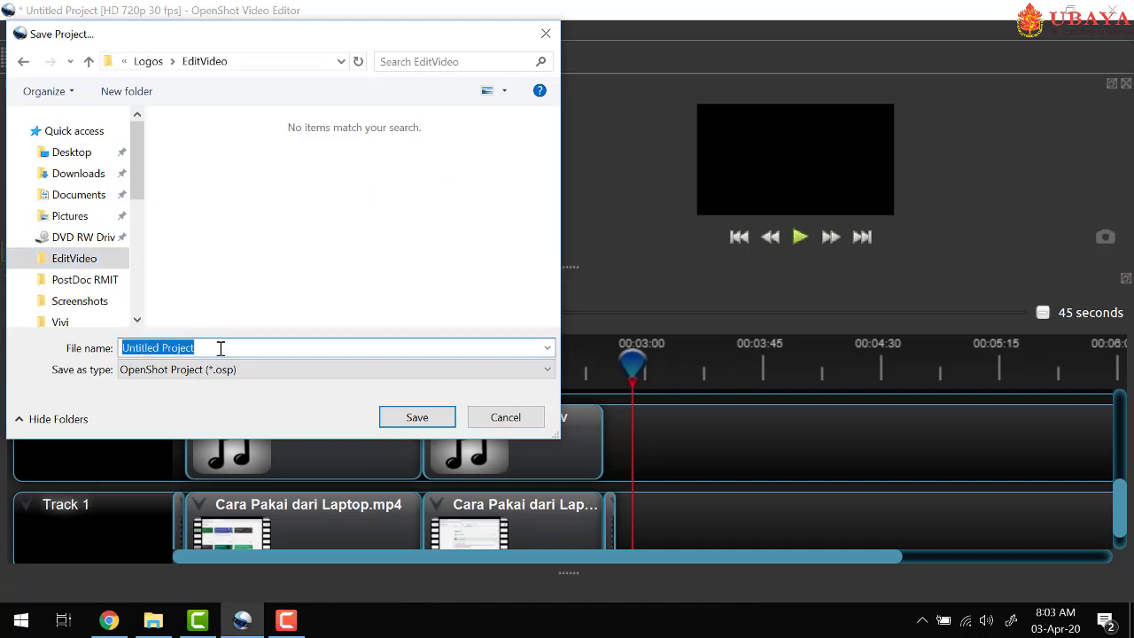
text(proyek1)
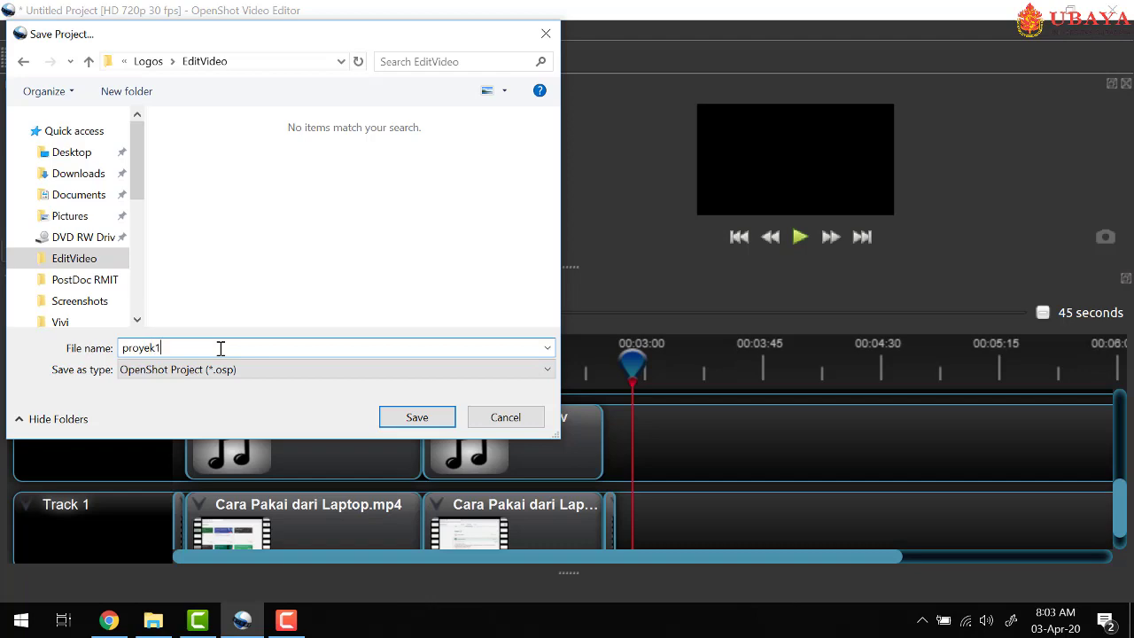
key(Return)
click(1121, 10)
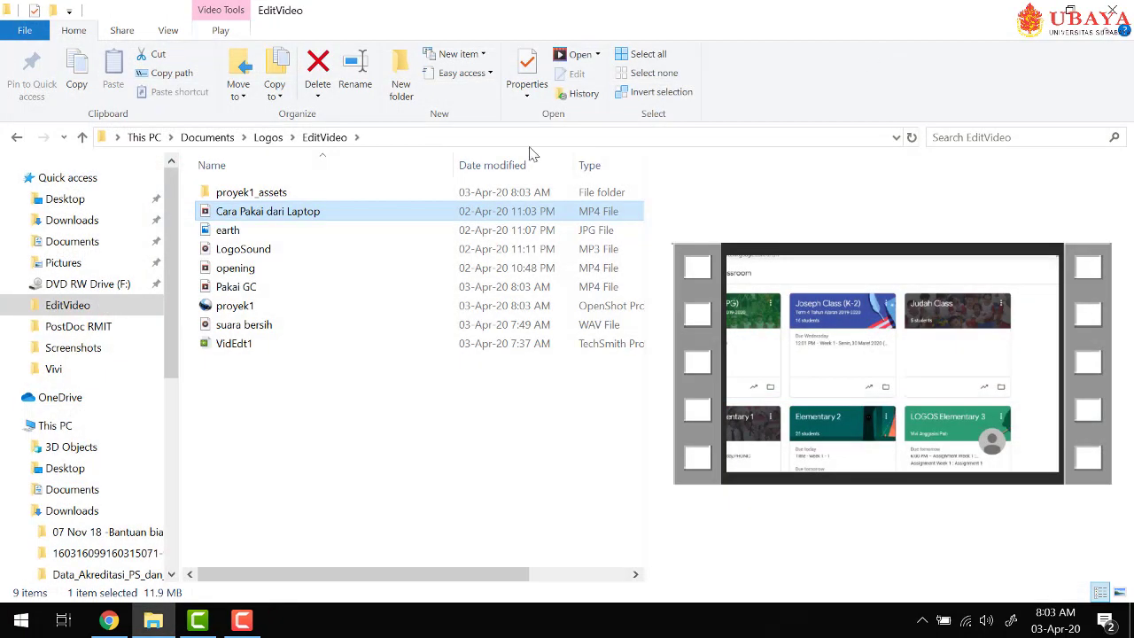
Step: Play the exported Pakai GC video from the EditVideo folder, skip to the closing segment and pause at about 2:47
click(232, 423)
click(244, 289)
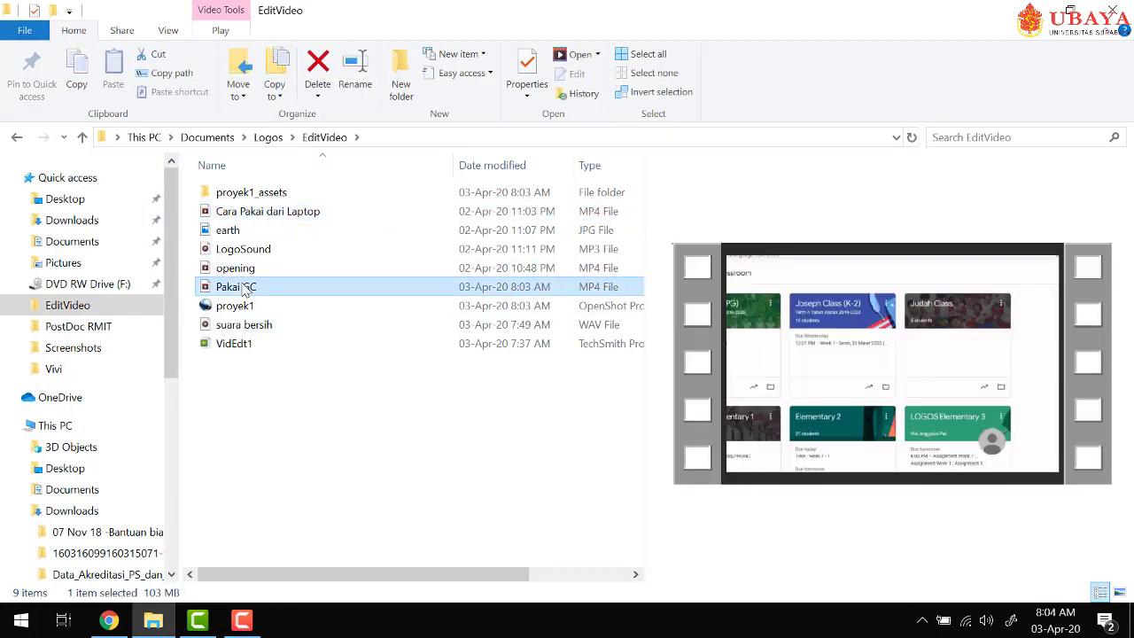
double_click(245, 290)
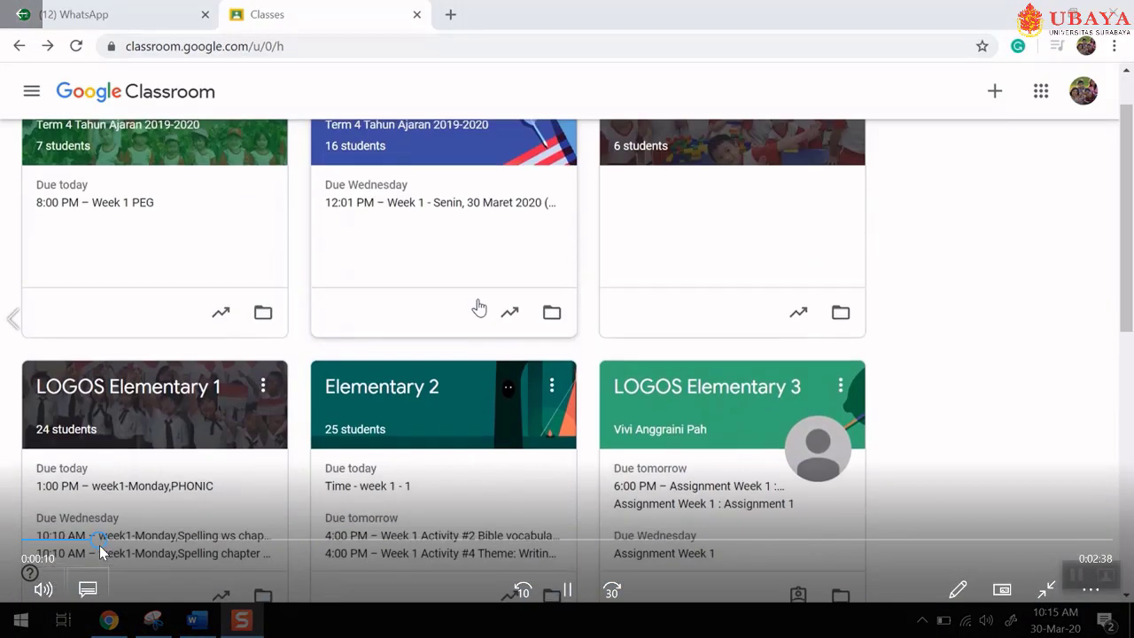
drag(100, 542, 1064, 535)
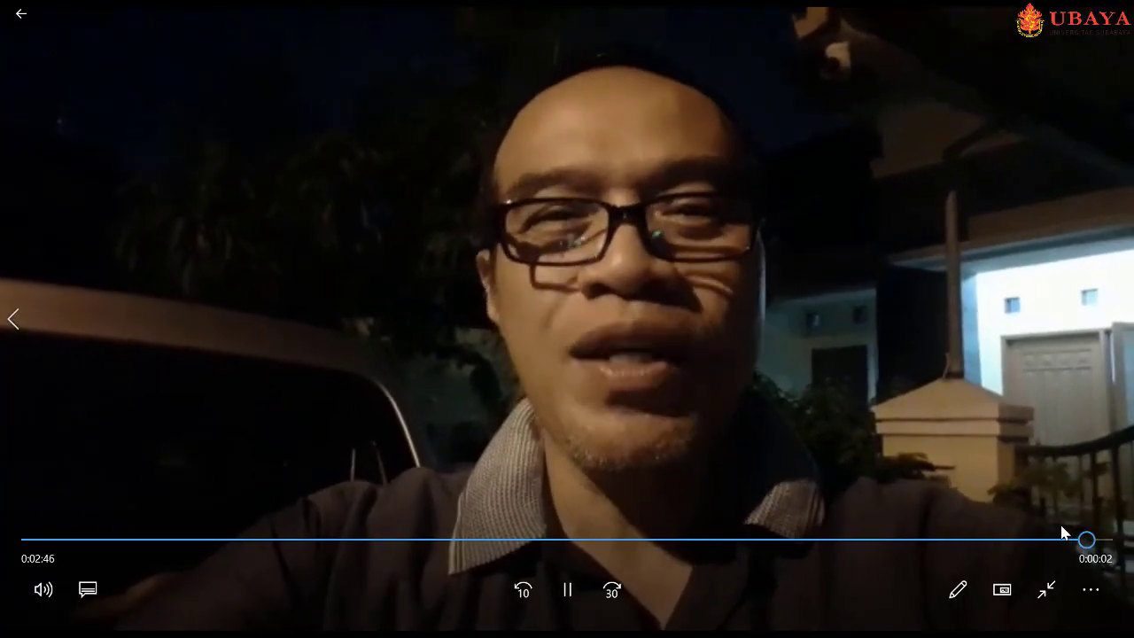
click(559, 591)
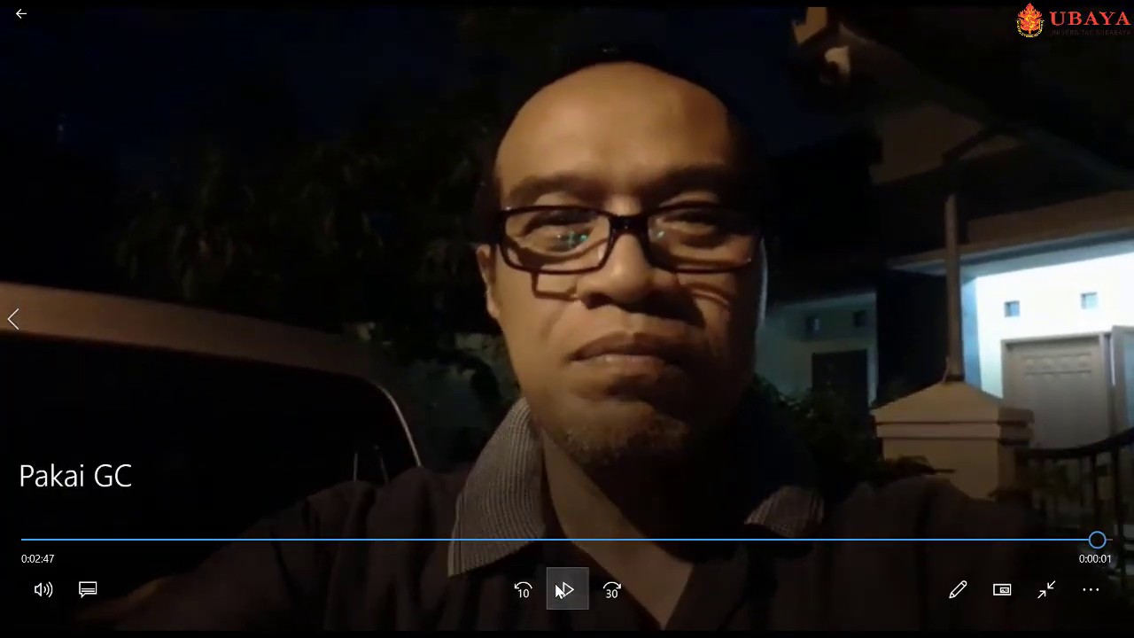